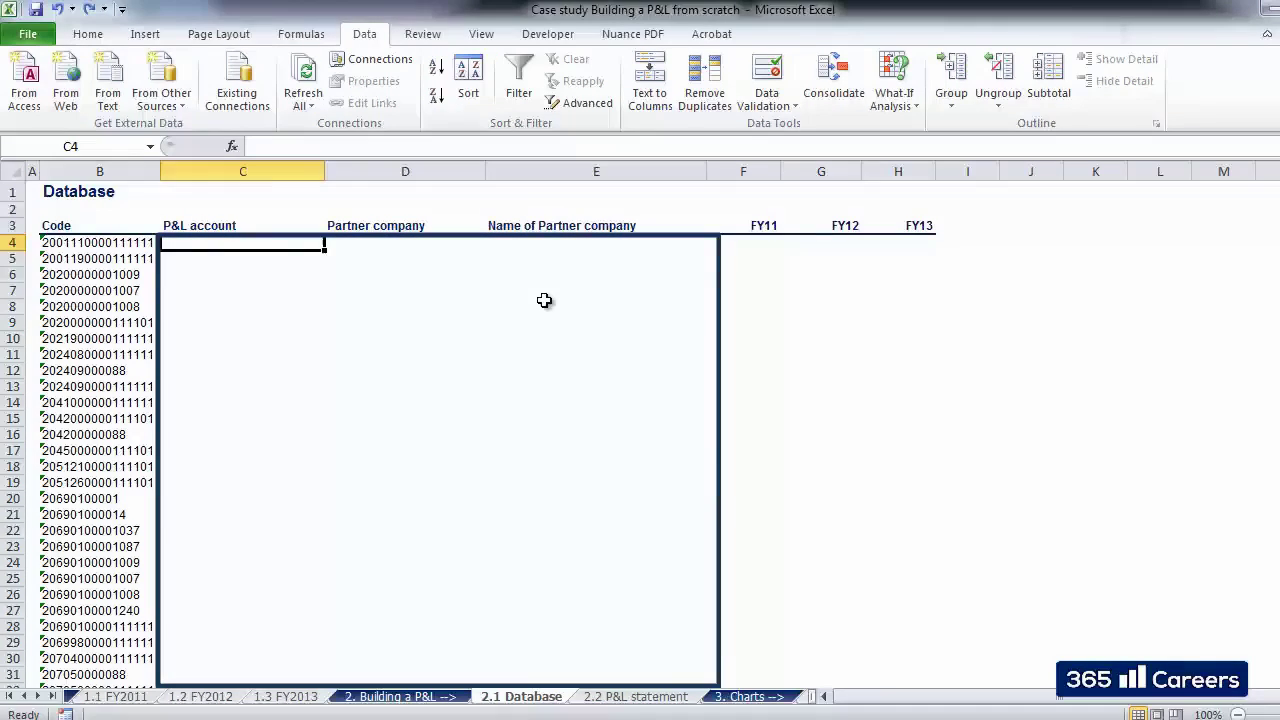
Look over the empty Database columns from P&L account through FY13 that need filling
{"action": "key", "text": "Right"}
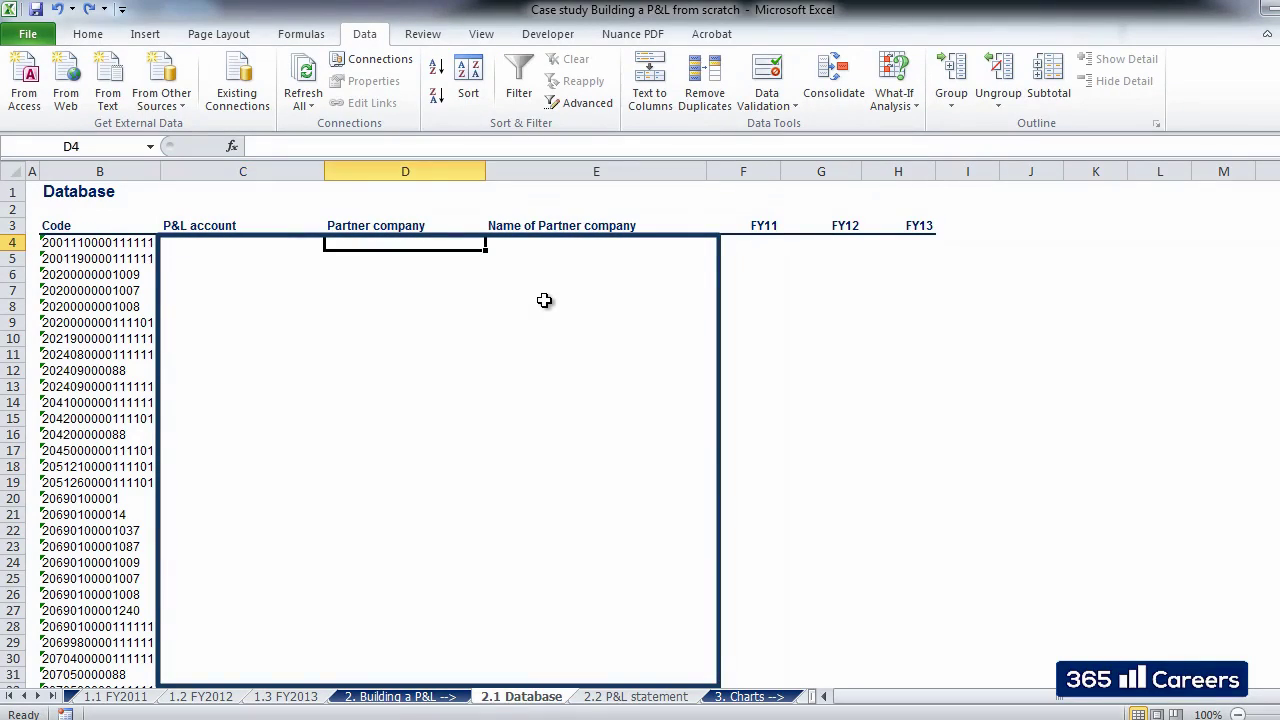
{"action": "key", "text": "Right"}
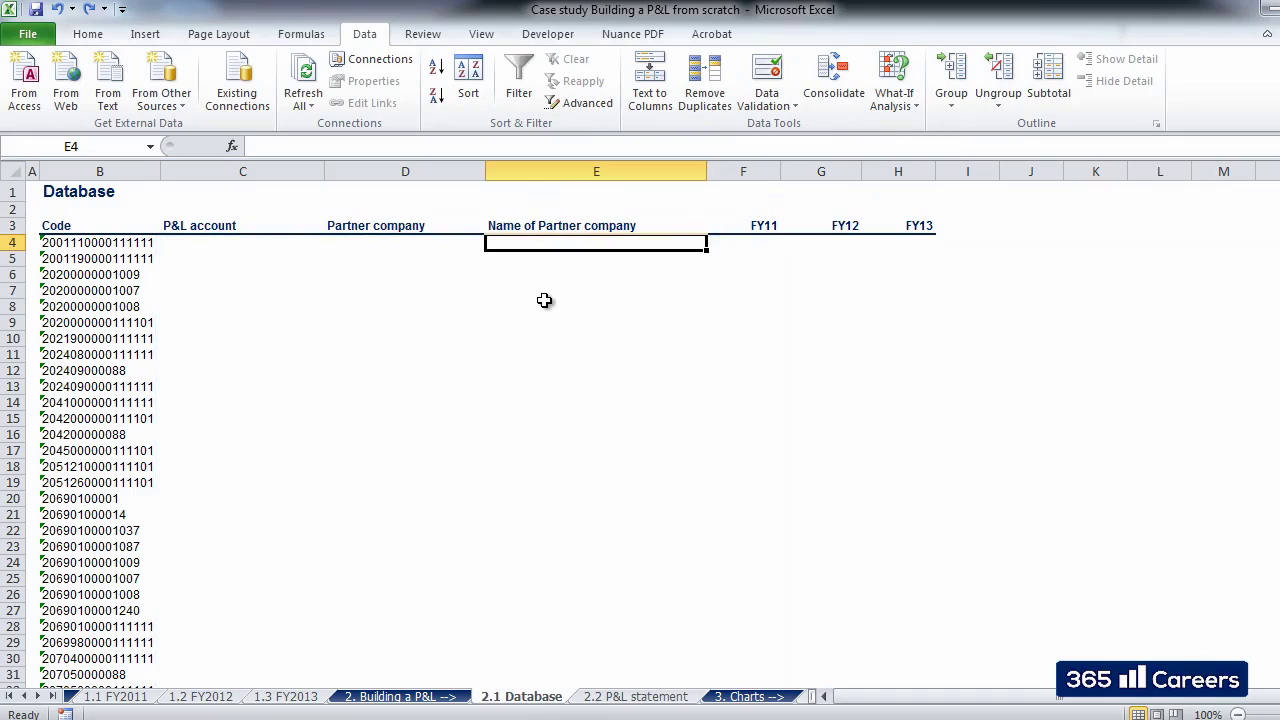
{"action": "key", "text": "Right"}
{"action": "key", "text": "Right"}
{"action": "key", "text": "Right"}
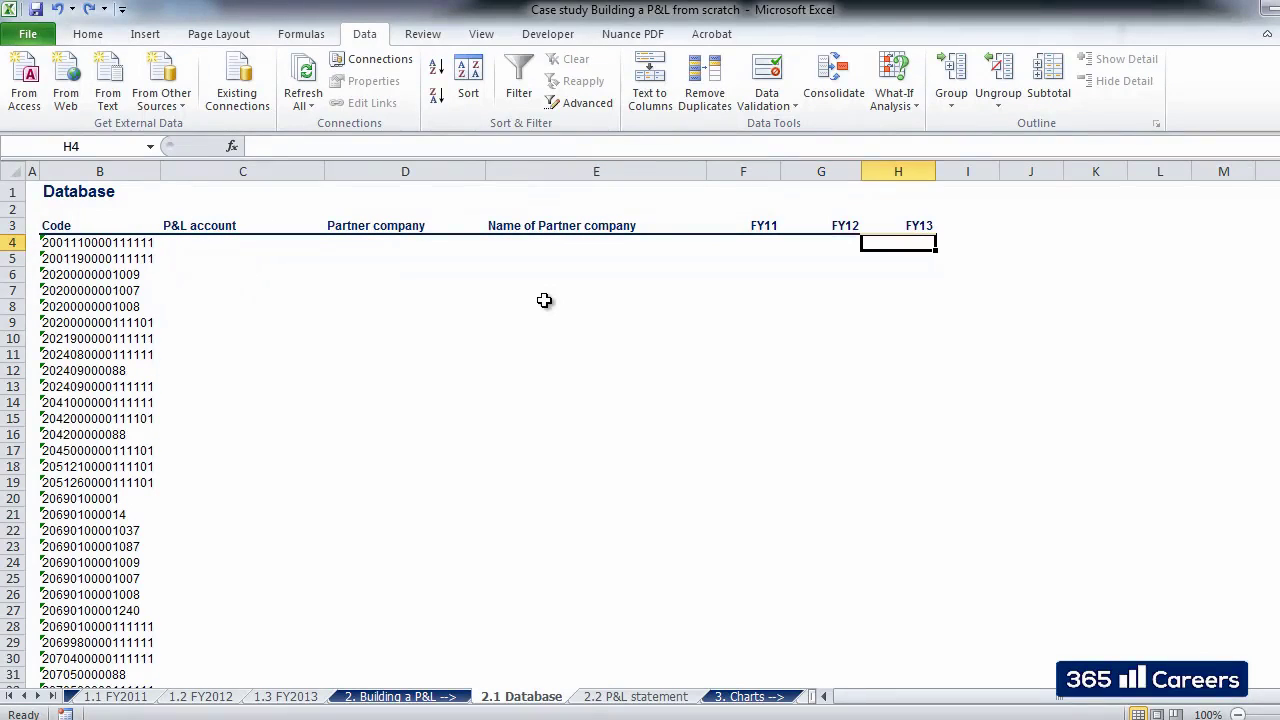
{"action": "key", "text": "Left"}
{"action": "key", "text": "Left"}
{"action": "key", "text": "Left"}
{"action": "key", "text": "Left"}
{"action": "key", "text": "Left"}
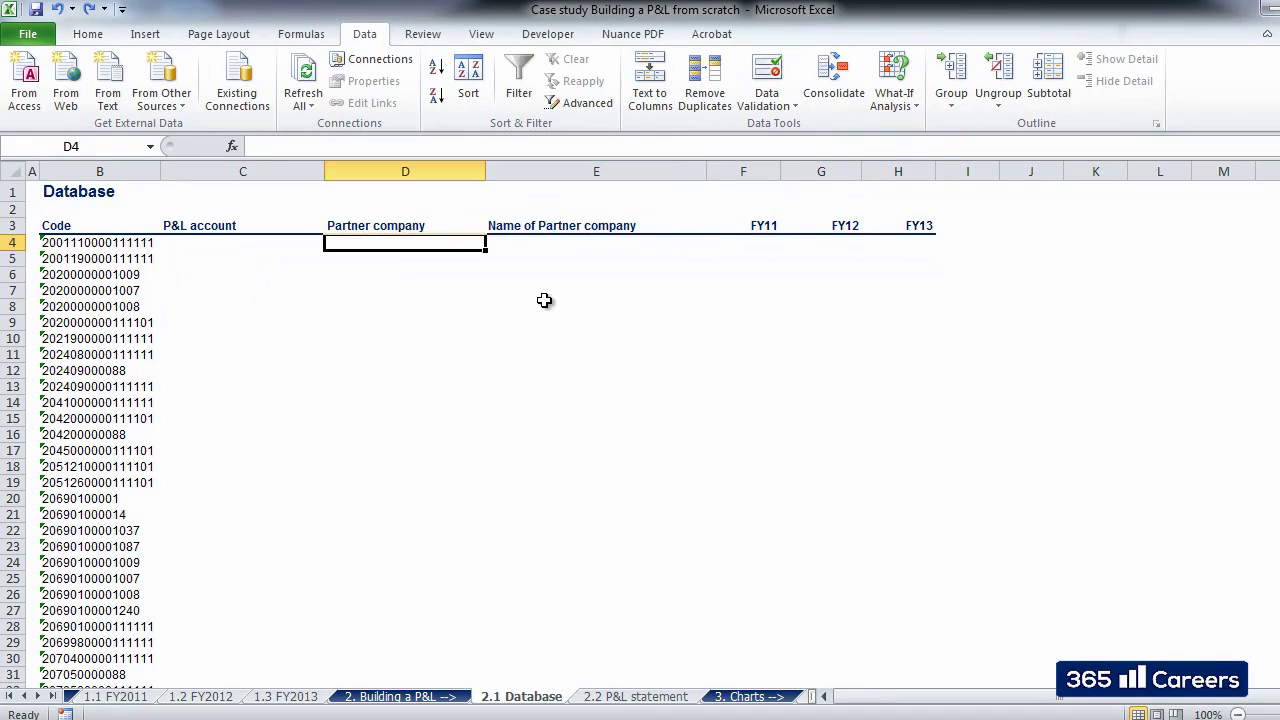
On the 1.1 FY2011 sheet, insert a blank column before the P&L account column
{"action": "key", "text": "ctrl+Page_Up"}
{"action": "key", "text": "ctrl+Page_Up"}
{"action": "key", "text": "ctrl+Page_Up"}
{"action": "key", "text": "ctrl+Page_Up"}
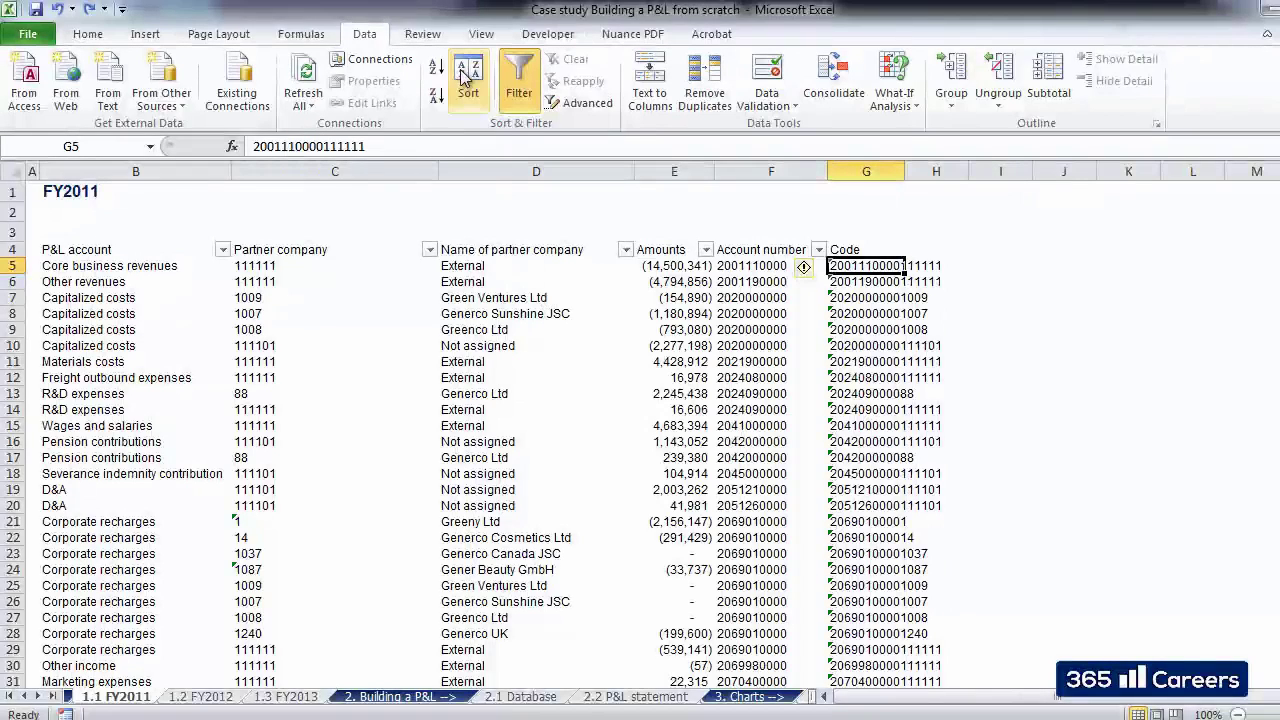
{"action": "left_click", "coordinate": [850, 163]}
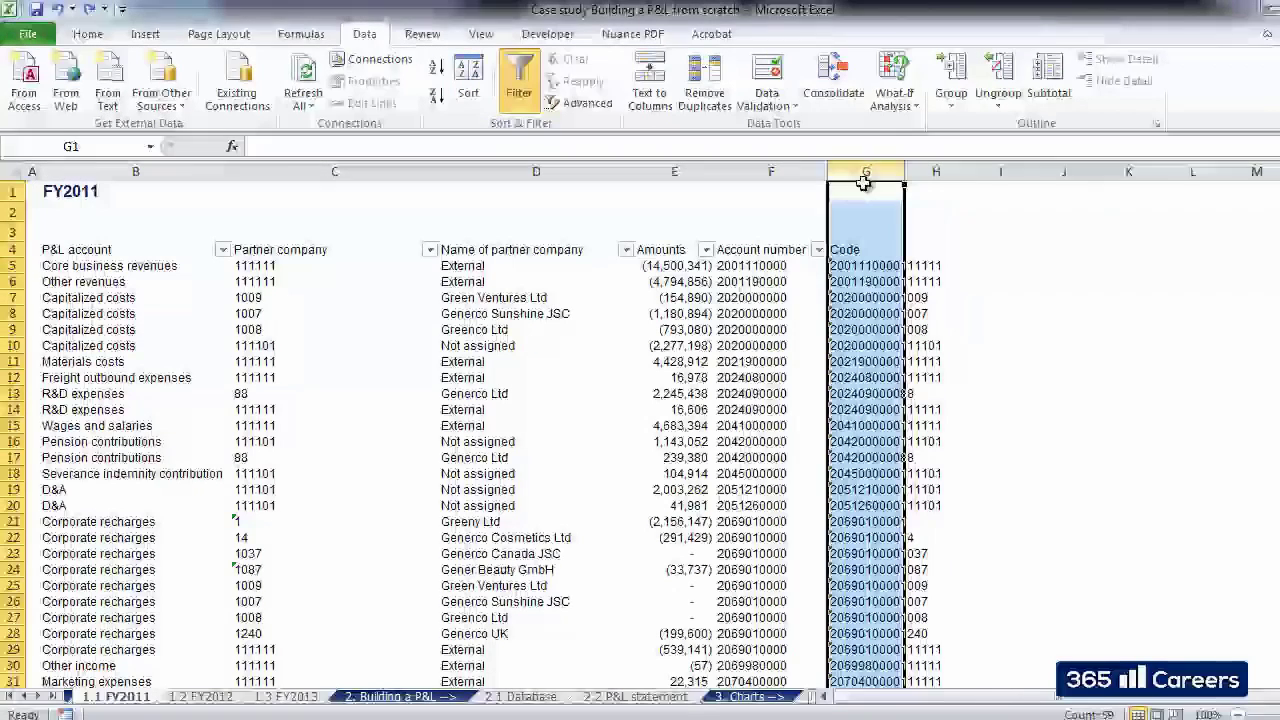
{"action": "left_click", "coordinate": [863, 255]}
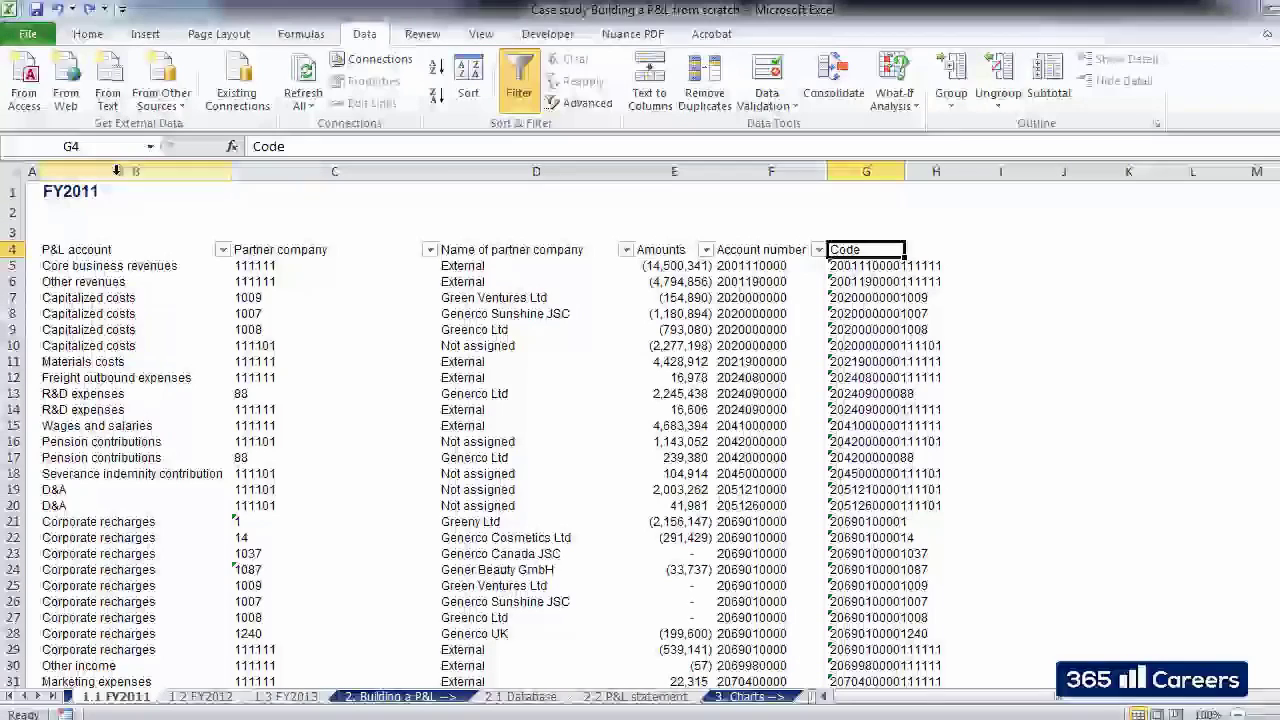
{"action": "left_click", "coordinate": [116, 171]}
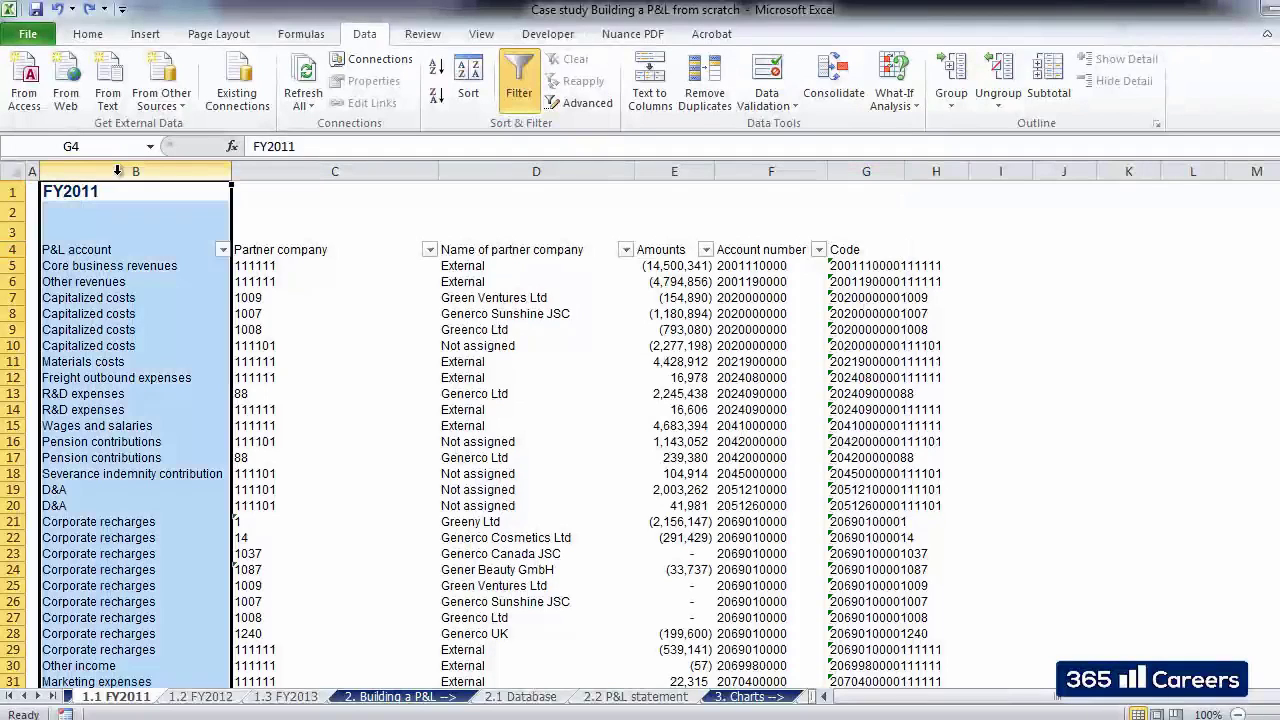
{"action": "right_click", "coordinate": [118, 174]}
{"action": "left_click", "coordinate": [167, 307]}
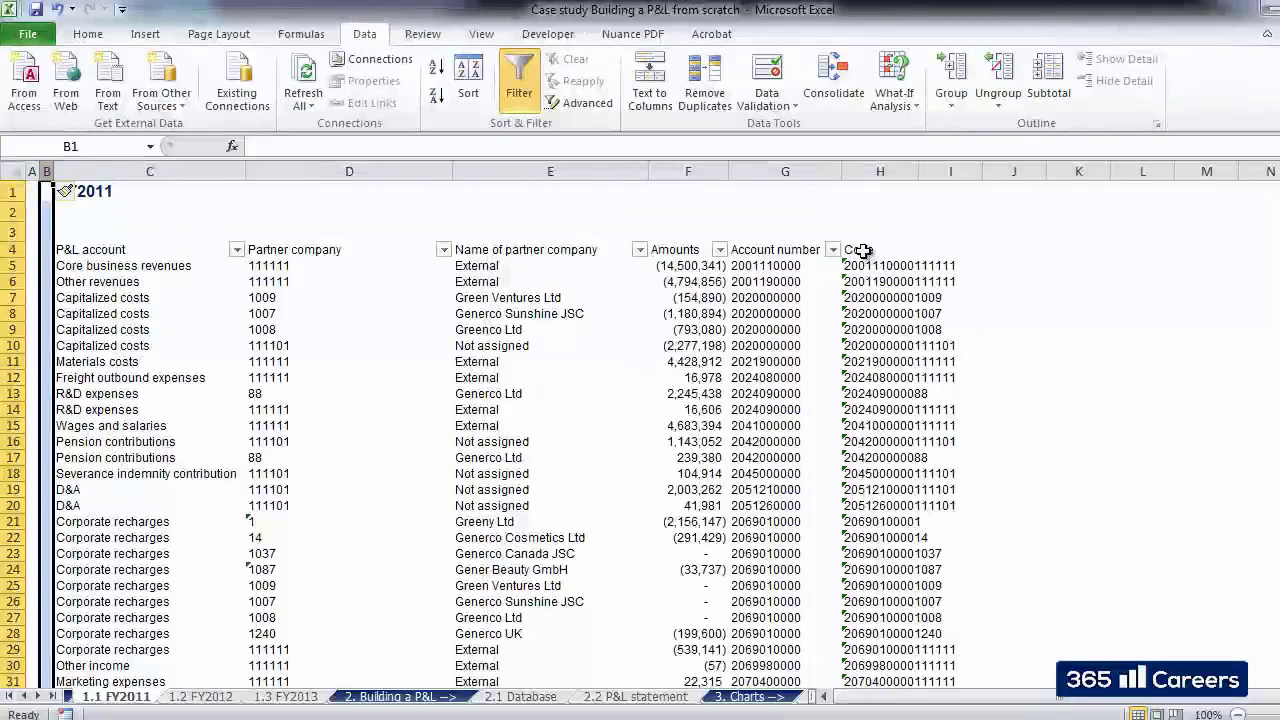
Move the Code column into the new blank column B and fit the column width to its contents
{"action": "left_click", "coordinate": [866, 251]}
{"action": "left_click", "coordinate": [876, 171]}
{"action": "key", "text": "ctrl+c"}
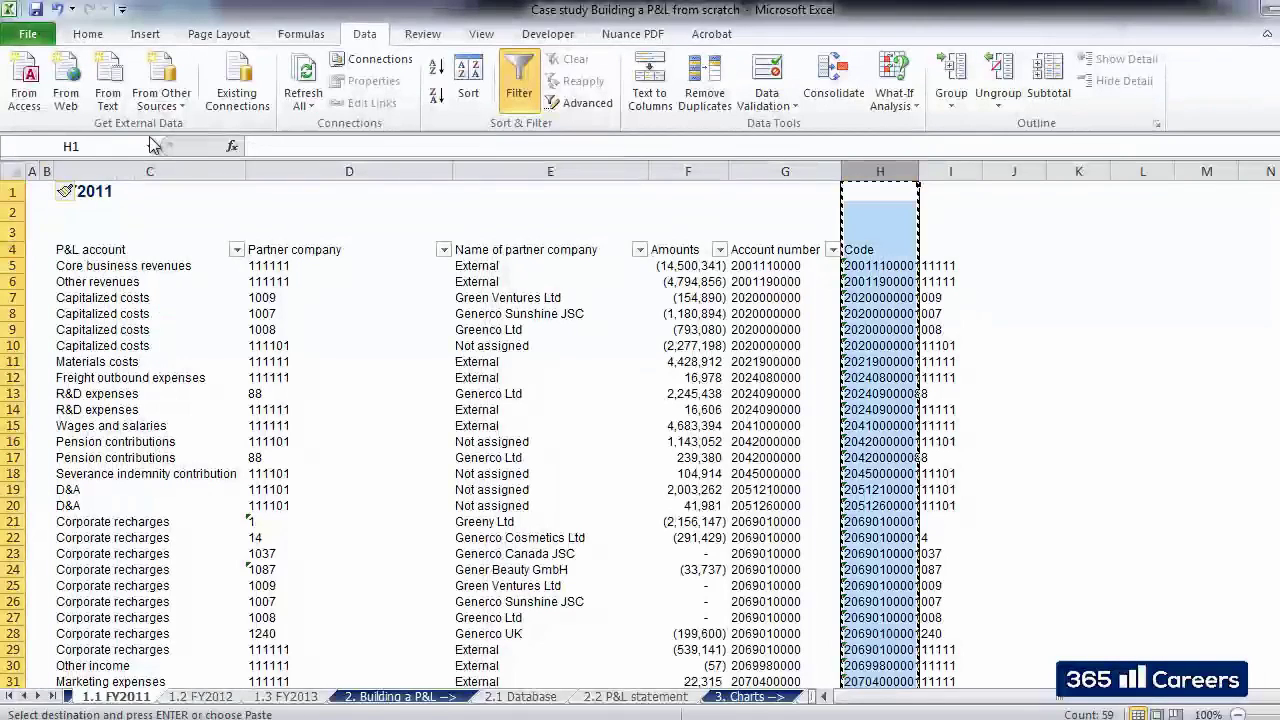
{"action": "left_click", "coordinate": [46, 171]}
{"action": "key", "text": "Return"}
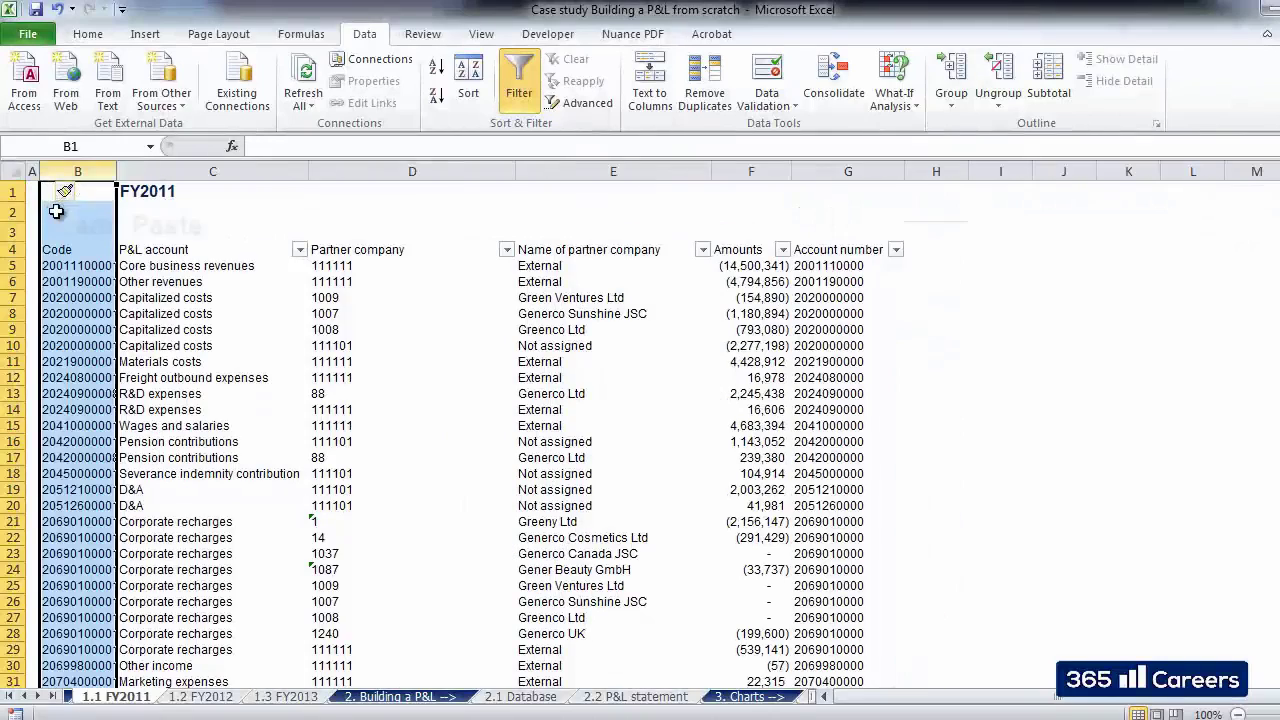
{"action": "double_click", "coordinate": [118, 171]}
{"action": "left_click", "coordinate": [170, 311]}
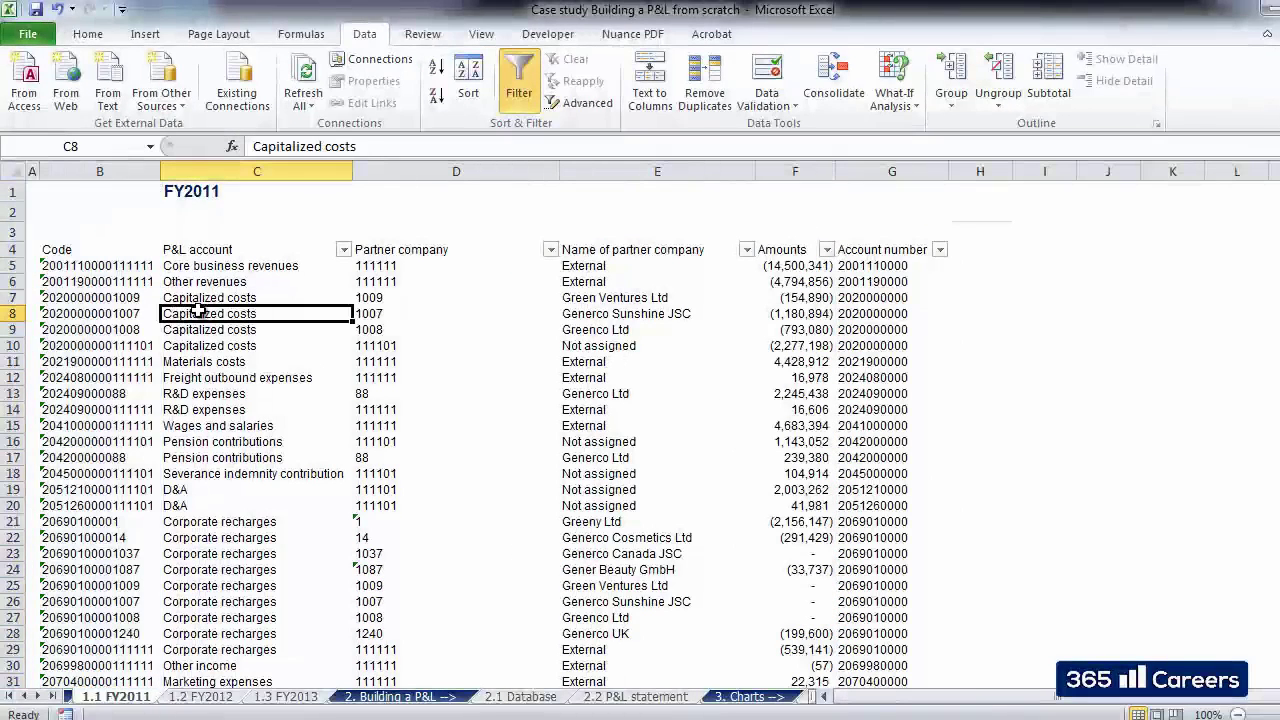
{"action": "left_click", "coordinate": [114, 255]}
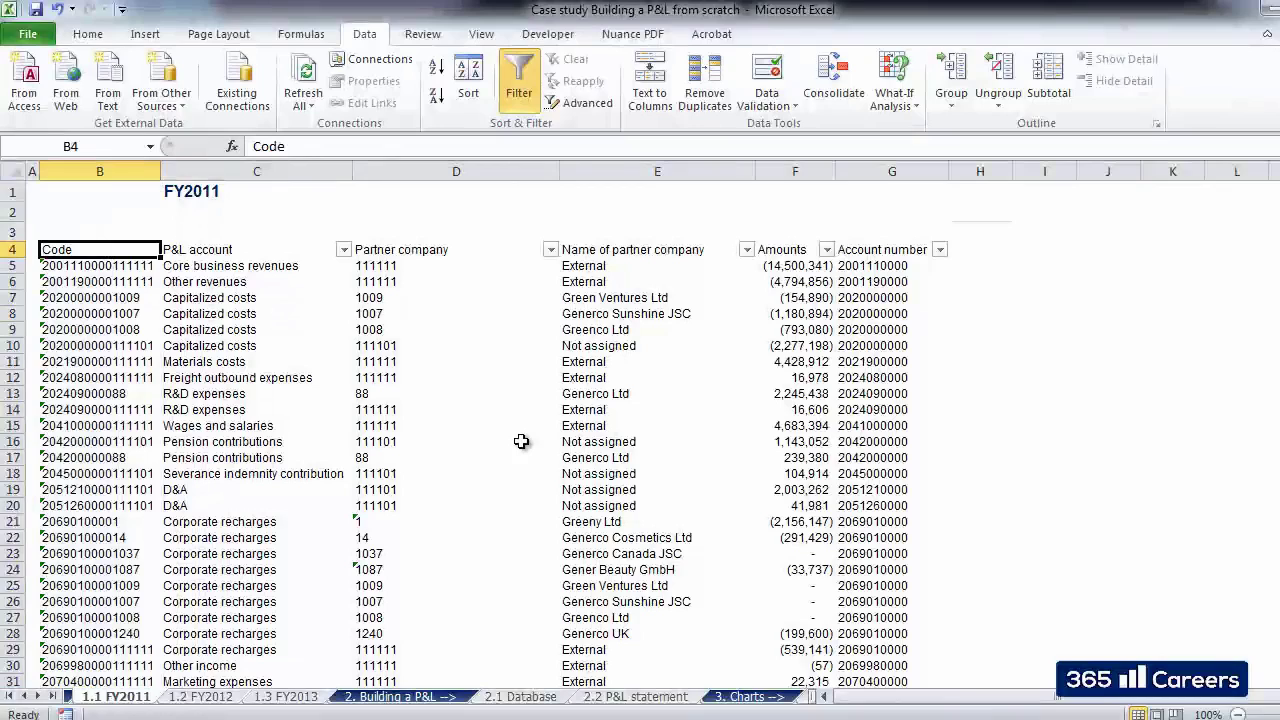
In cell C4 of the 2.1 Database sheet, begin a VLOOKUP formula with the column-locked reference $B4 as lookup value
{"action": "key", "text": "ctrl+Page_Down"}
{"action": "key", "text": "ctrl+Page_Down"}
{"action": "key", "text": "ctrl+Page_Down"}
{"action": "key", "text": "ctrl+Page_Down"}
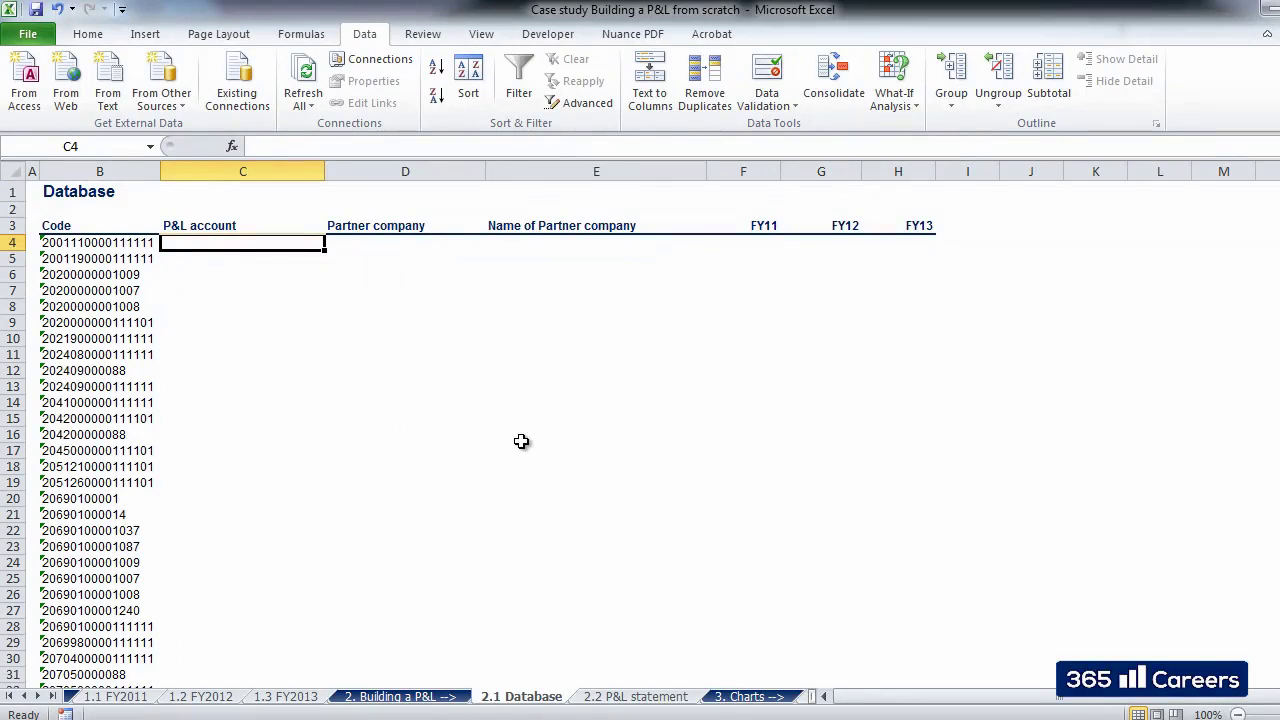
{"action": "type", "text": "+VL"}
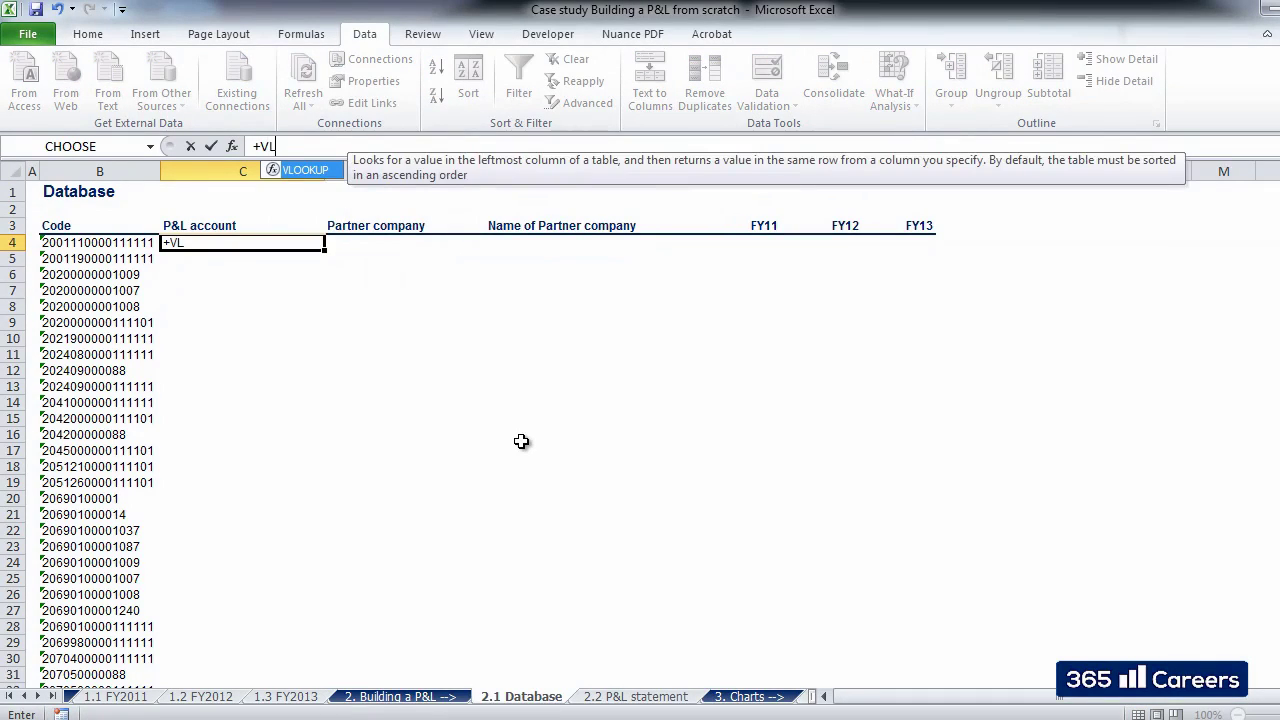
{"action": "type", "text": "OOKU"}
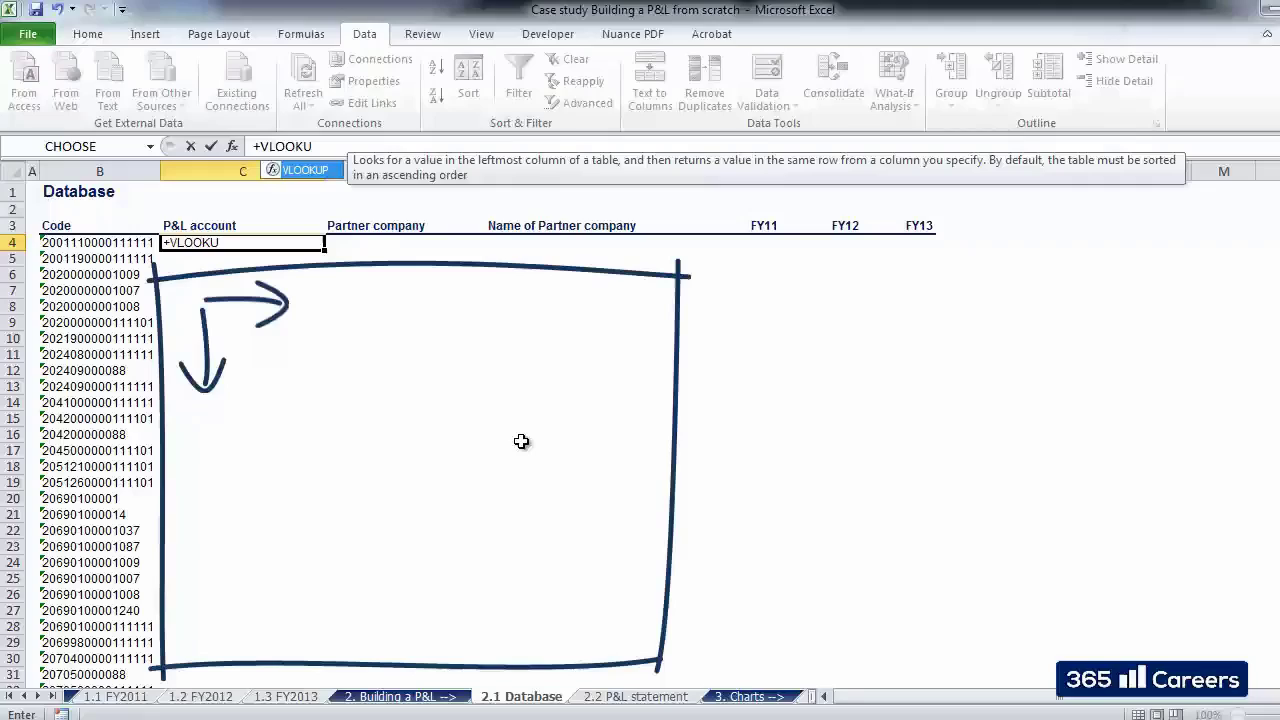
{"action": "type", "text": "P("}
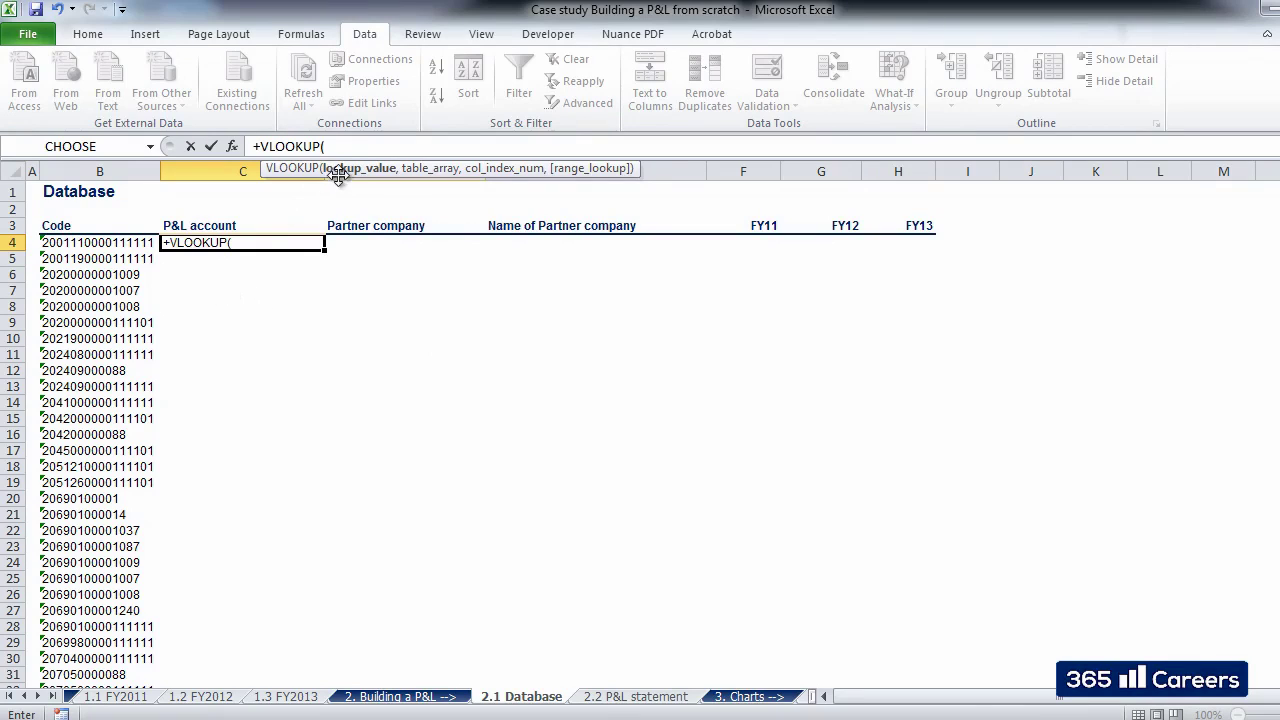
{"action": "left_click", "coordinate": [110, 243]}
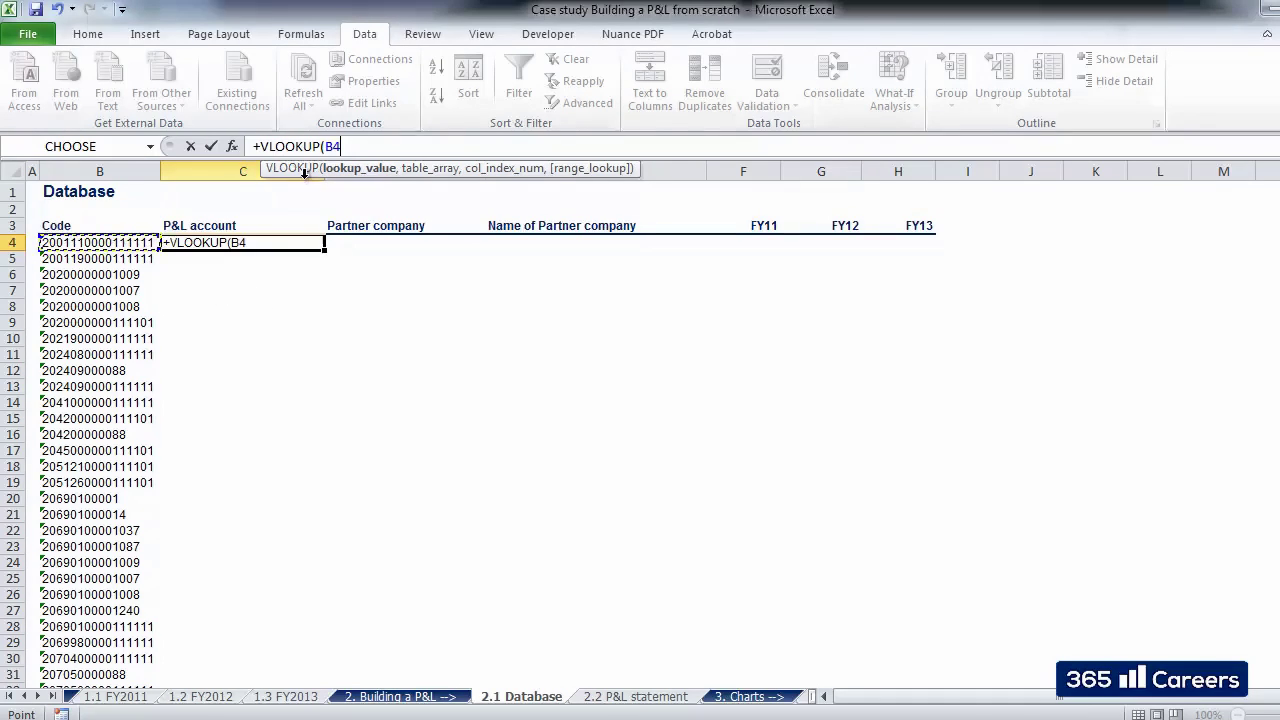
{"action": "left_click", "coordinate": [374, 152]}
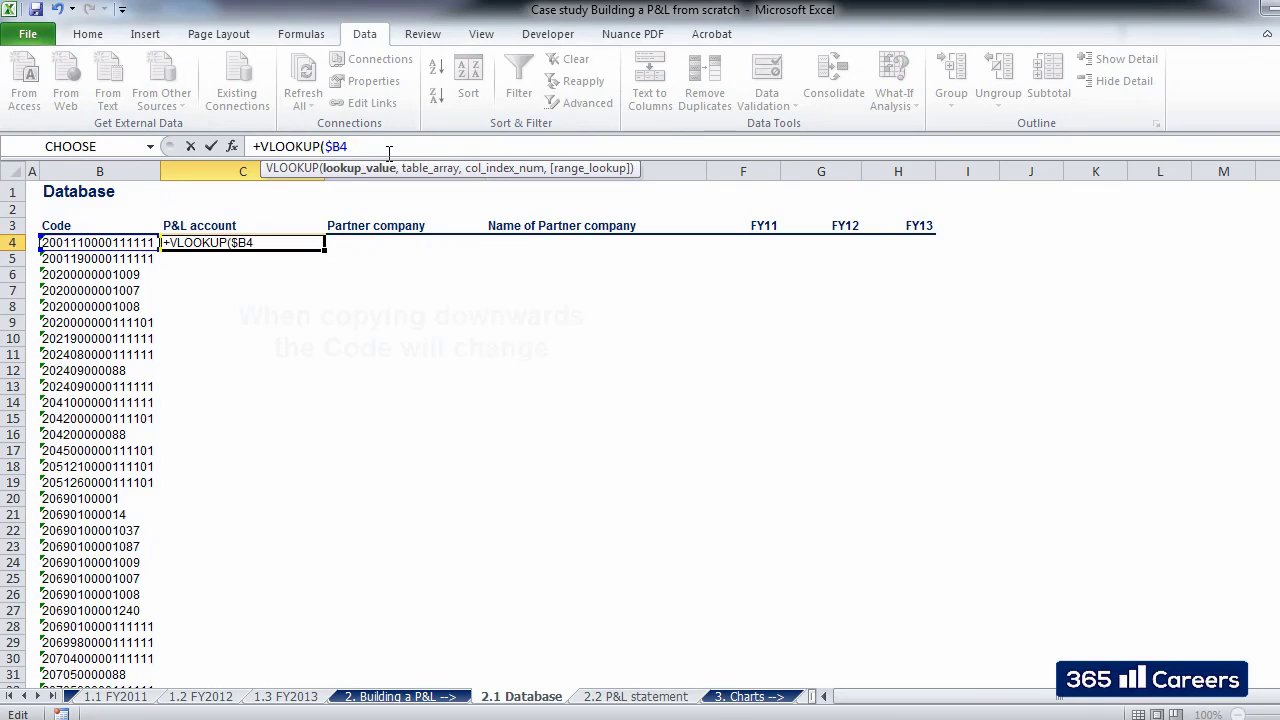
{"action": "type", "text": ","}
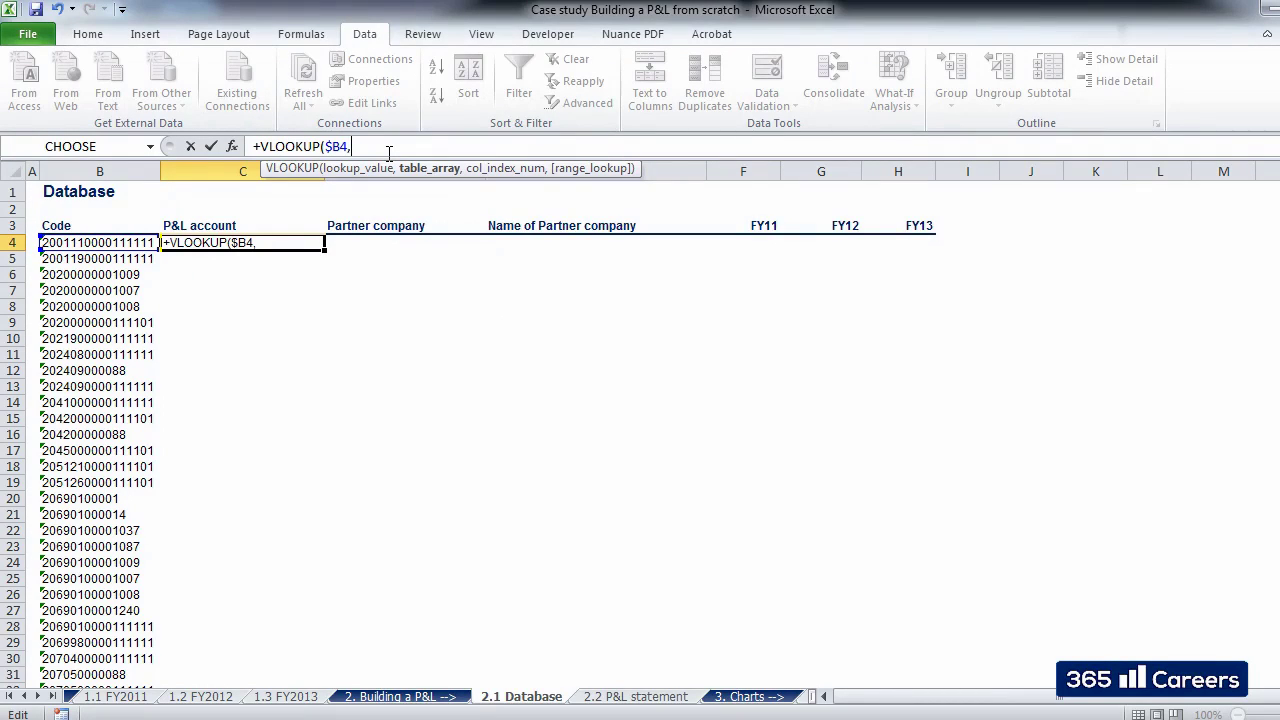
Set the VLOOKUP table array to the absolute range $B$5:$E$61 on the 1.1 FY2011 sheet
{"action": "key", "text": "ctrl+Page_Up"}
{"action": "key", "text": "ctrl+Page_Up"}
{"action": "key", "text": "ctrl+Page_Up"}
{"action": "key", "text": "ctrl+Page_Up"}
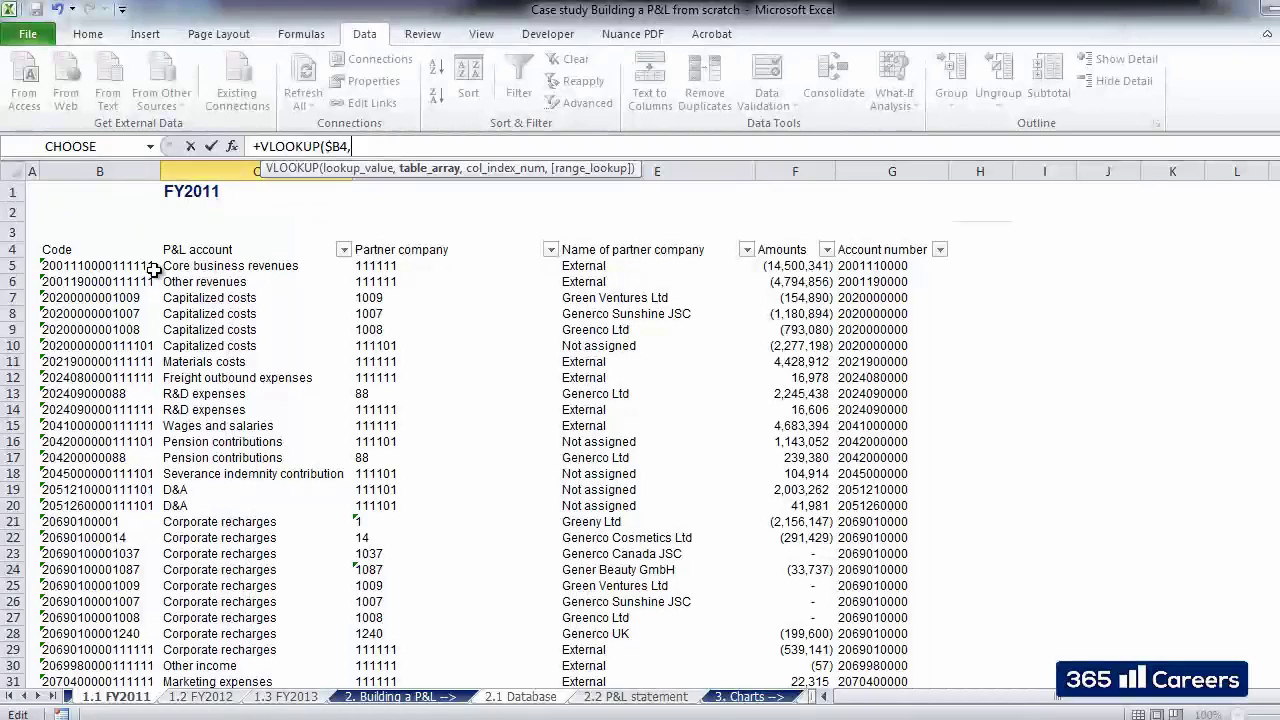
{"action": "left_click", "coordinate": [94, 265]}
{"action": "left_click_drag", "start_coordinate": [94, 265], "coordinate": [592, 333]}
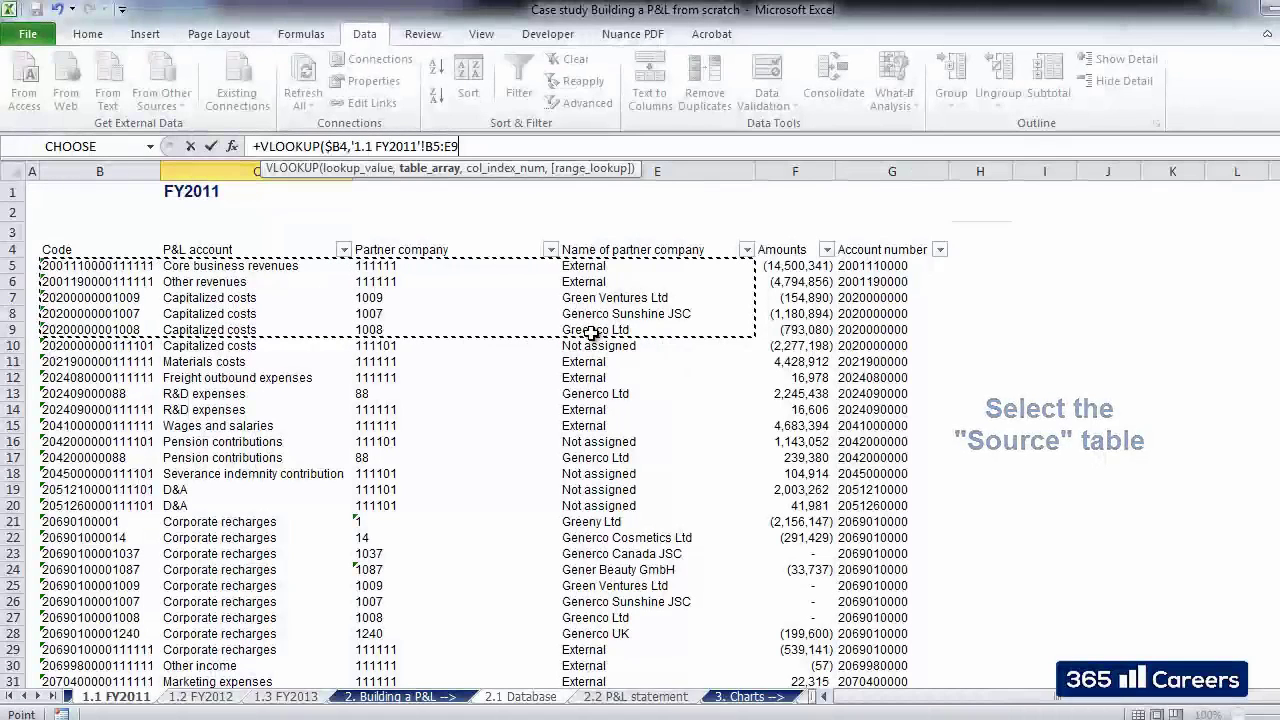
{"action": "key", "text": "ctrl+shift+Down"}
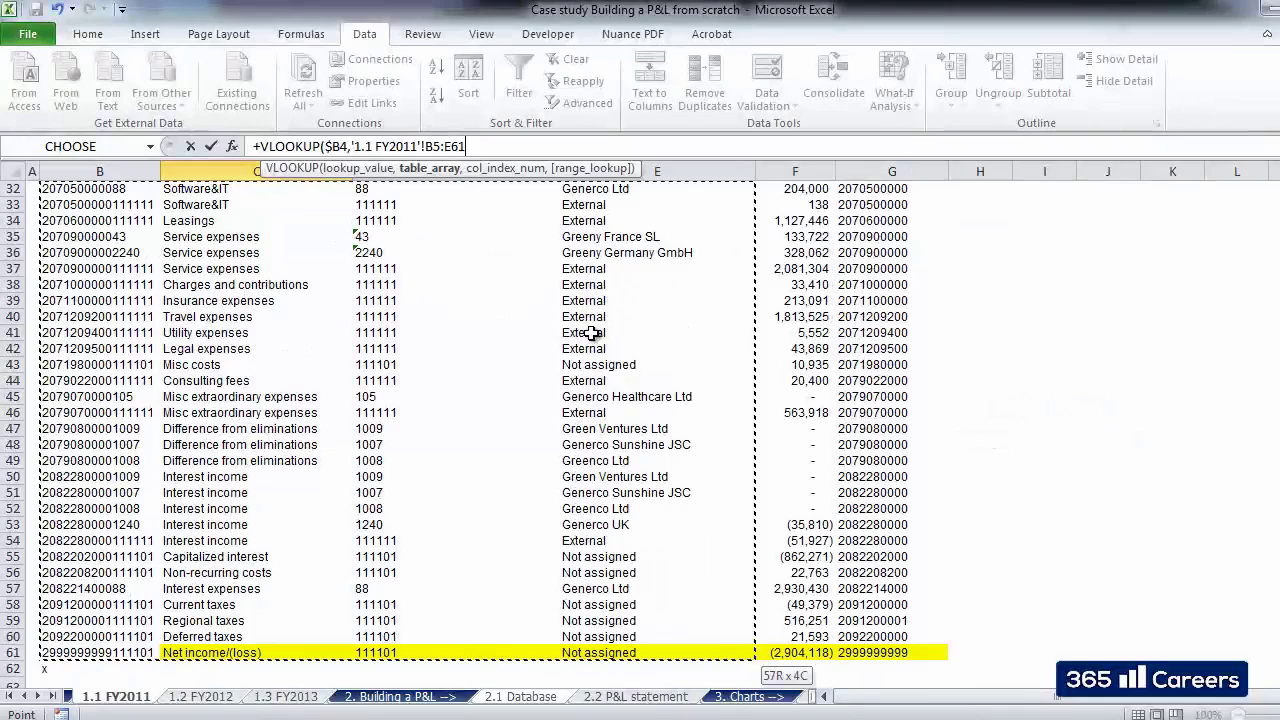
{"action": "key", "text": "F4"}
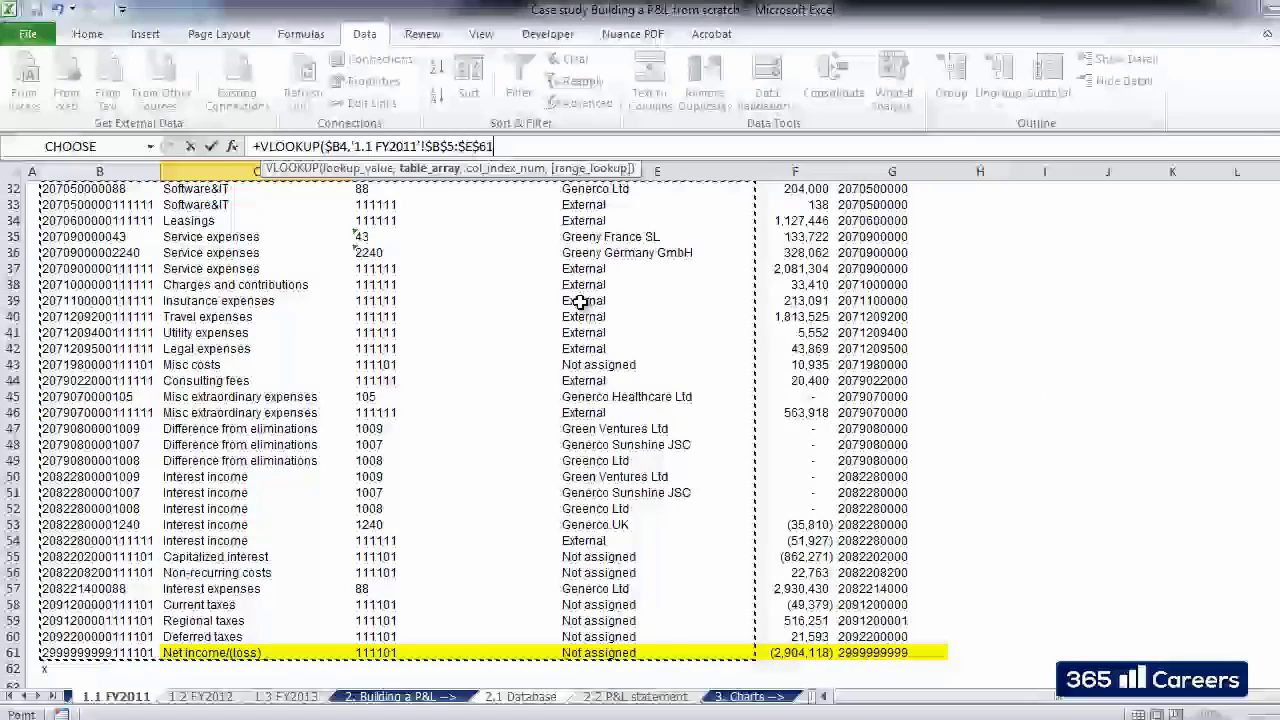
{"action": "type", "text": ","}
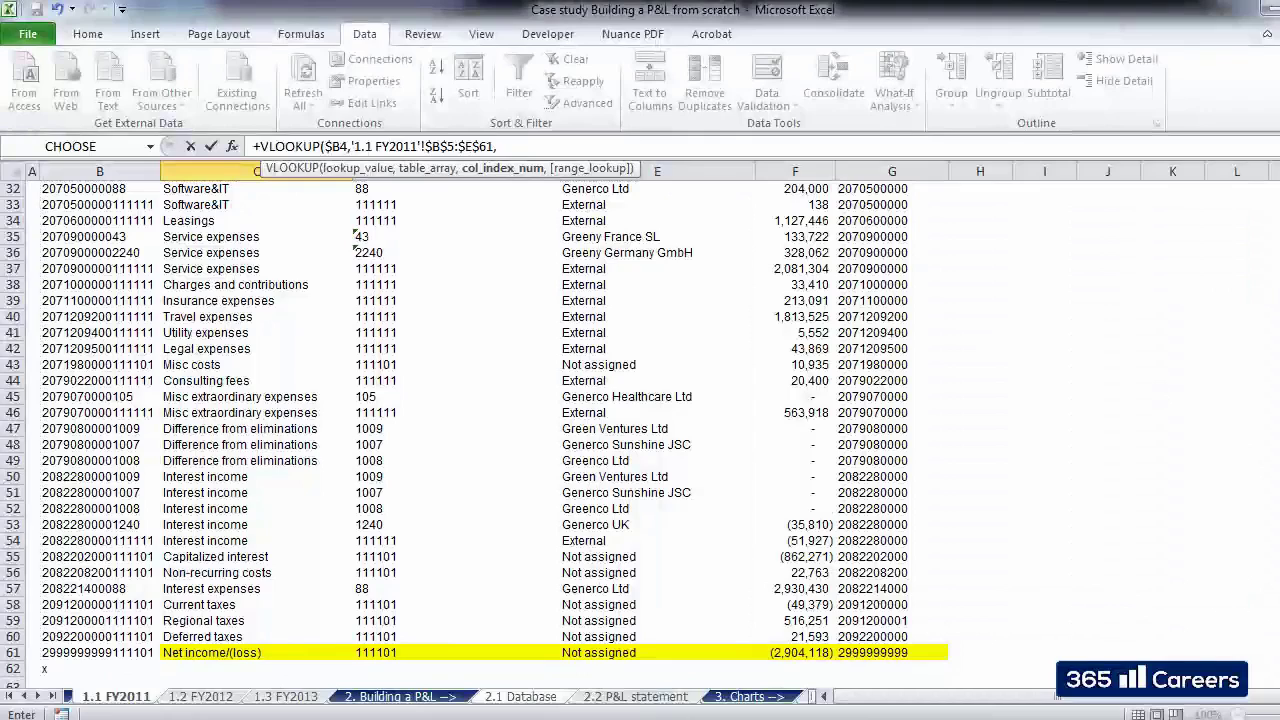
Complete the VLOOKUP with column index 2 and FALSE for an exact match, and enter it in C4
{"action": "scroll", "coordinate": [554, 440], "scroll_direction": "up", "scroll_amount": 10}
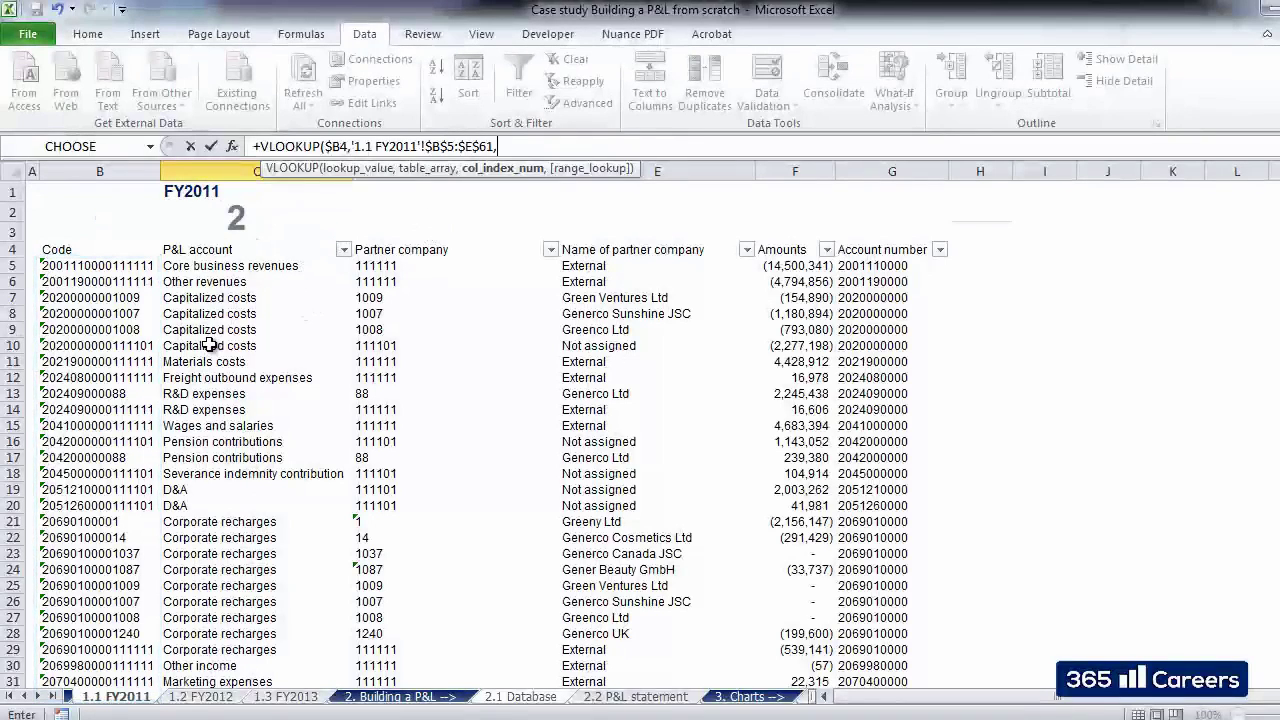
{"action": "type", "text": "2"}
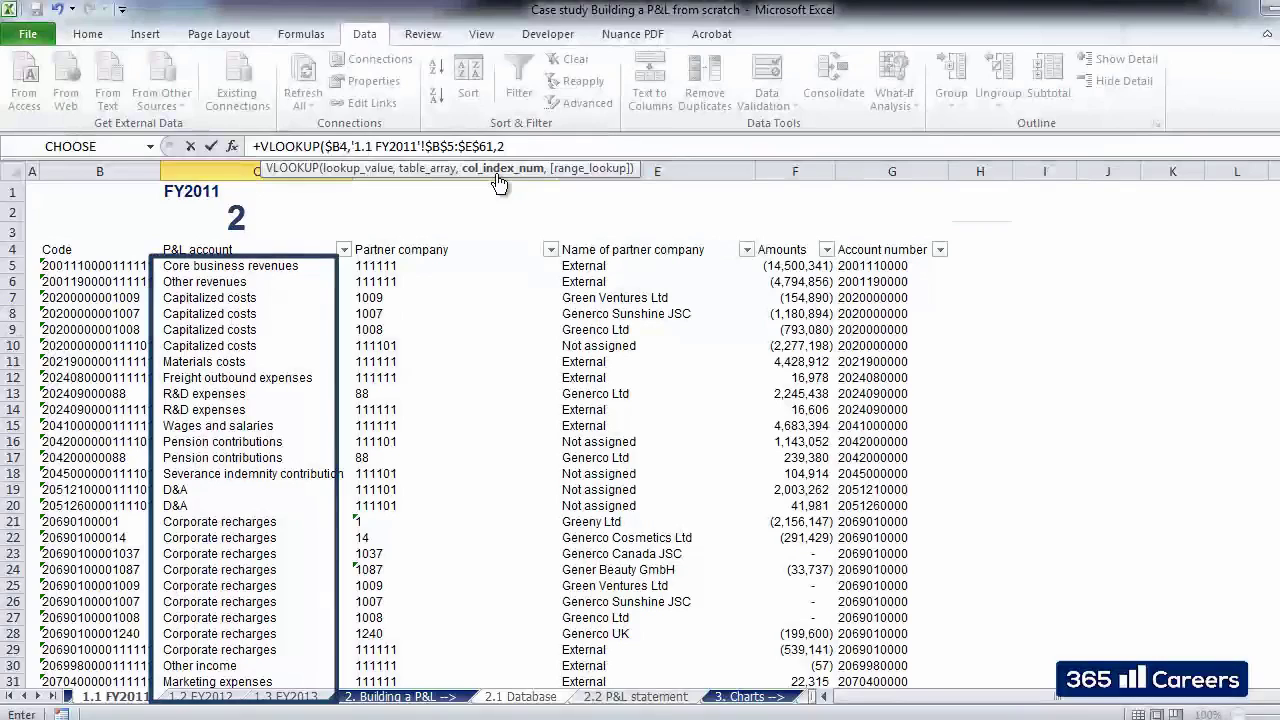
{"action": "type", "text": ","}
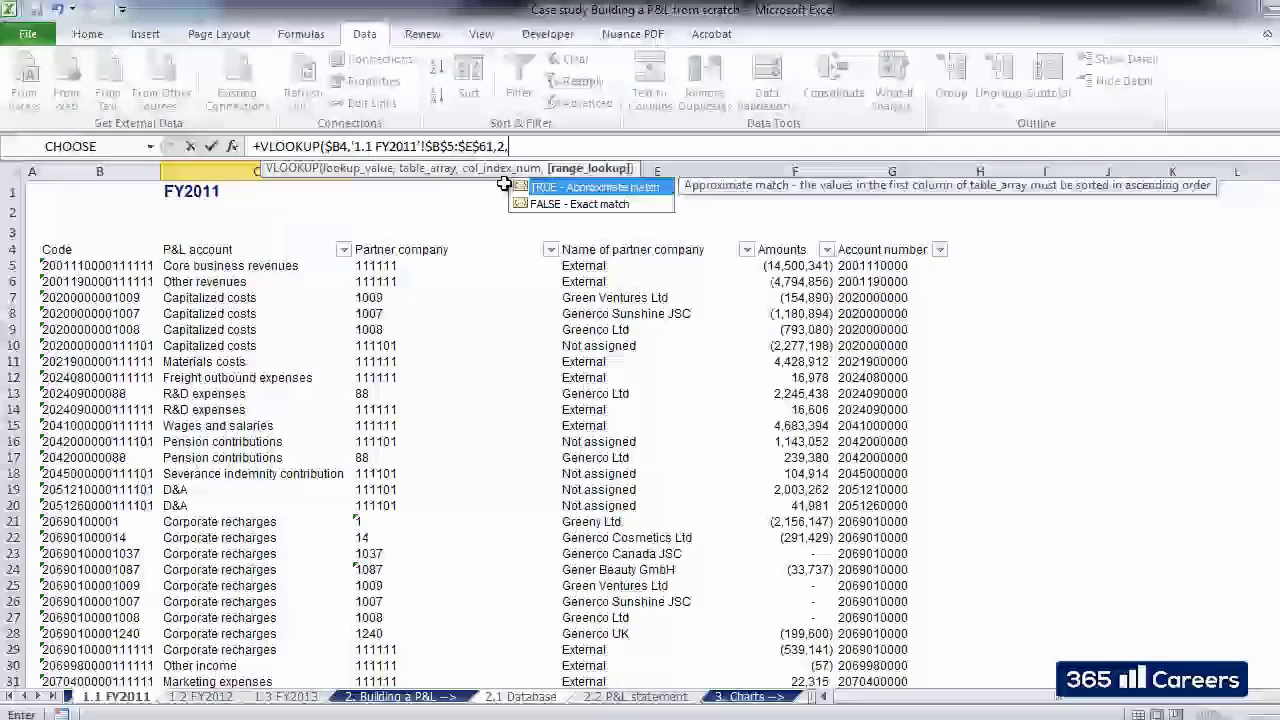
{"action": "left_click", "coordinate": [578, 205]}
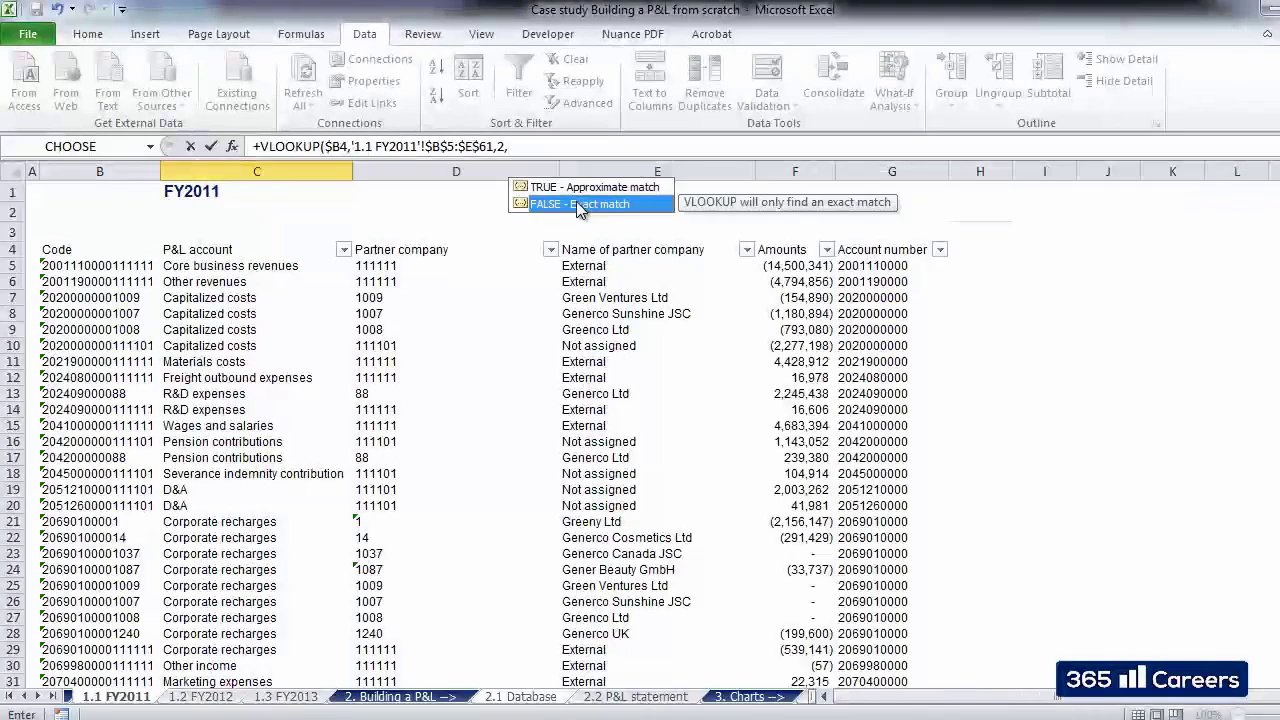
{"action": "left_click", "coordinate": [545, 146]}
{"action": "type", "text": "fa"}
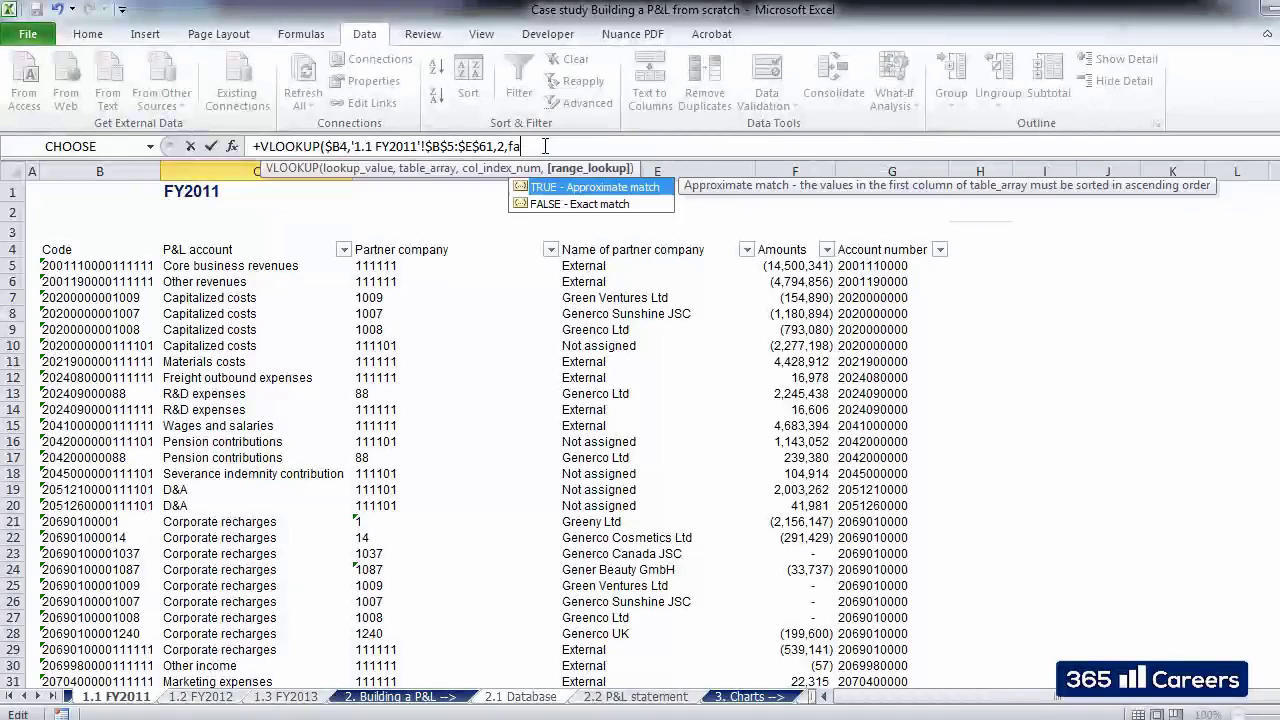
{"action": "type", "text": "lse)"}
{"action": "key", "text": "Return"}
{"action": "key", "text": "Up"}
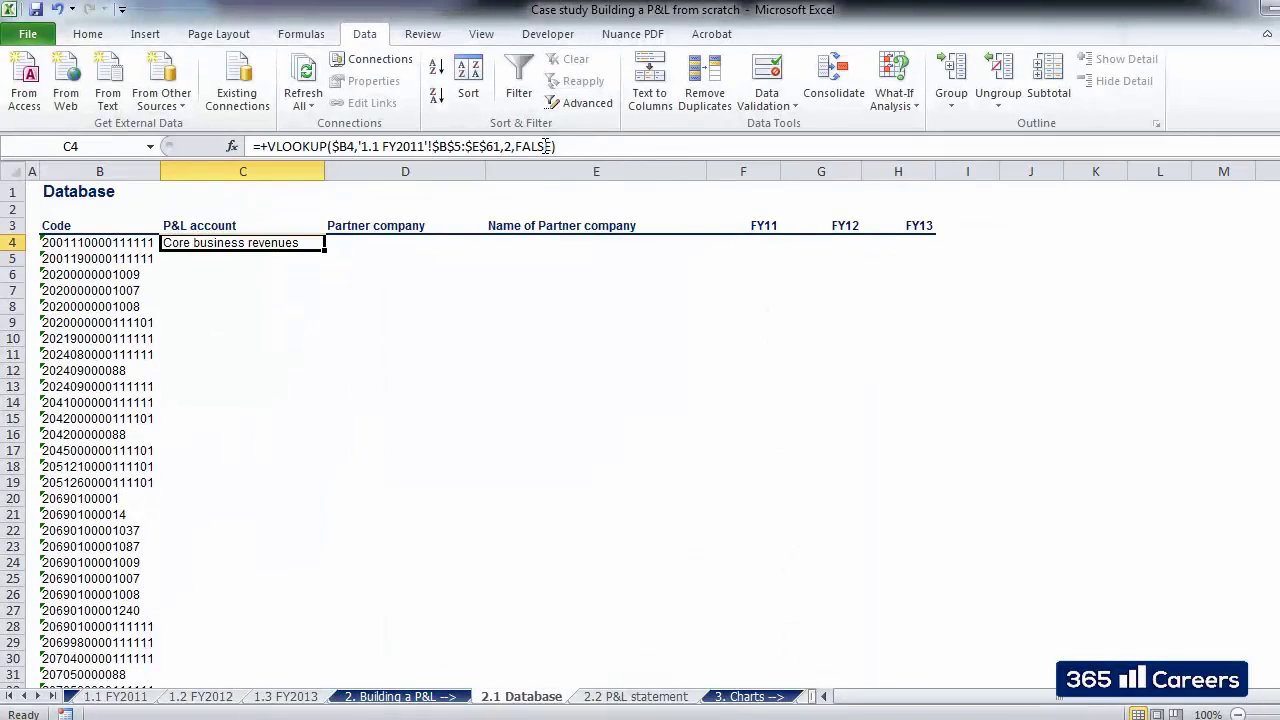
Copy the C4 formula down the rest of the P&L account column, starting from C5
{"action": "key", "text": "ctrl+c"}
{"action": "key", "text": "Down"}
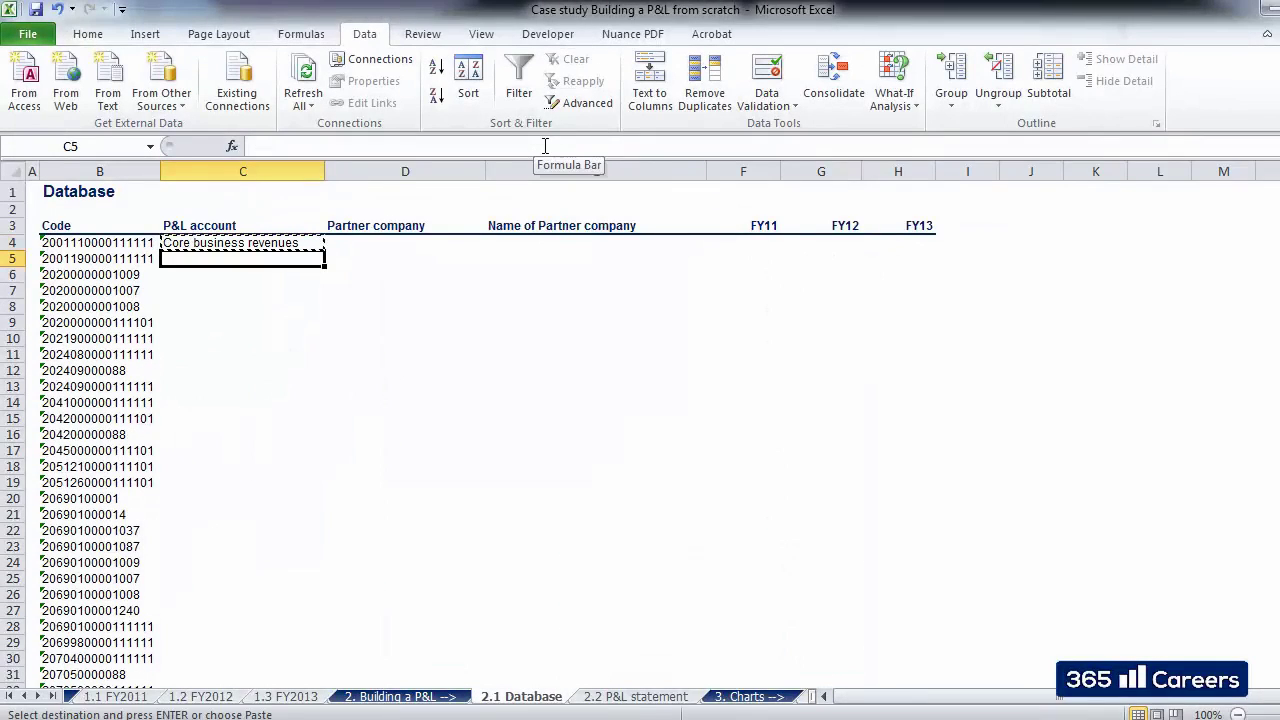
{"action": "key", "text": "ctrl+shift+Down"}
{"action": "key", "text": "ctrl+v"}
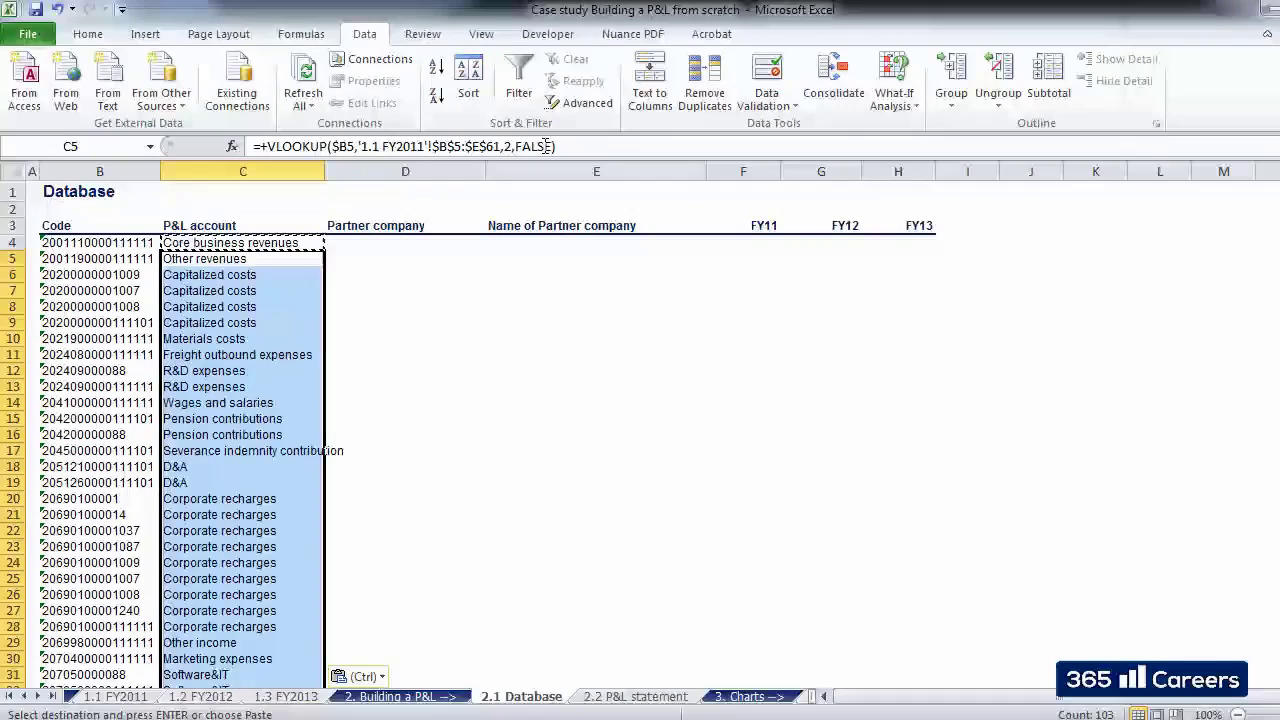
Check the lookup results down the P&L account column to row 83
{"action": "key", "text": "Down"}
{"action": "key", "text": "Down"}
{"action": "key", "text": "Down"}
{"action": "key", "text": "Down"}
{"action": "key", "text": "Down"}
{"action": "key", "text": "Down"}
{"action": "key", "text": "Down"}
{"action": "key", "text": "Down"}
{"action": "key", "text": "Down"}
{"action": "key", "text": "Down"}
{"action": "key", "text": "Down"}
{"action": "key", "text": "Down"}
{"action": "key", "text": "Down"}
{"action": "key", "text": "Down"}
{"action": "key", "text": "Down"}
{"action": "key", "text": "Down"}
{"action": "key", "text": "Down"}
{"action": "key", "text": "Down"}
{"action": "key", "text": "Down"}
{"action": "key", "text": "Down"}
{"action": "key", "text": "Down"}
{"action": "key", "text": "Down"}
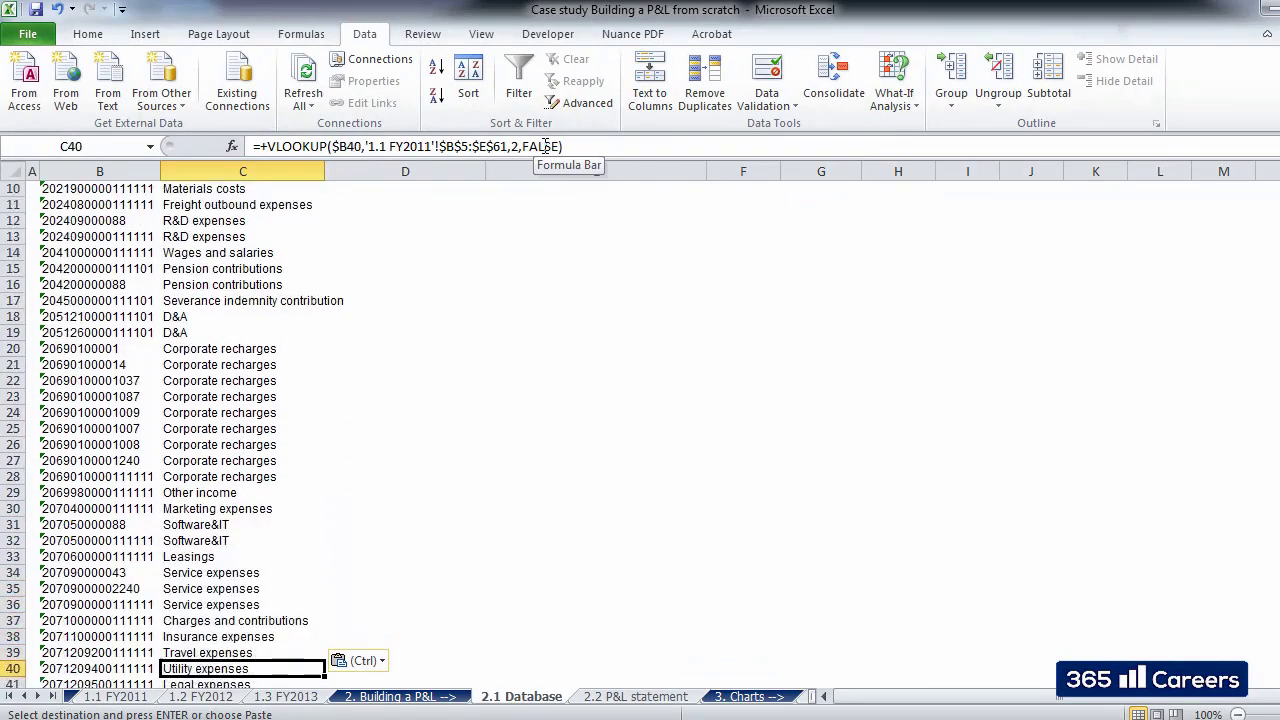
{"action": "key", "text": "Down"}
{"action": "key", "text": "Down"}
{"action": "key", "text": "Down"}
{"action": "key", "text": "Down"}
{"action": "key", "text": "Down"}
{"action": "key", "text": "Down"}
{"action": "key", "text": "Down"}
{"action": "key", "text": "Down"}
{"action": "key", "text": "Down"}
{"action": "key", "text": "Down"}
{"action": "key", "text": "Down"}
{"action": "key", "text": "Down"}
{"action": "key", "text": "Down"}
{"action": "key", "text": "Down"}
{"action": "key", "text": "Down"}
{"action": "key", "text": "Down"}
{"action": "key", "text": "Down"}
{"action": "key", "text": "Down"}
{"action": "key", "text": "Down"}
{"action": "key", "text": "Down"}
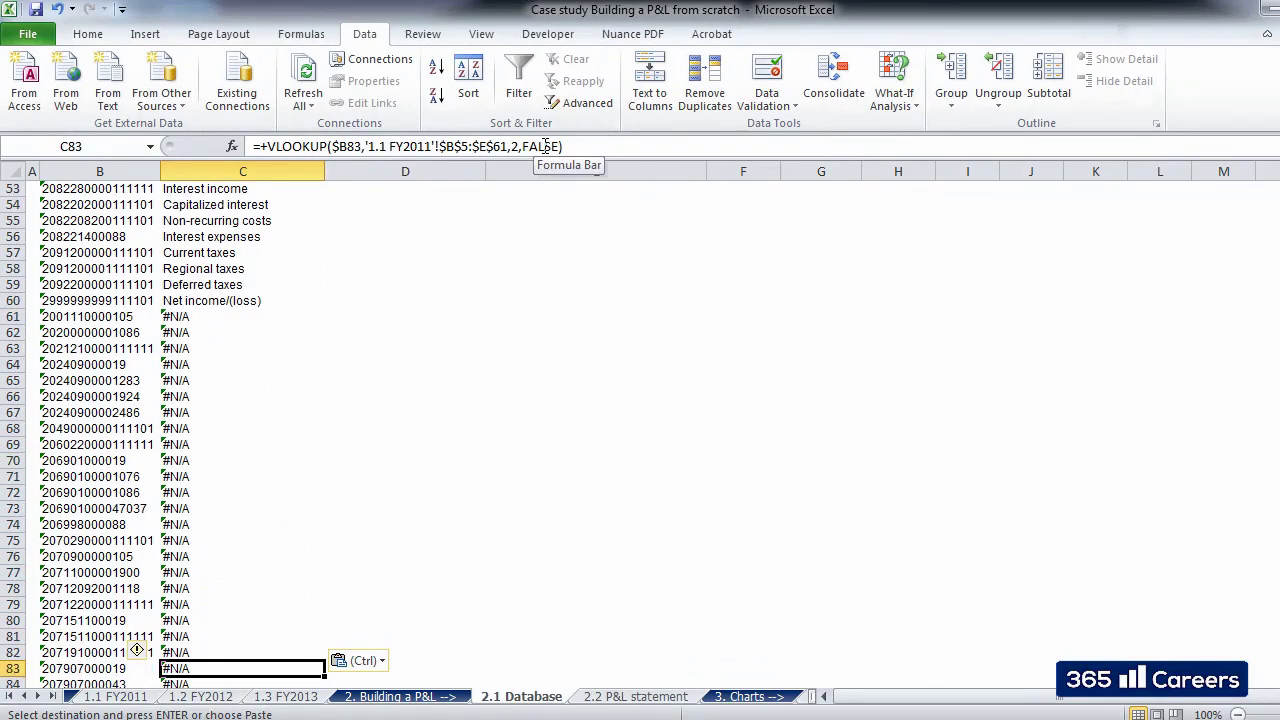
Check the remaining lookup results in the P&L account column below row 83
{"action": "key", "text": "Down"}
{"action": "key", "text": "Down"}
{"action": "key", "text": "Down"}
{"action": "key", "text": "Down"}
{"action": "key", "text": "Down"}
{"action": "key", "text": "Down"}
{"action": "key", "text": "Down"}
{"action": "key", "text": "Down"}
{"action": "key", "text": "Down"}
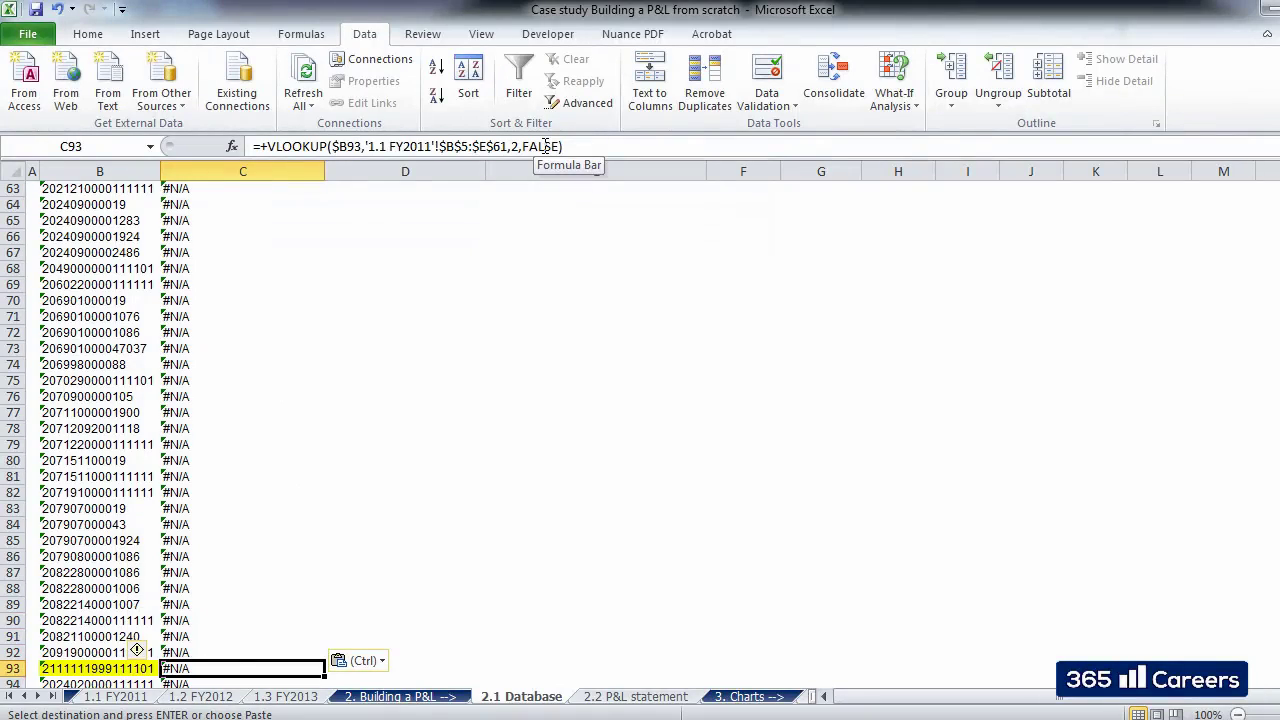
{"action": "key", "text": "Down"}
{"action": "key", "text": "Down"}
{"action": "key", "text": "Down"}
{"action": "key", "text": "Down"}
Copy the P&L account VLOOKUP formula from C4 into D4 under Partner company
{"action": "key", "text": "ctrl+Up"}
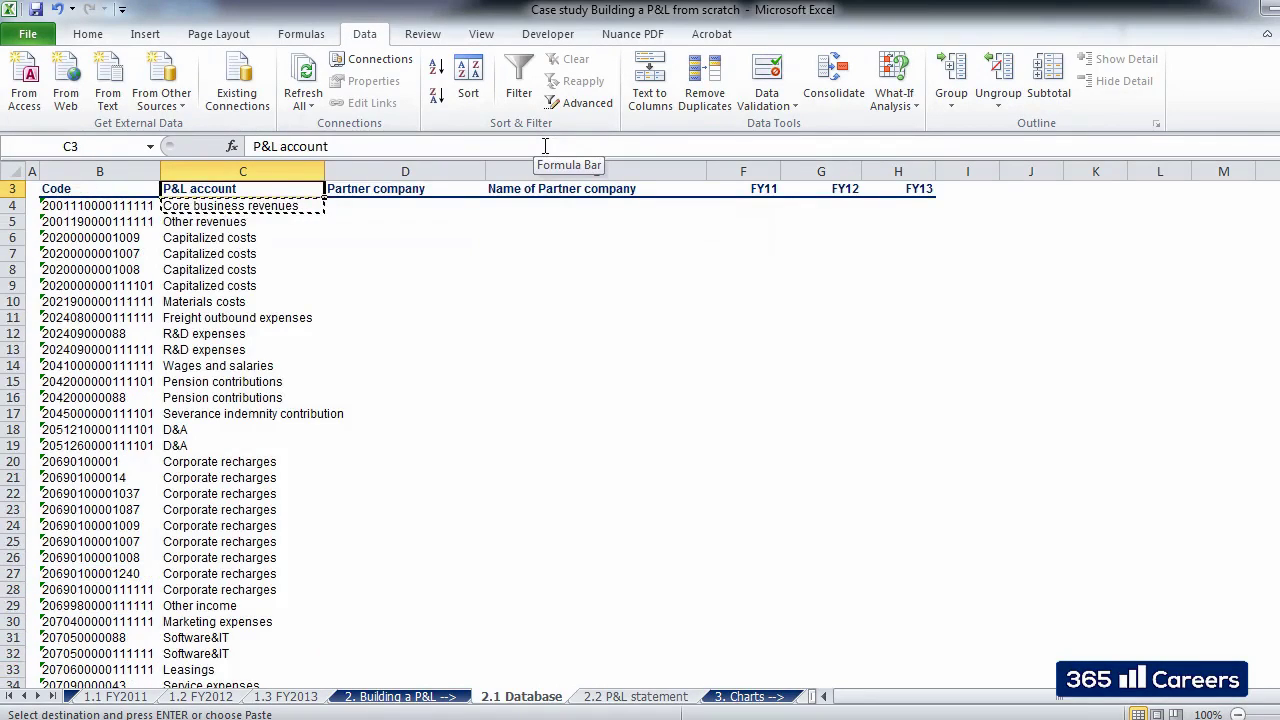
{"action": "key", "text": "Down"}
{"action": "key", "text": "Escape"}
{"action": "key", "text": "Up"}
{"action": "key", "text": "Up"}
{"action": "key", "text": "Up"}
{"action": "key", "text": "Down"}
{"action": "key", "text": "Down"}
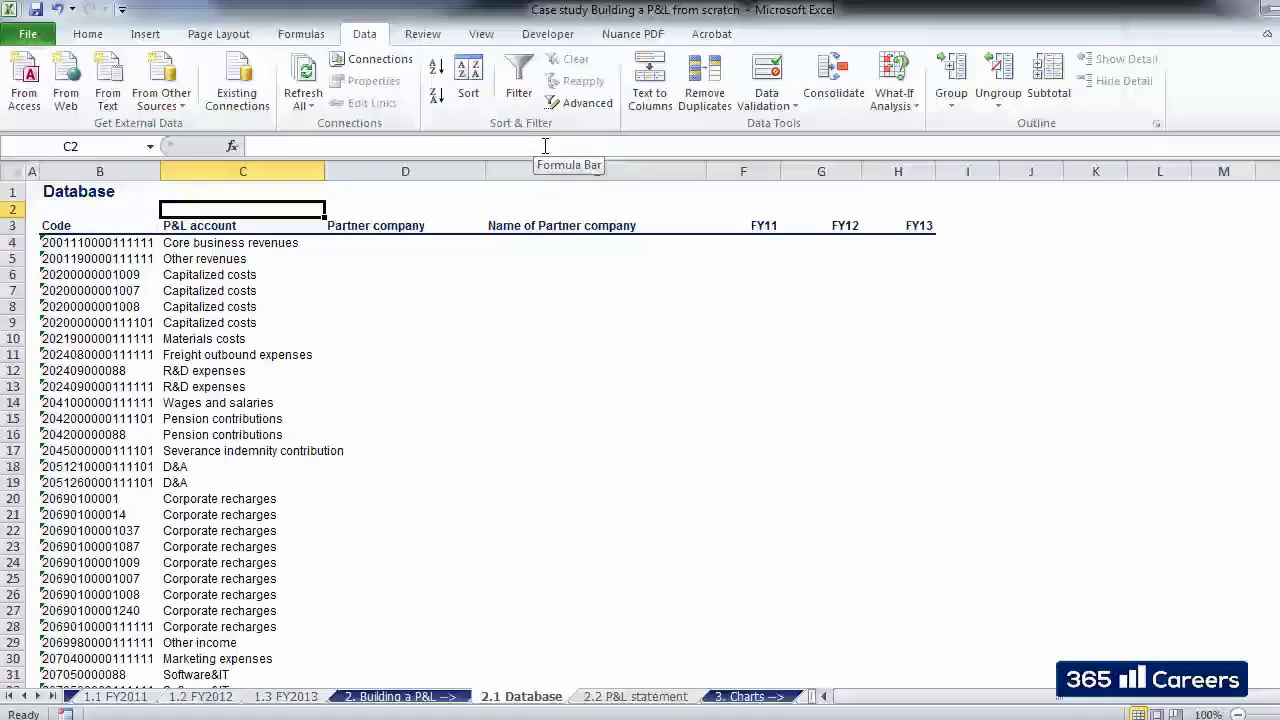
{"action": "key", "text": "Down"}
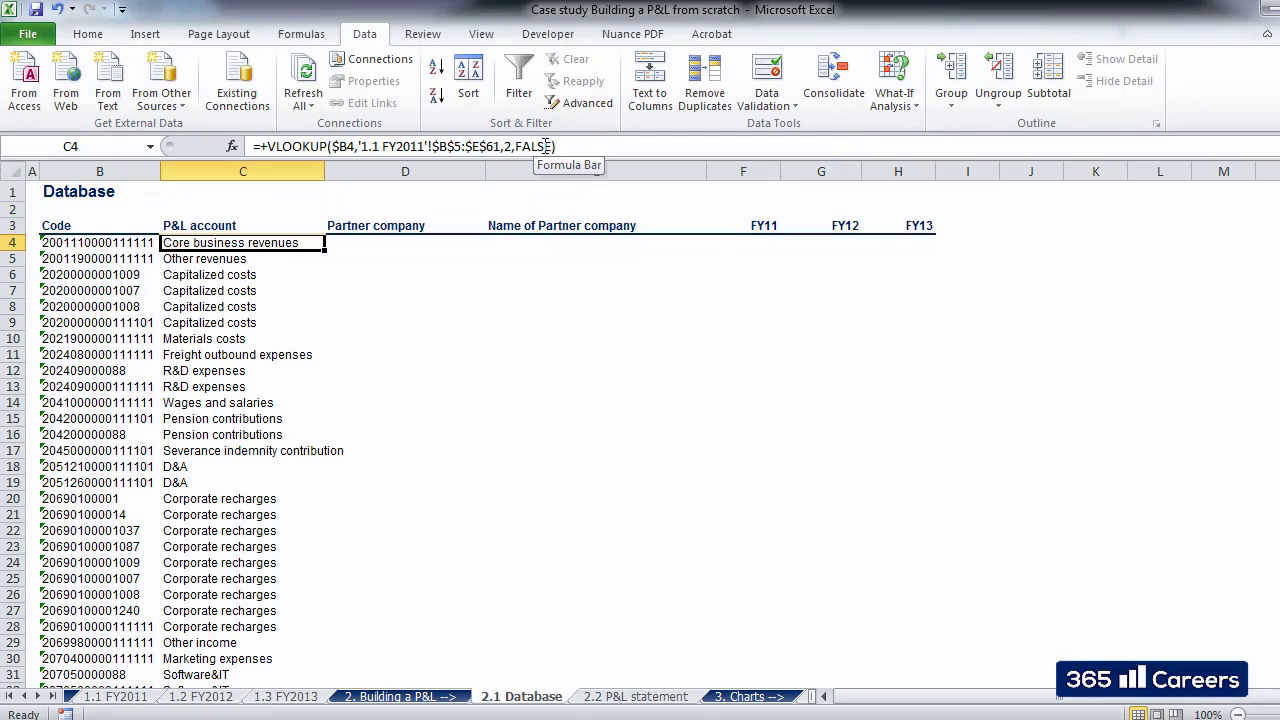
{"action": "key", "text": "ctrl+c"}
{"action": "key", "text": "Right"}
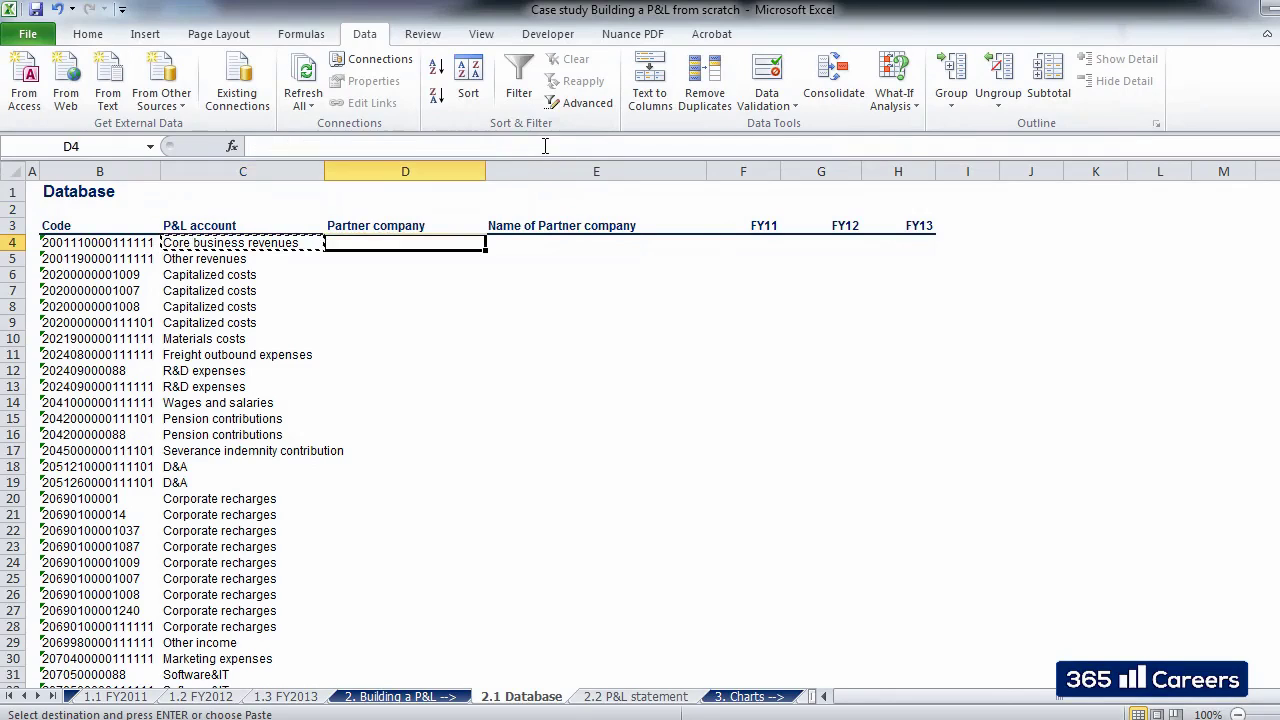
{"action": "key", "text": "ctrl+v"}
Change the column index of the VLOOKUP in D4 to 3
{"action": "left_click", "coordinate": [545, 146]}
{"action": "key", "text": "Left"}
{"action": "key", "text": "Left"}
{"action": "key", "text": "Left"}
{"action": "key", "text": "Left"}
{"action": "key", "text": "Left"}
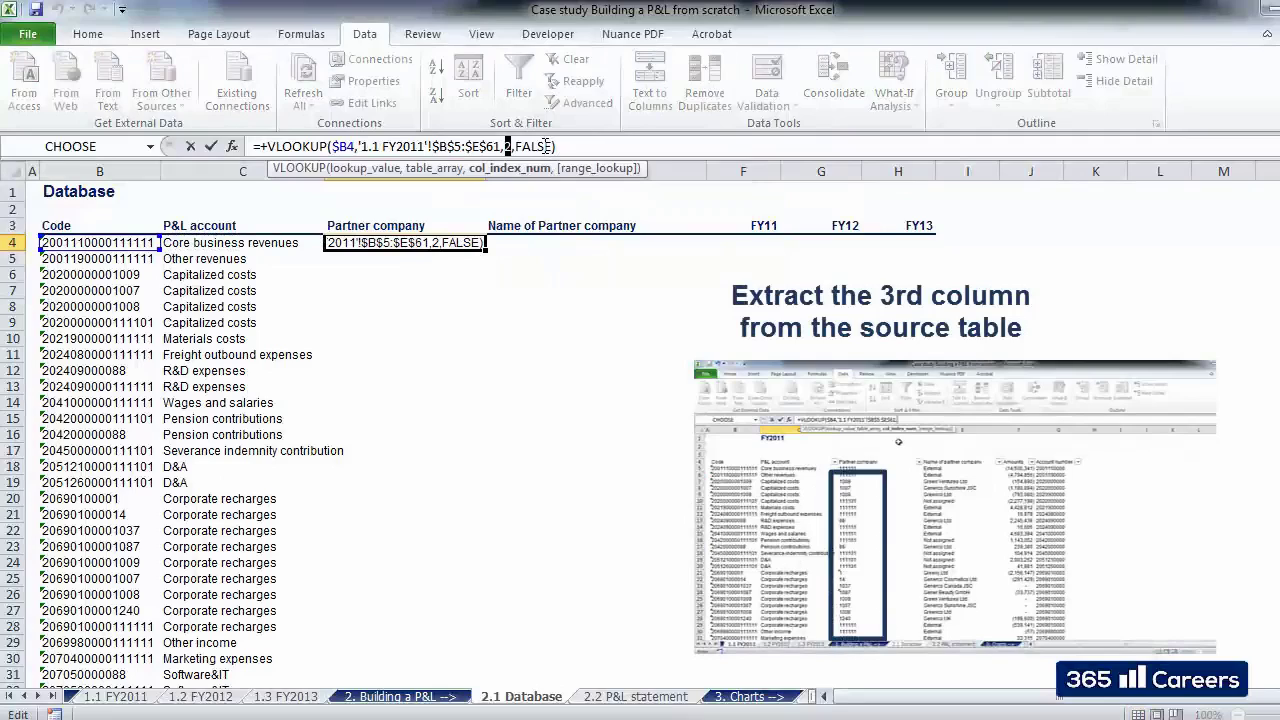
{"action": "type", "text": "3"}
{"action": "key", "text": "ctrl+Return"}
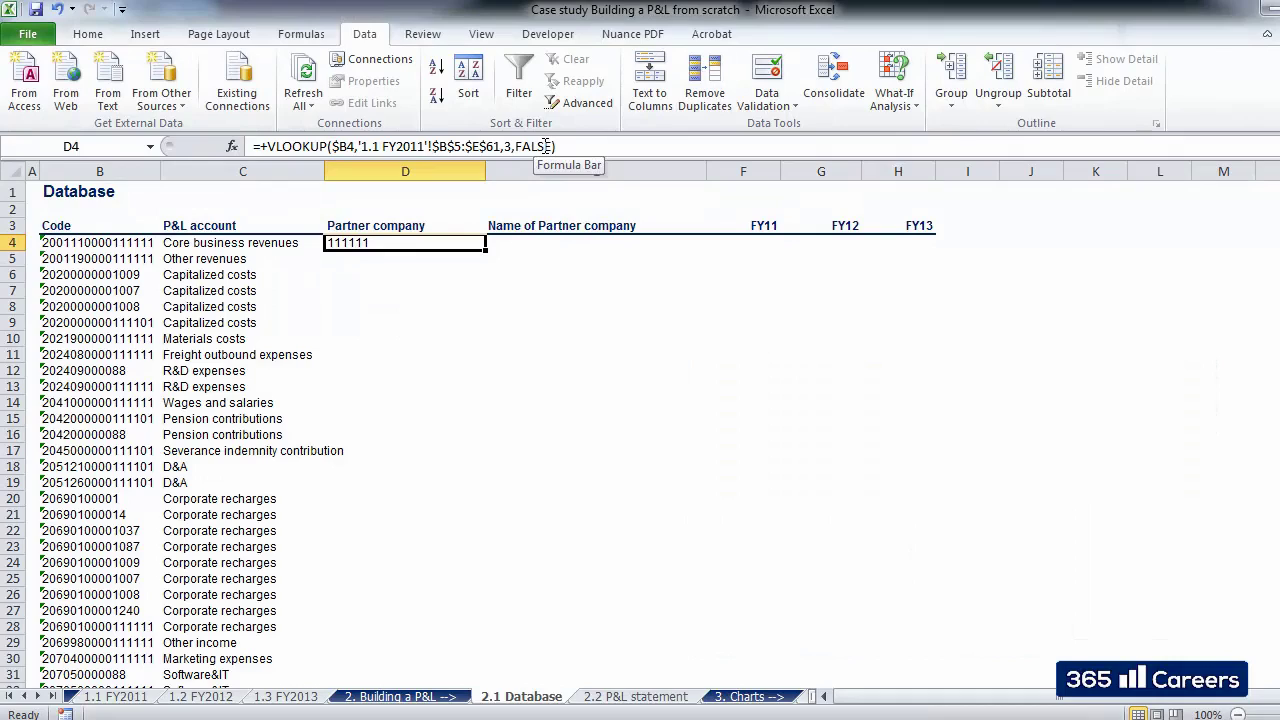
Copy the D4 formula into E4 under Name of Partner company and change its column index to 4
{"action": "key", "text": "ctrl+c"}
{"action": "key", "text": "Right"}
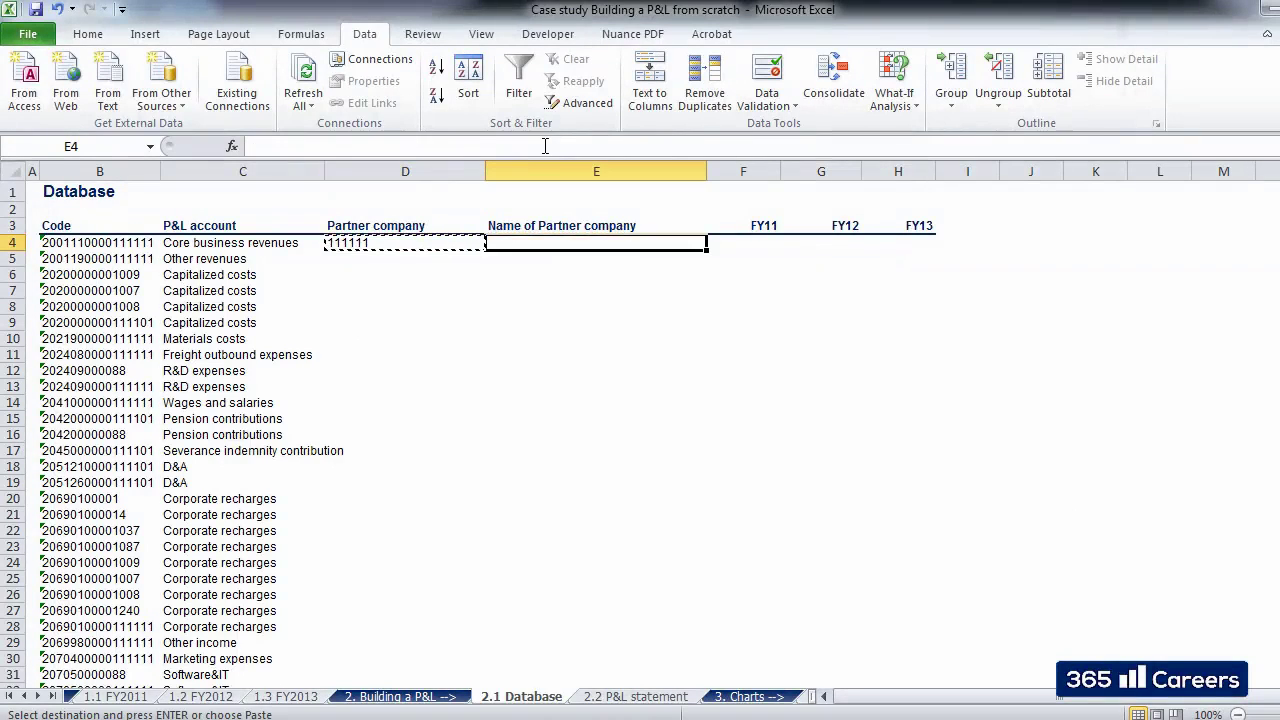
{"action": "key", "text": "ctrl+v"}
{"action": "left_click", "coordinate": [545, 146]}
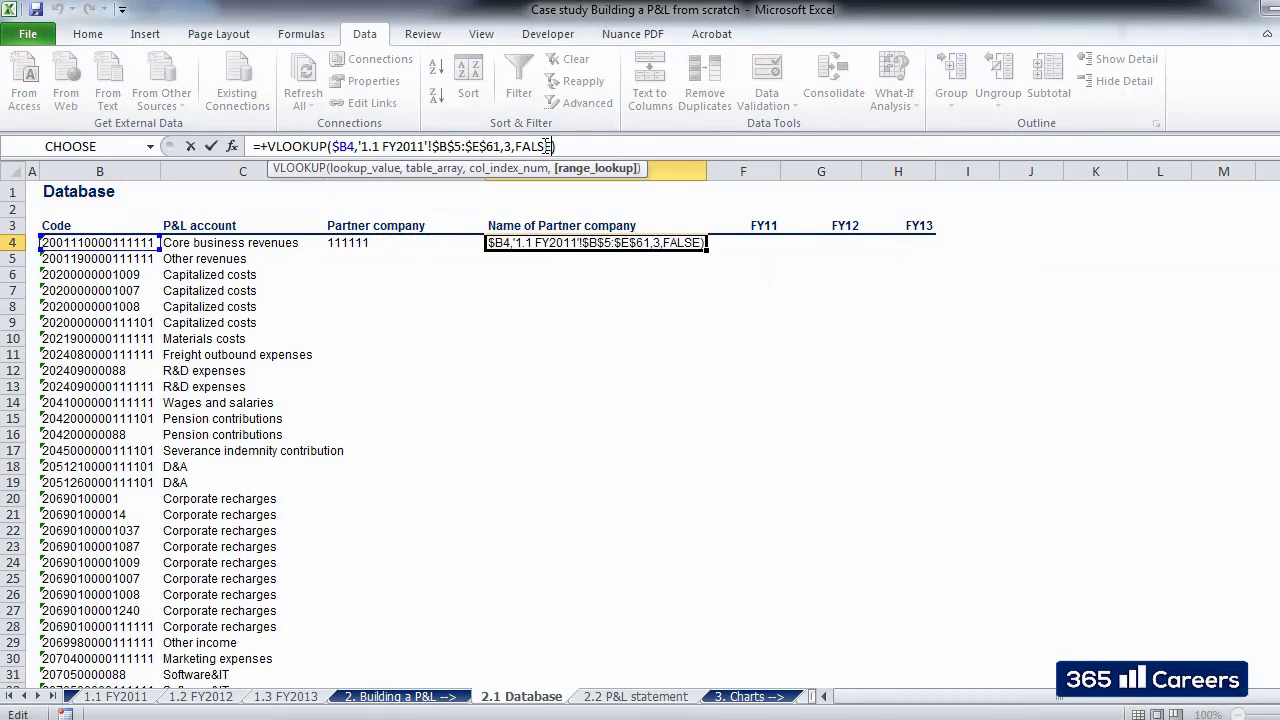
{"action": "key", "text": "Left"}
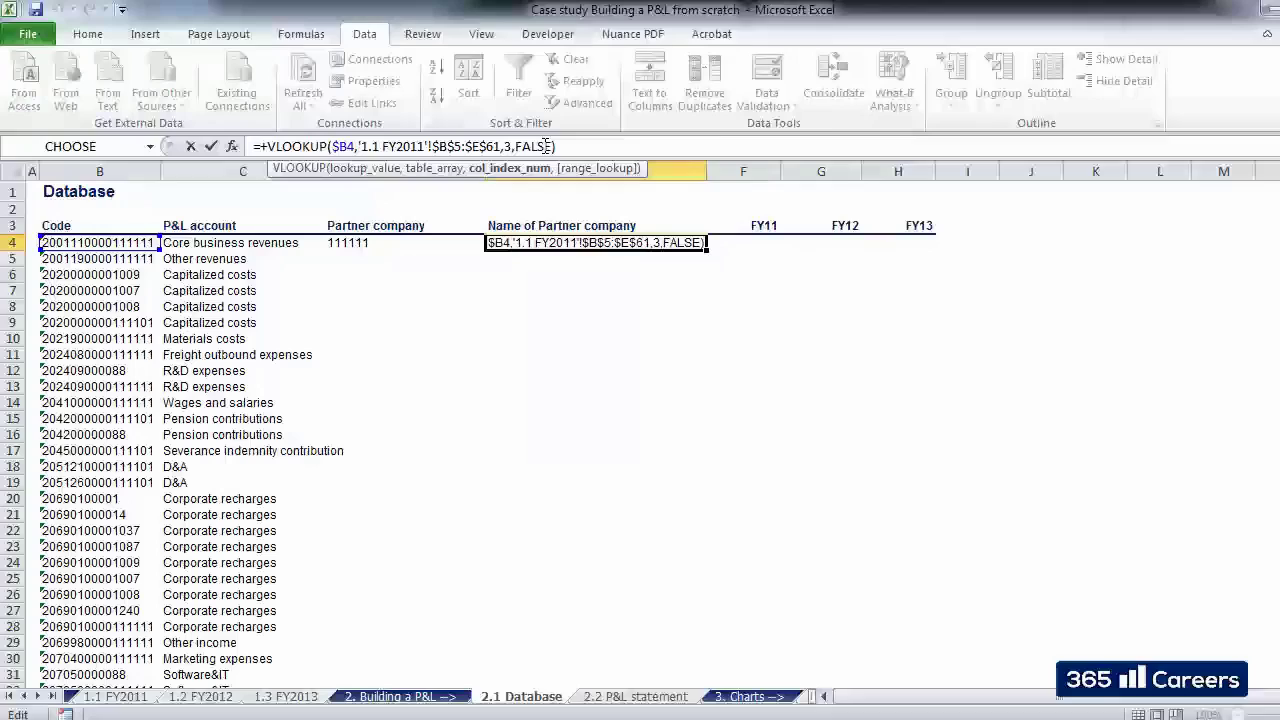
{"action": "key", "text": "BackSpace"}
{"action": "type", "text": "4"}
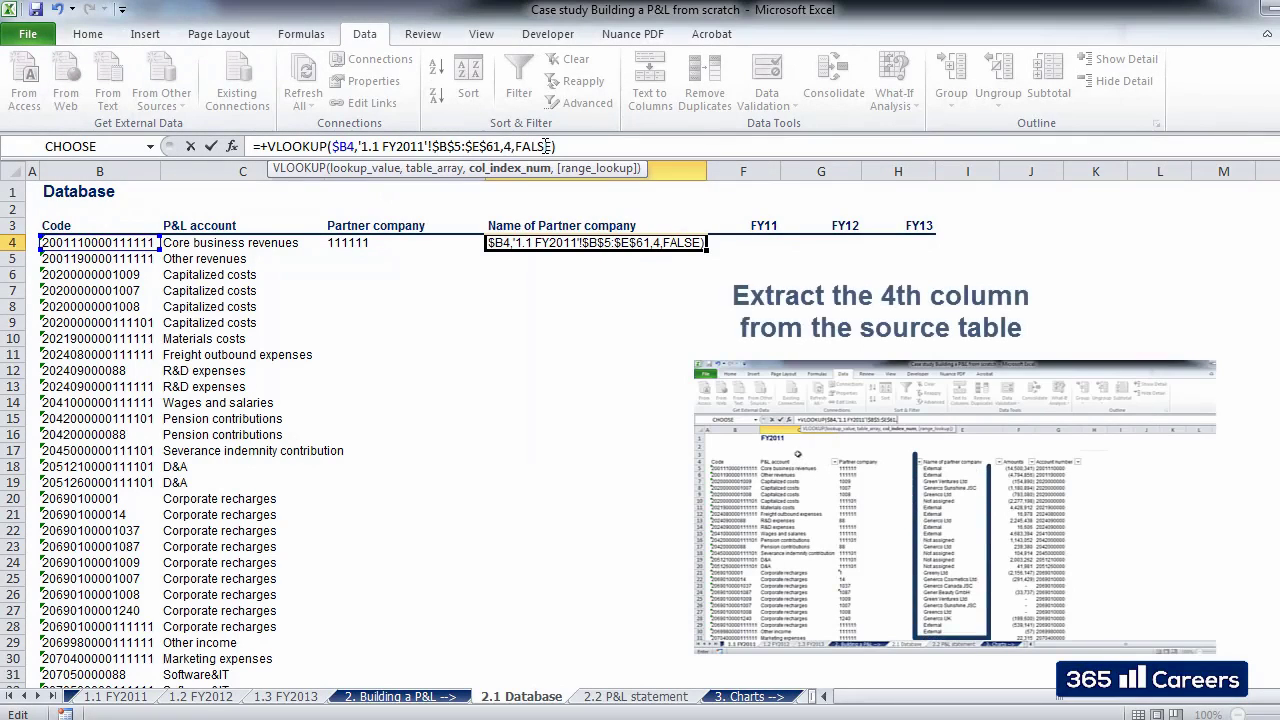
{"action": "key", "text": "ctrl+Return"}
Copy the D4:E4 formulas down the rest of both partner company columns, starting from row 5
{"action": "key", "text": "Left"}
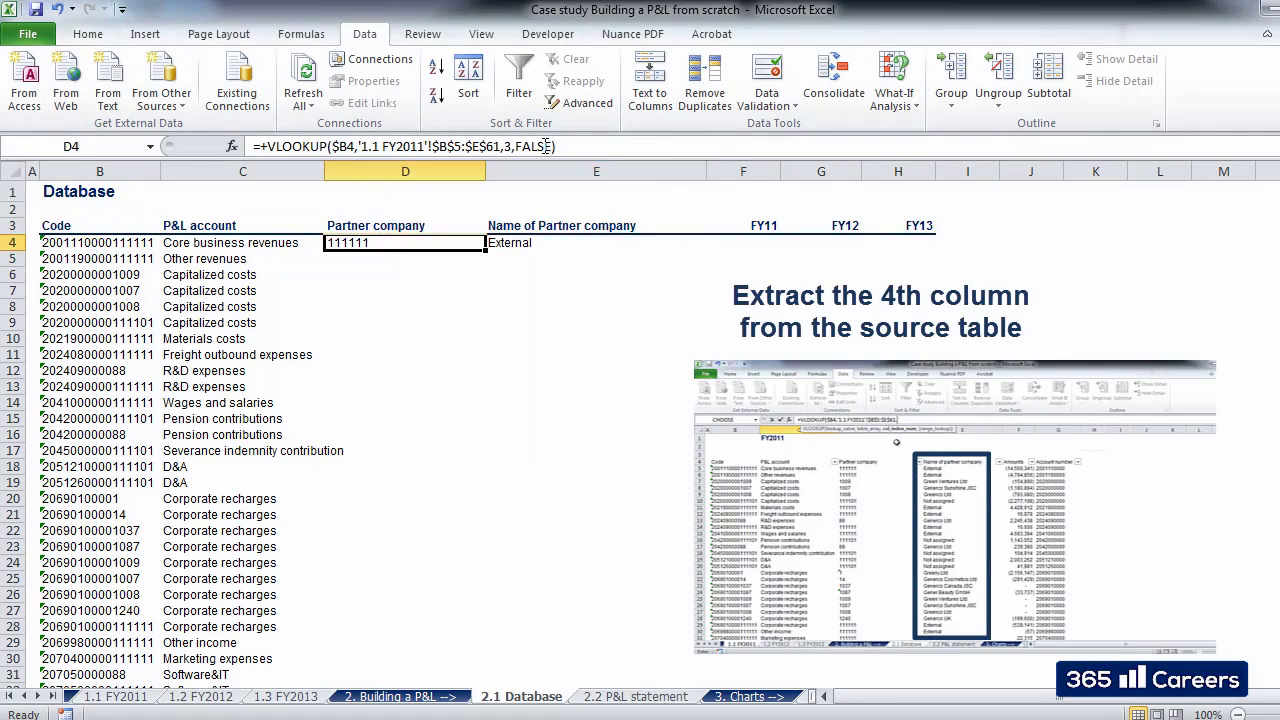
{"action": "key", "text": "shift+Right"}
{"action": "key", "text": "ctrl+c"}
{"action": "key", "text": "Down"}
{"action": "key", "text": "shift+Right"}
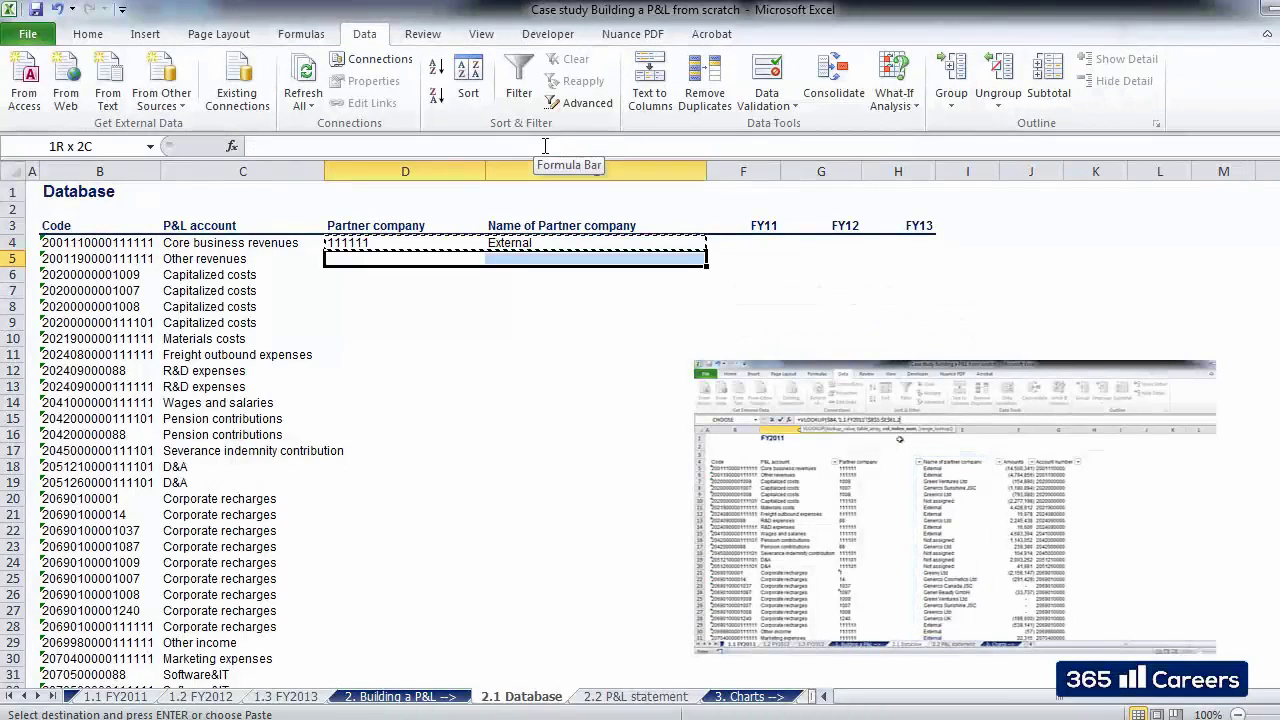
{"action": "key", "text": "ctrl+shift+Down"}
{"action": "key", "text": "ctrl+v"}
{"action": "key", "text": "Down"}
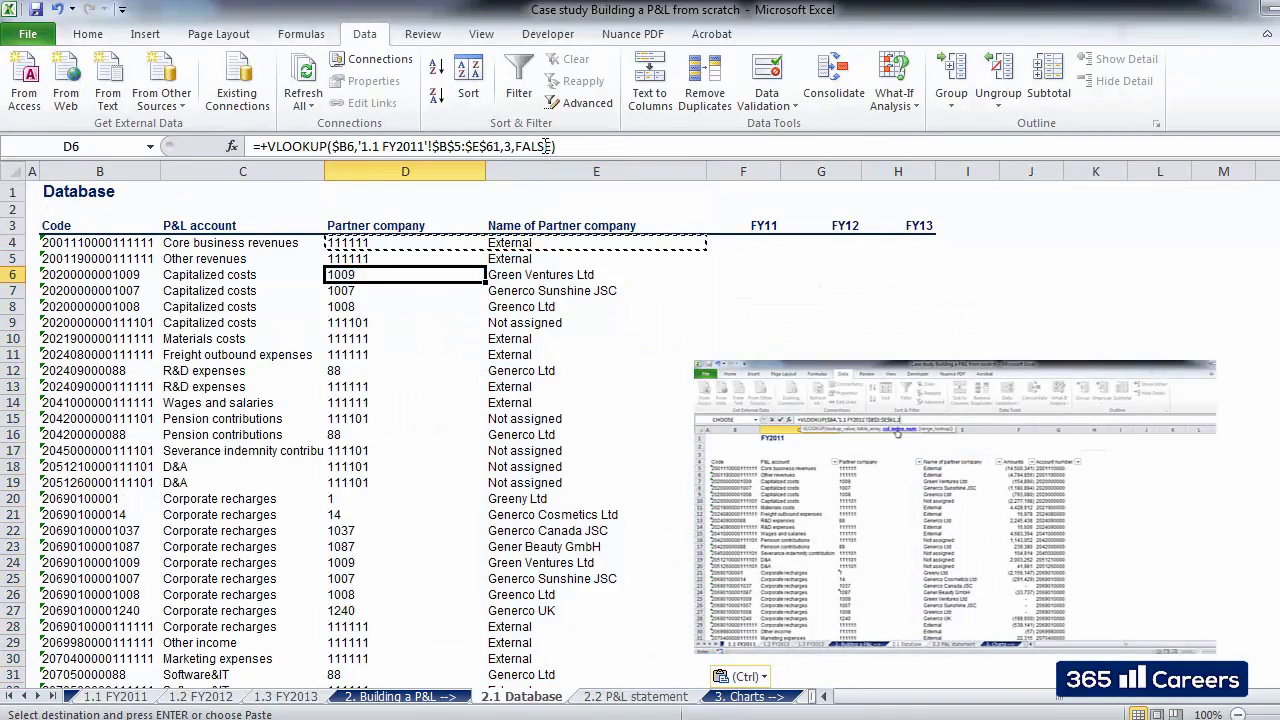
Check the lookup results in the partner company columns from the last rows up to the headers
{"action": "key", "text": "ctrl+Down"}
{"action": "key", "text": "Down"}
{"action": "key", "text": "Up"}
{"action": "key", "text": "Up"}
{"action": "key", "text": "Up"}
{"action": "key", "text": "Up"}
{"action": "key", "text": "Up"}
{"action": "key", "text": "Up"}
{"action": "key", "text": "Up"}
{"action": "key", "text": "Up"}
{"action": "key", "text": "Up"}
{"action": "key", "text": "Up"}
{"action": "key", "text": "Up"}
{"action": "key", "text": "Up"}
{"action": "key", "text": "Up"}
{"action": "key", "text": "Up"}
{"action": "key", "text": "Up"}
{"action": "key", "text": "Up"}
{"action": "key", "text": "Up"}
{"action": "key", "text": "Up"}
{"action": "key", "text": "Up"}
{"action": "key", "text": "Up"}
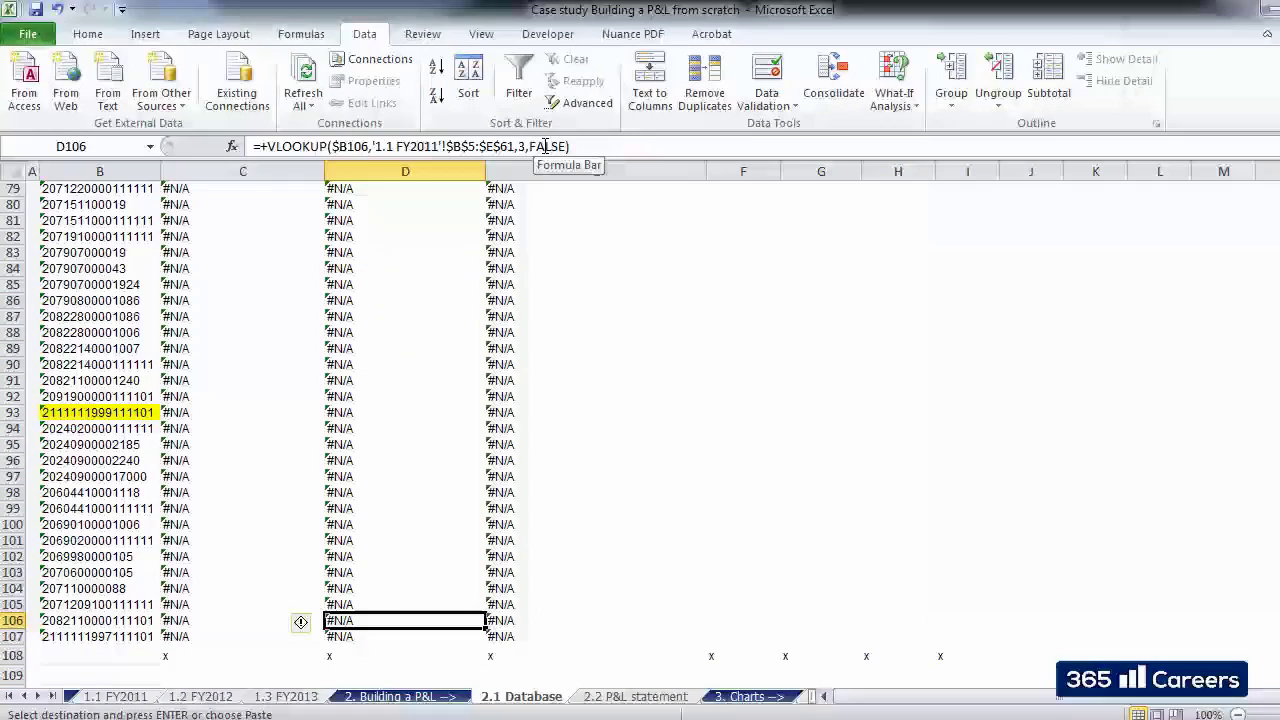
{"action": "key", "text": "Up"}
{"action": "key", "text": "Up"}
{"action": "key", "text": "Up"}
{"action": "key", "text": "Up"}
{"action": "key", "text": "Up"}
{"action": "key", "text": "Up"}
{"action": "key", "text": "Up"}
{"action": "key", "text": "Up"}
{"action": "key", "text": "Up"}
{"action": "key", "text": "Up"}
{"action": "key", "text": "Up"}
{"action": "key", "text": "Up"}
{"action": "key", "text": "Up"}
{"action": "key", "text": "Up"}
{"action": "key", "text": "Up"}
{"action": "key", "text": "Up"}
{"action": "key", "text": "Up"}
{"action": "key", "text": "Up"}
{"action": "key", "text": "Up"}
{"action": "key", "text": "Up"}
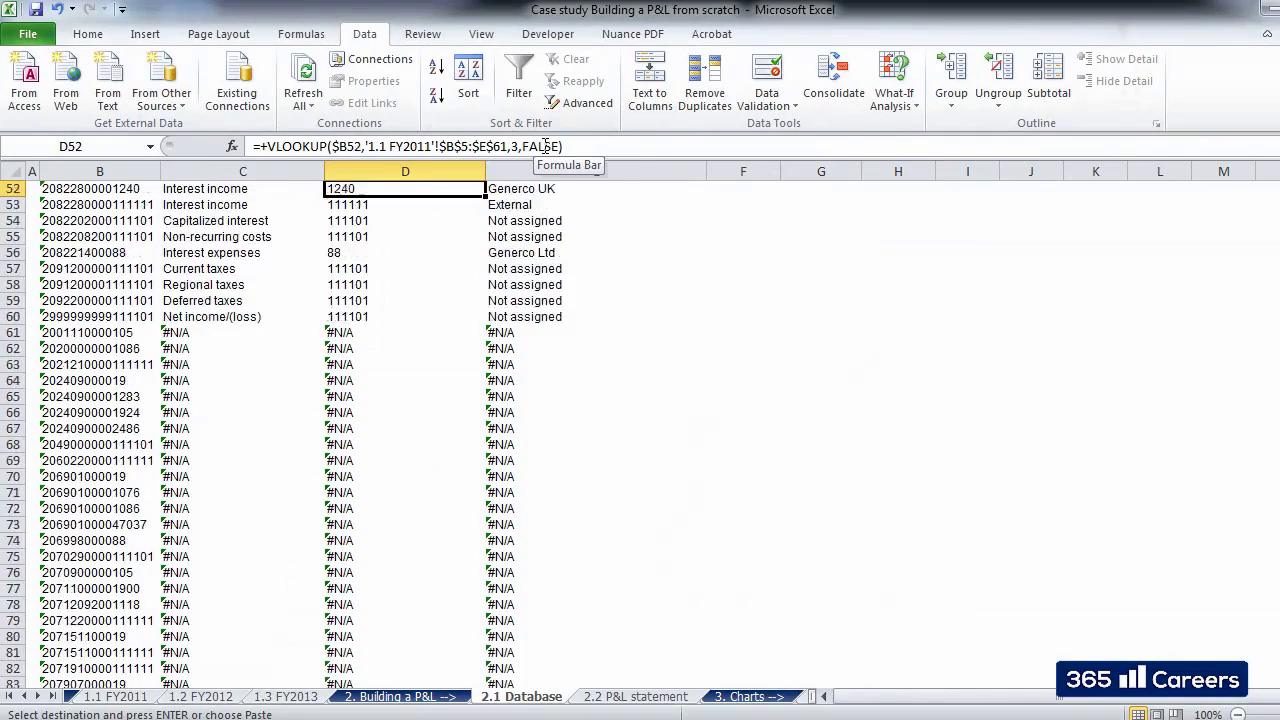
{"action": "key", "text": "Up"}
{"action": "key", "text": "Up"}
{"action": "key", "text": "Up"}
{"action": "key", "text": "Up"}
{"action": "key", "text": "Up"}
{"action": "key", "text": "Up"}
{"action": "key", "text": "Up"}
{"action": "key", "text": "Up"}
{"action": "key", "text": "Up"}
{"action": "key", "text": "Up"}
{"action": "key", "text": "Up"}
{"action": "key", "text": "Up"}
{"action": "key", "text": "Up"}
{"action": "key", "text": "Up"}
{"action": "key", "text": "Up"}
{"action": "key", "text": "Up"}
{"action": "key", "text": "Up"}
{"action": "key", "text": "Up"}
{"action": "key", "text": "Up"}
{"action": "key", "text": "Up"}
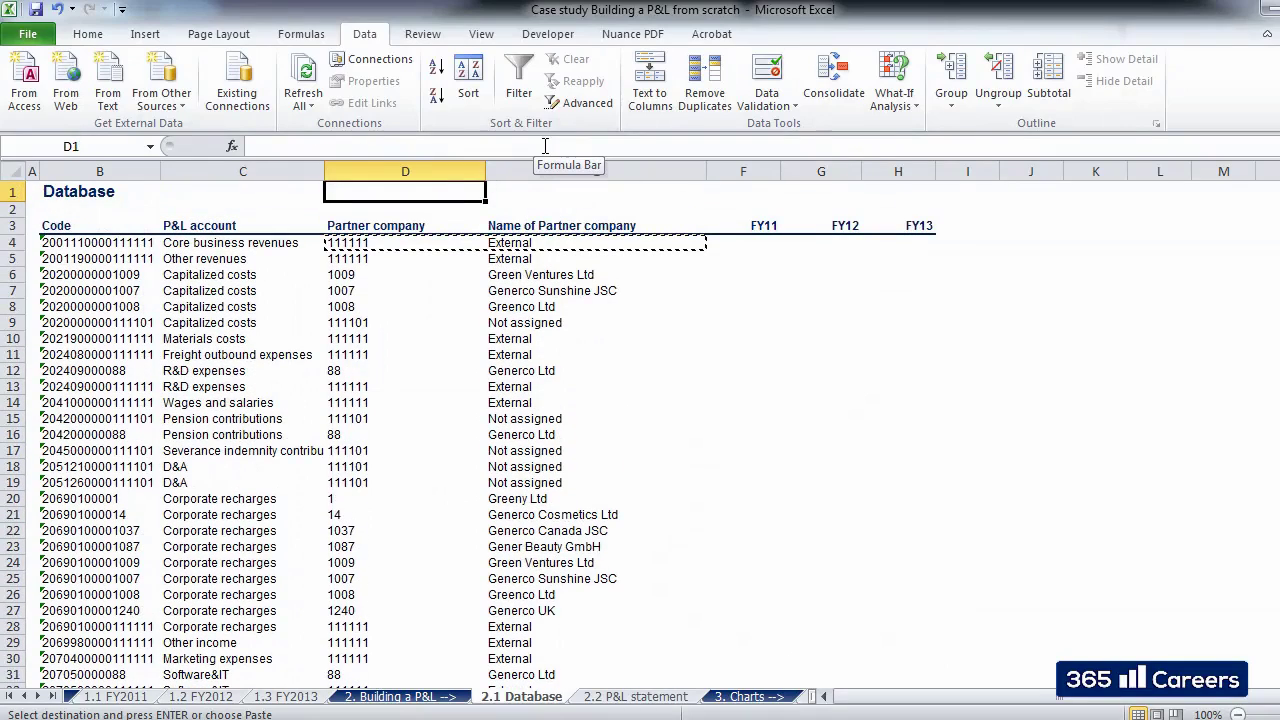
{"action": "key", "text": "Escape"}
Check the lookup results down the P&L account column for the first code that is missing from the FY2011 sheet
{"action": "key", "text": "Right"}
{"action": "key", "text": "Right"}
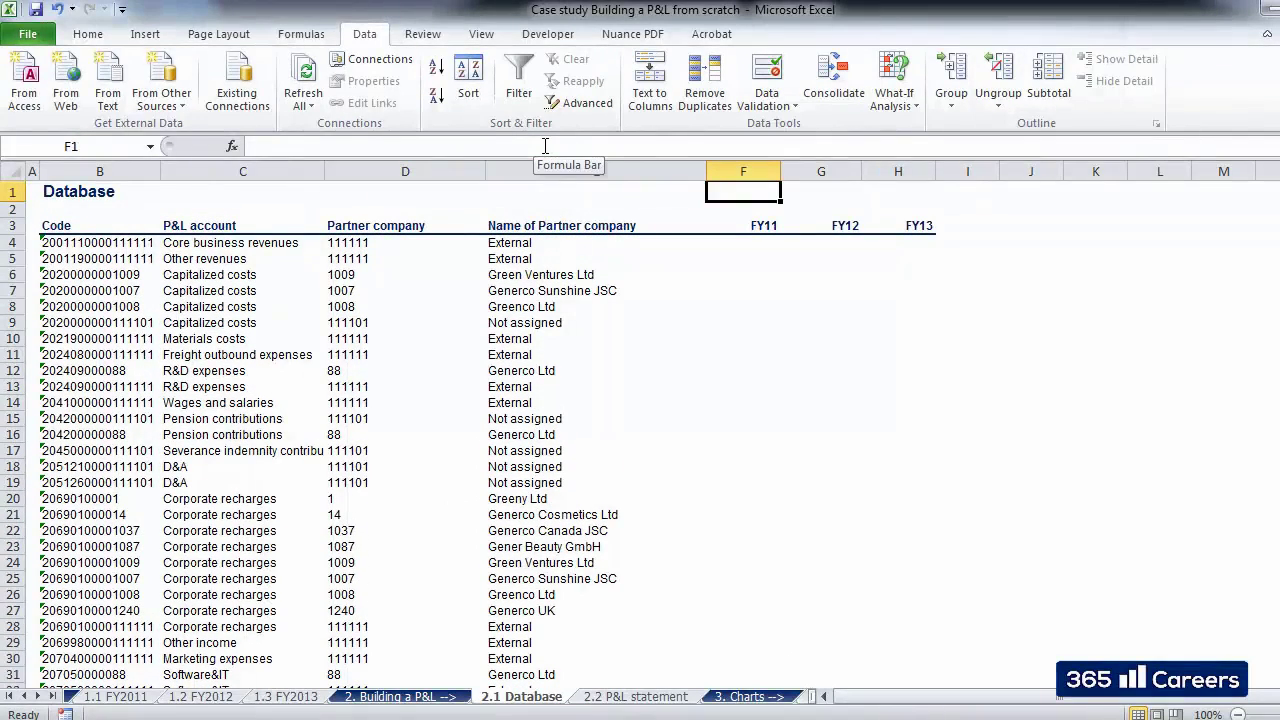
{"action": "key", "text": "Left"}
{"action": "key", "text": "Left"}
{"action": "key", "text": "Left"}
{"action": "key", "text": "Left"}
{"action": "key", "text": "Right"}
{"action": "key", "text": "Down"}
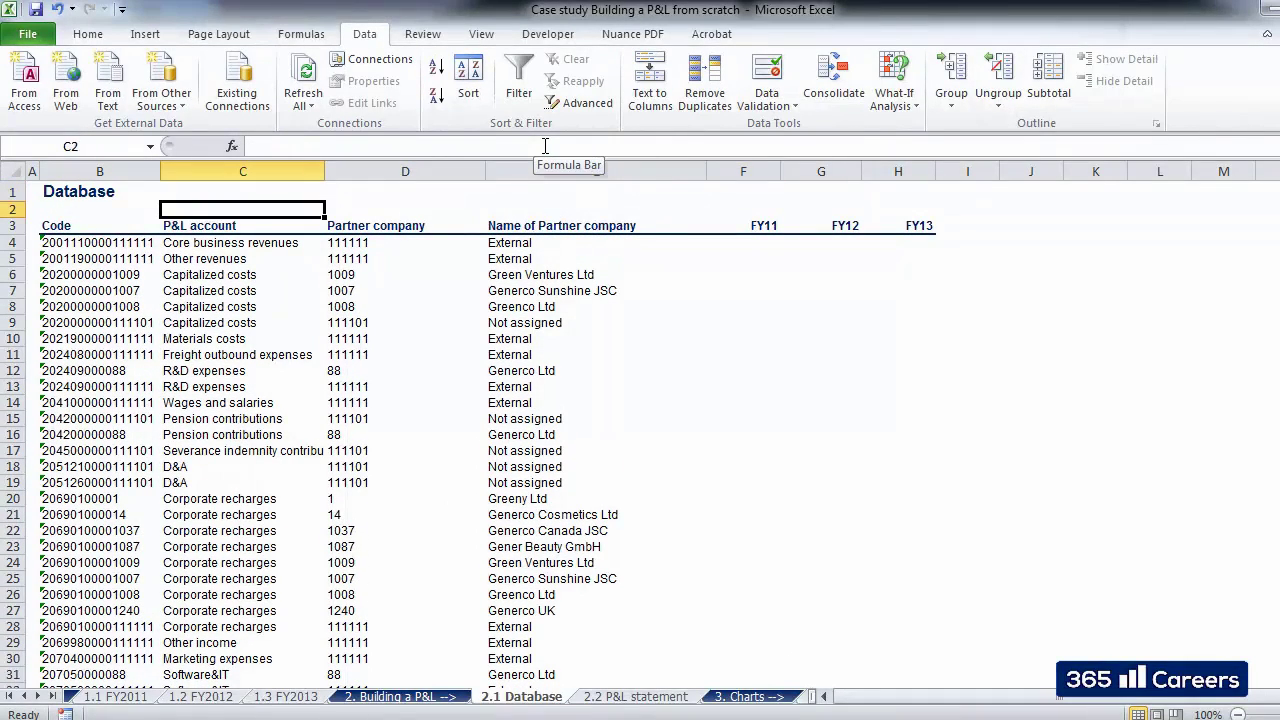
{"action": "key", "text": "Down"}
{"action": "key", "text": "Down"}
{"action": "key", "text": "Down"}
{"action": "key", "text": "Down"}
{"action": "key", "text": "Down"}
{"action": "key", "text": "Down"}
{"action": "key", "text": "Down"}
{"action": "key", "text": "Down"}
{"action": "key", "text": "Down"}
{"action": "key", "text": "Down"}
{"action": "key", "text": "Down"}
{"action": "key", "text": "Down"}
{"action": "key", "text": "Down"}
{"action": "key", "text": "Down"}
{"action": "key", "text": "Down"}
{"action": "key", "text": "Down"}
{"action": "key", "text": "Down"}
{"action": "key", "text": "Down"}
{"action": "key", "text": "Down"}
{"action": "key", "text": "Down"}
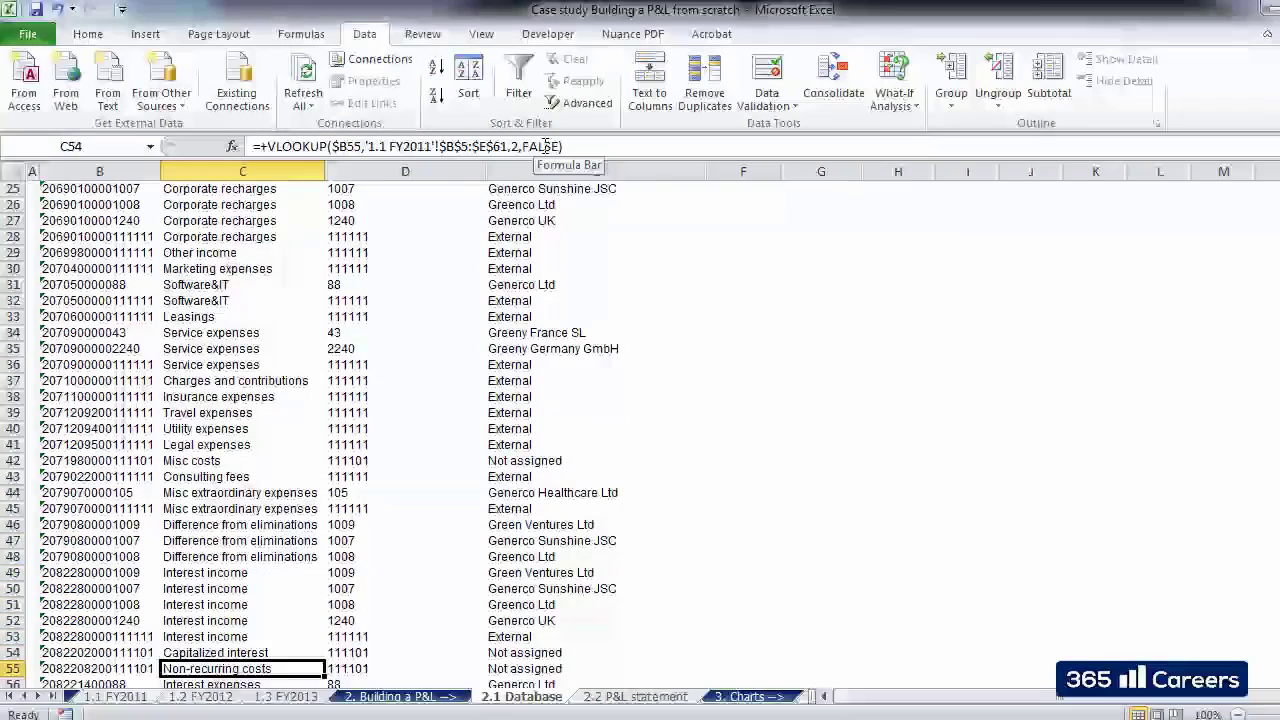
{"action": "key", "text": "Down"}
{"action": "key", "text": "Down"}
{"action": "key", "text": "Down"}
{"action": "key", "text": "Down"}
{"action": "key", "text": "Down"}
{"action": "key", "text": "Down"}
{"action": "key", "text": "Down"}
{"action": "key", "text": "Down"}
{"action": "key", "text": "Down"}
{"action": "key", "text": "Down"}
{"action": "key", "text": "Down"}
{"action": "key", "text": "Down"}
{"action": "key", "text": "Down"}
{"action": "key", "text": "Down"}
{"action": "key", "text": "Down"}
{"action": "key", "text": "Down"}
{"action": "key", "text": "Down"}
{"action": "key", "text": "Down"}
{"action": "key", "text": "Down"}
{"action": "key", "text": "Down"}
{"action": "key", "text": "Up"}
{"action": "key", "text": "Up"}
{"action": "key", "text": "Up"}
{"action": "key", "text": "Up"}
{"action": "key", "text": "Up"}
{"action": "key", "text": "Up"}
{"action": "key", "text": "Up"}
{"action": "key", "text": "Up"}
{"action": "key", "text": "Up"}
{"action": "key", "text": "Up"}
{"action": "key", "text": "Up"}
{"action": "key", "text": "Up"}
{"action": "key", "text": "Up"}
{"action": "key", "text": "Up"}
{"action": "key", "text": "Up"}
{"action": "key", "text": "Up"}
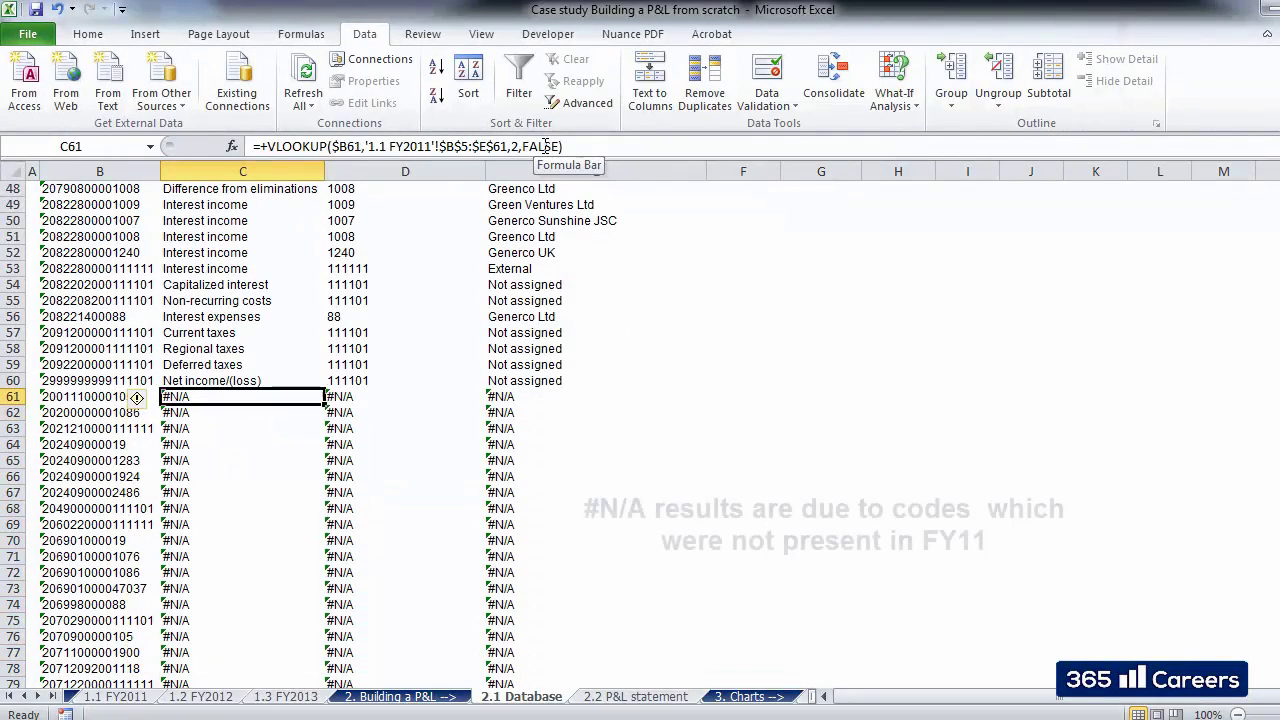
Begin a new VLOOKUP formula in C61 with $B61 as the lookup value, keeping its column fixed
{"action": "type", "text": "="}
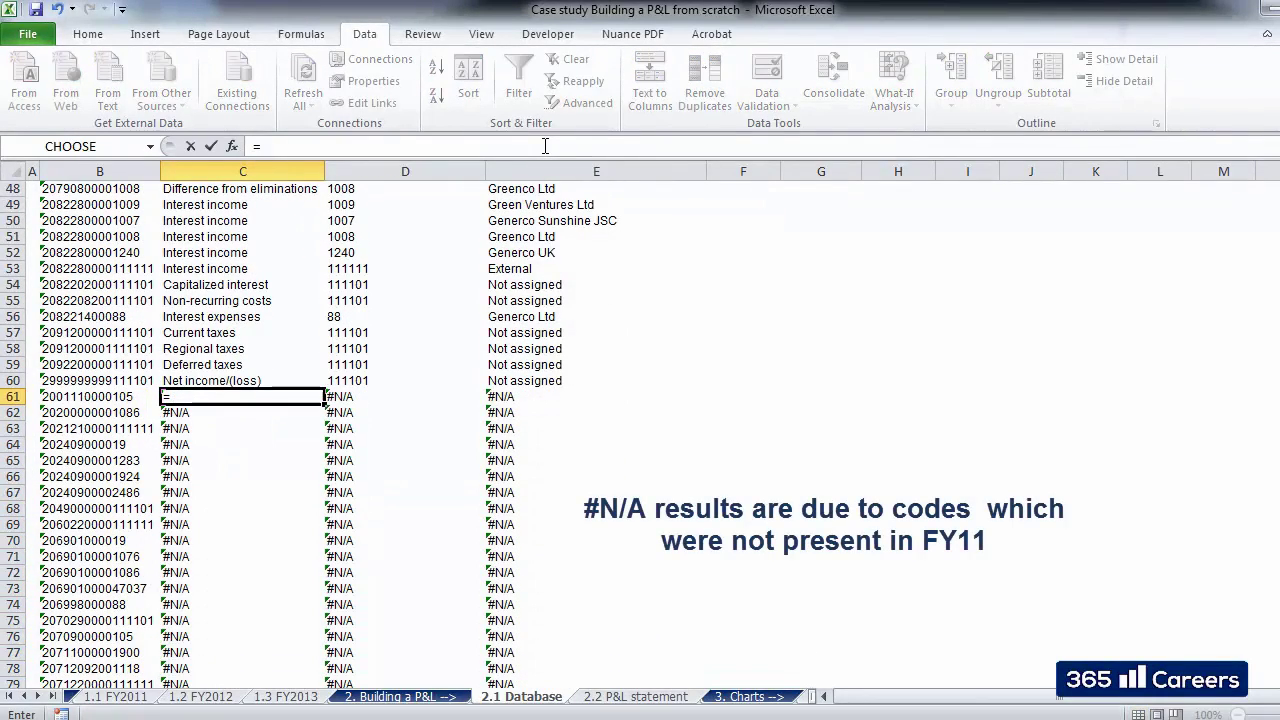
{"action": "type", "text": "VLOOKU"}
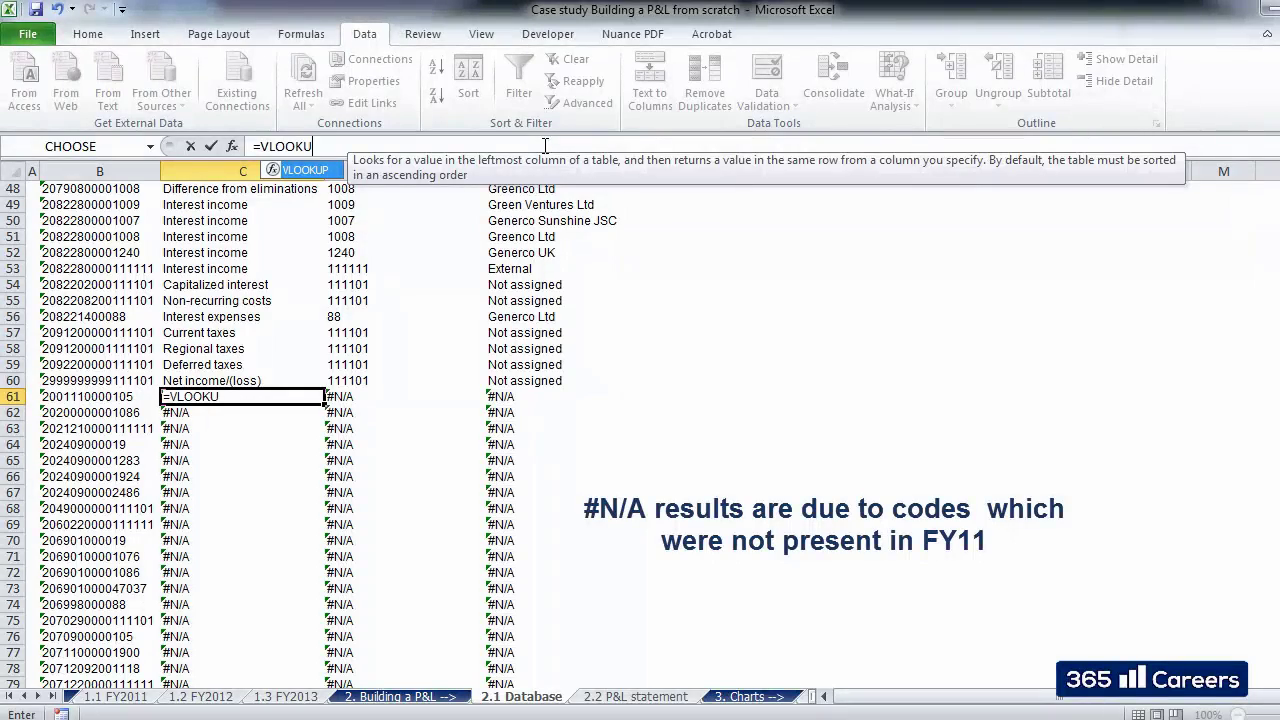
{"action": "type", "text": "P("}
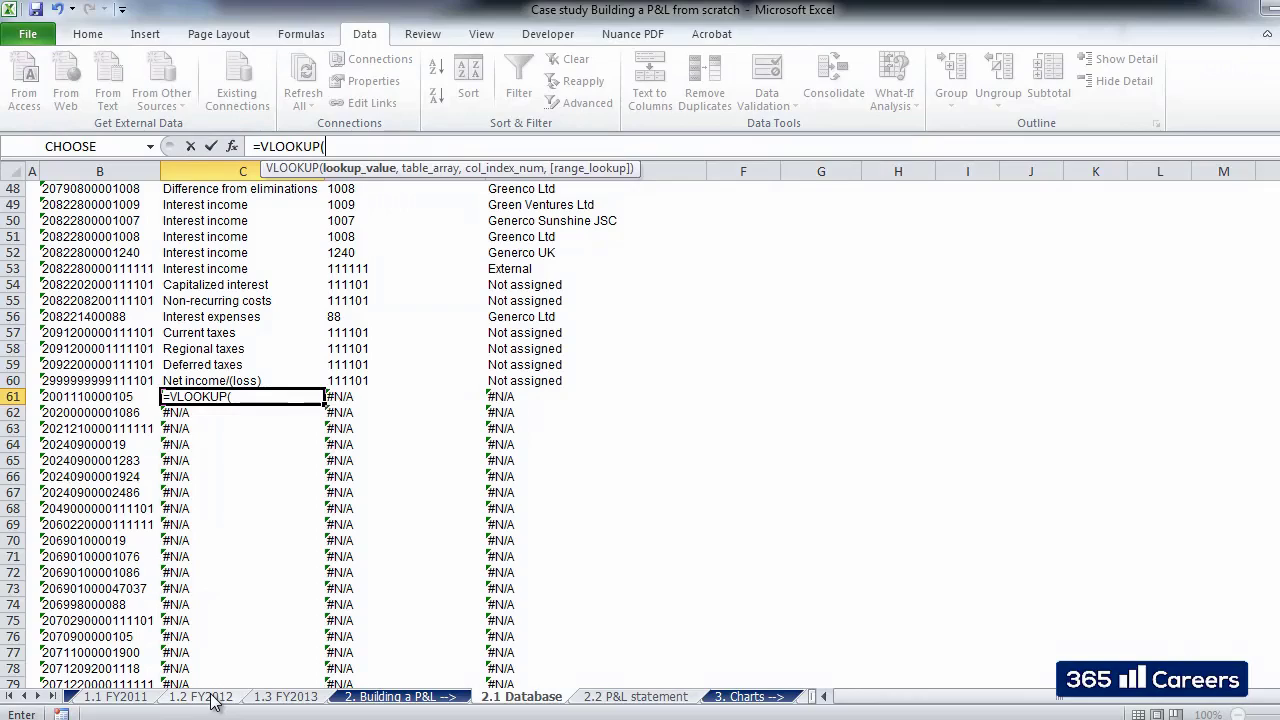
{"action": "left_click", "coordinate": [80, 396]}
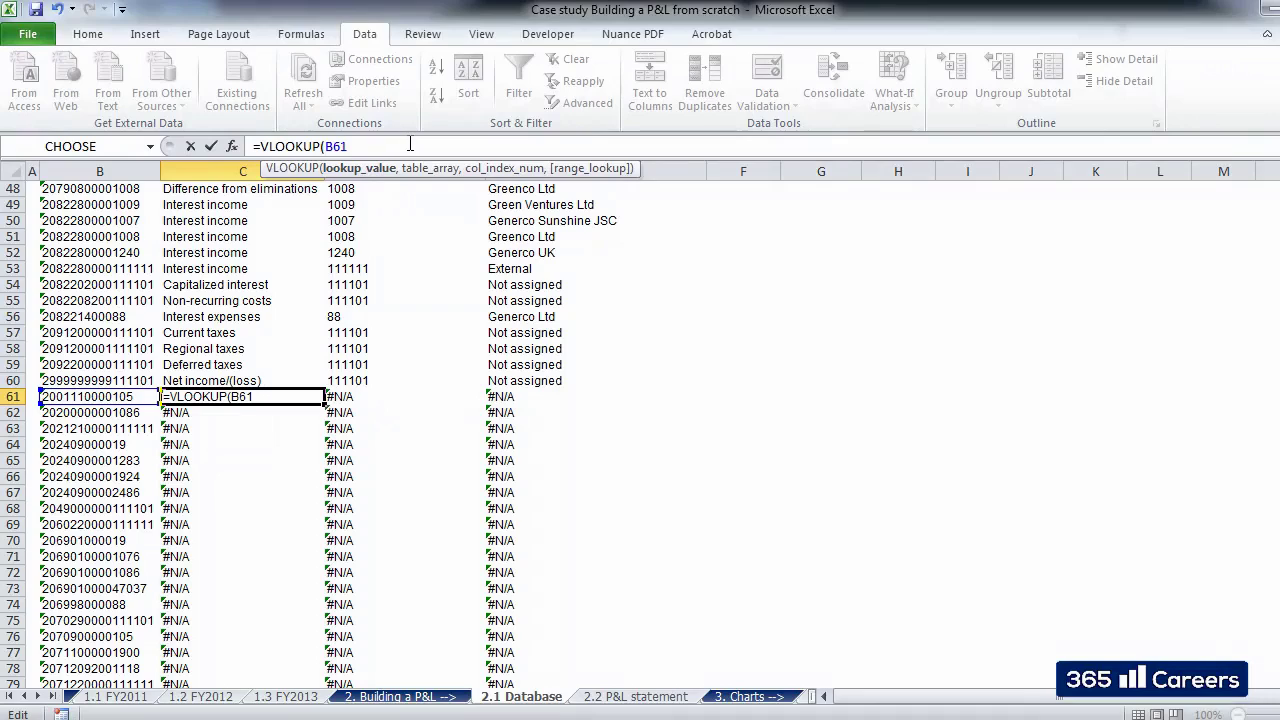
{"action": "type", "text": ","}
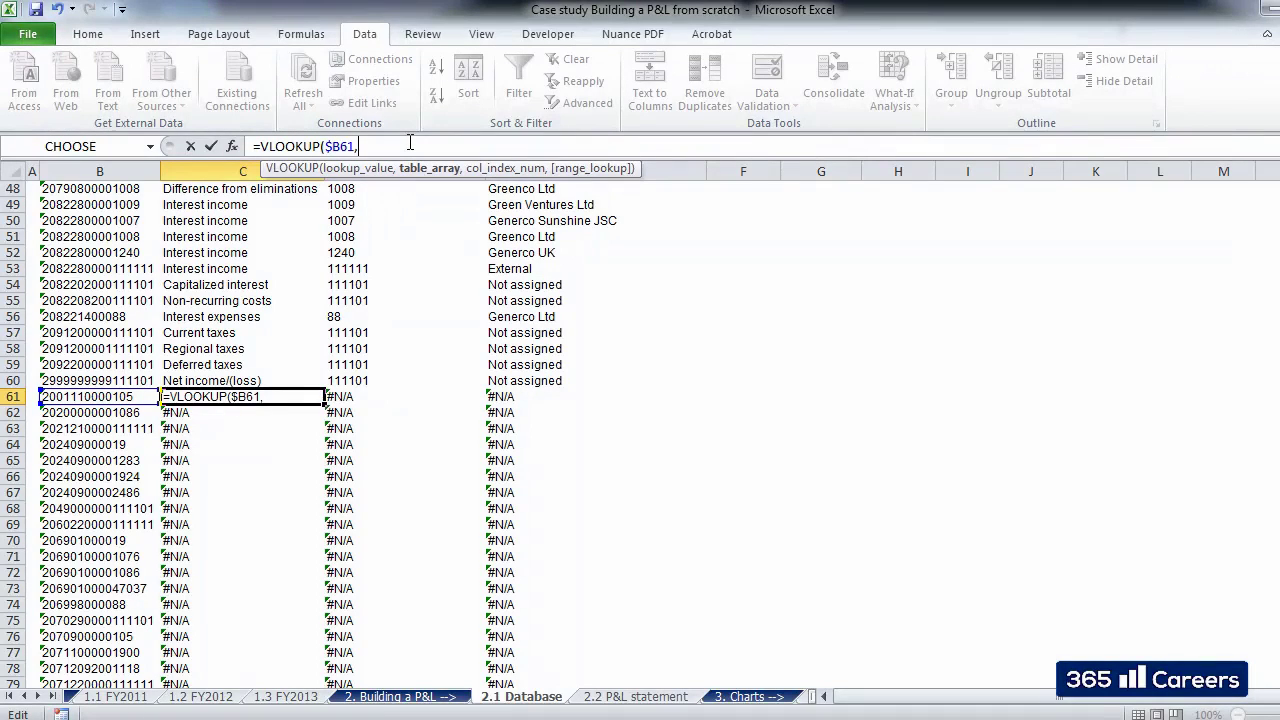
Set the table array of the C61 VLOOKUP to the absolute range $B$5:$E$86 on the 1.2 FY2012 sheet
{"action": "key", "text": "ctrl+Page_Up"}
{"action": "key", "text": "ctrl+Page_Up"}
{"action": "key", "text": "ctrl+Page_Up"}
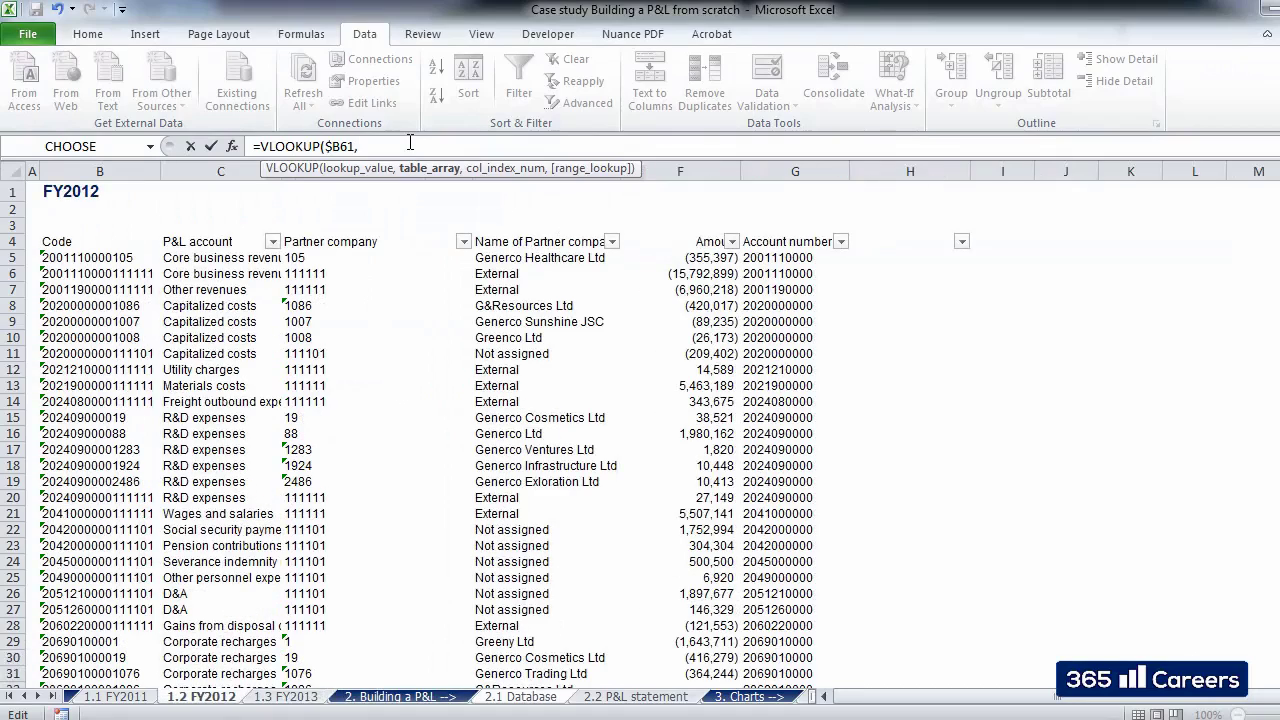
{"action": "left_click_drag", "start_coordinate": [48, 252], "coordinate": [600, 373]}
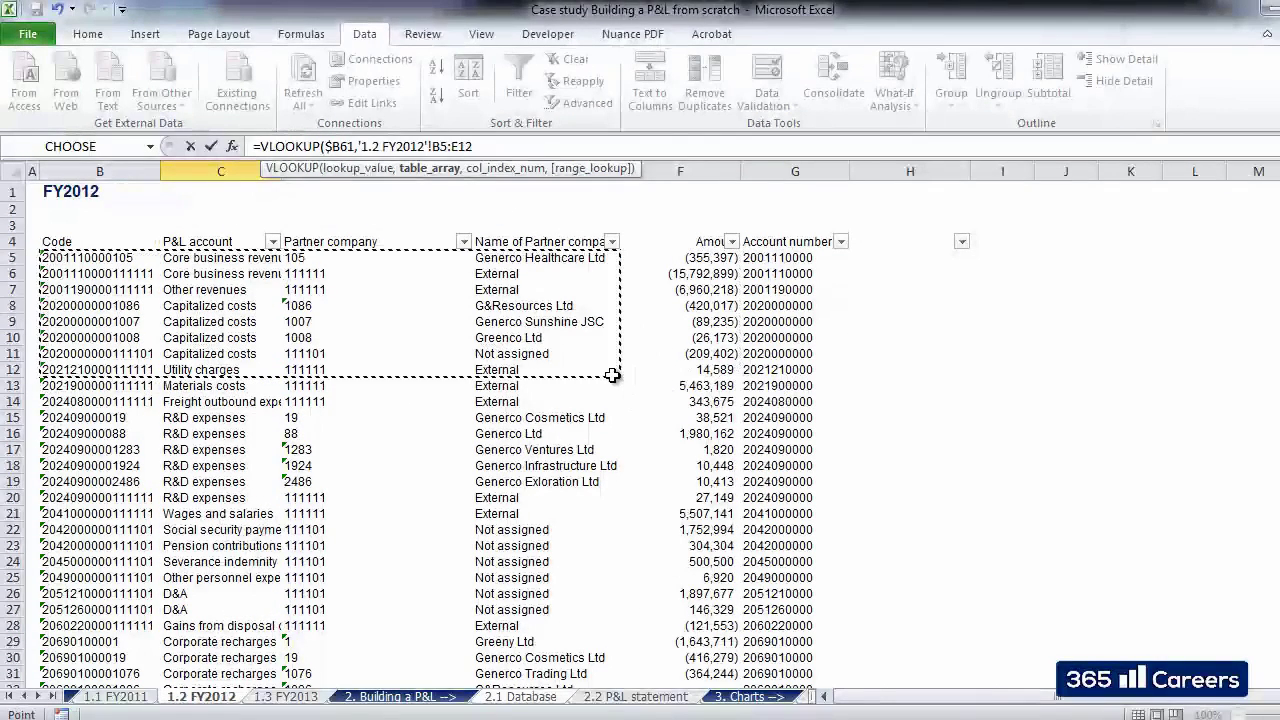
{"action": "key", "text": "ctrl+shift+Down"}
{"action": "key", "text": "F4"}
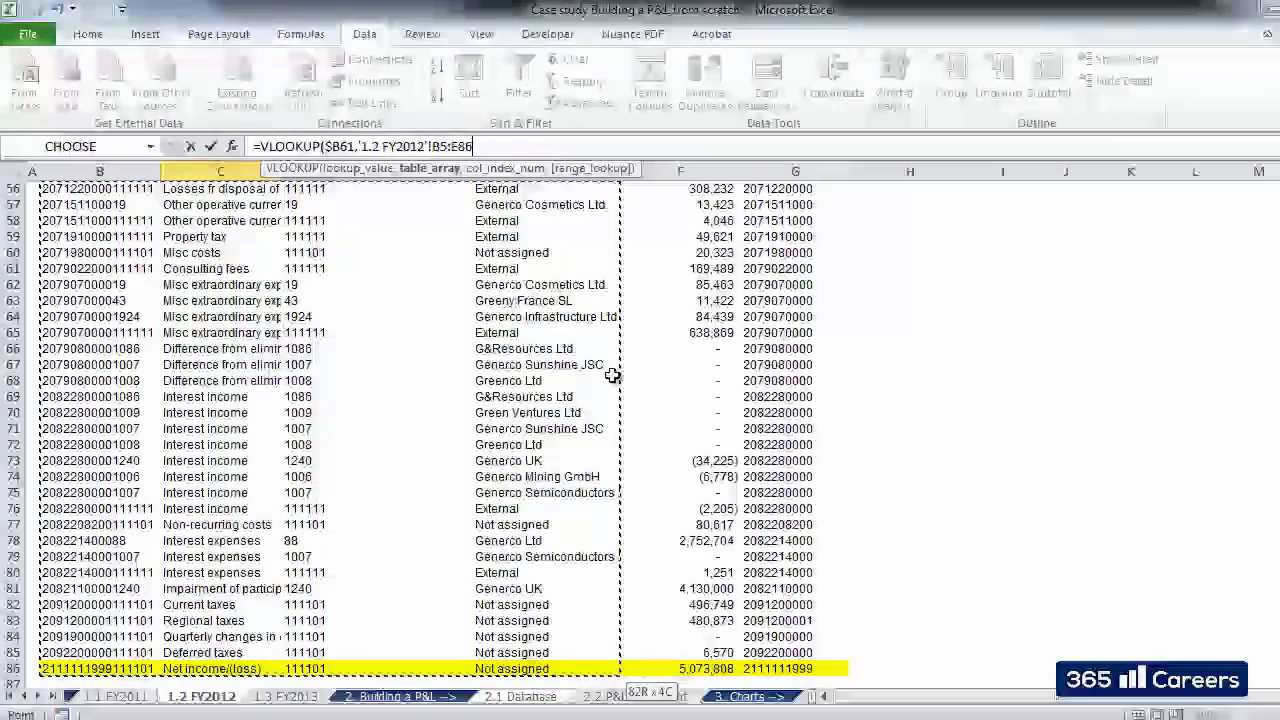
{"action": "type", "text": ","}
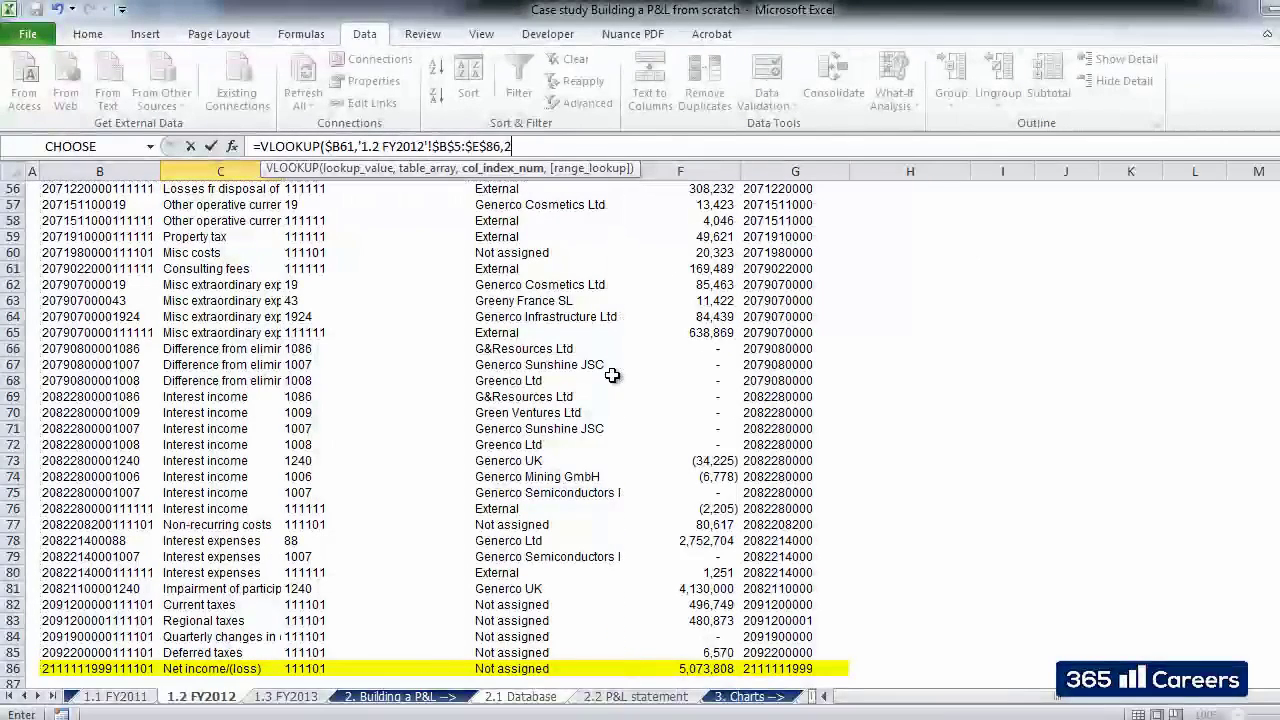
Complete the C61 VLOOKUP with column index 2 and FALSE for an exact match
{"action": "type", "text": "2,"}
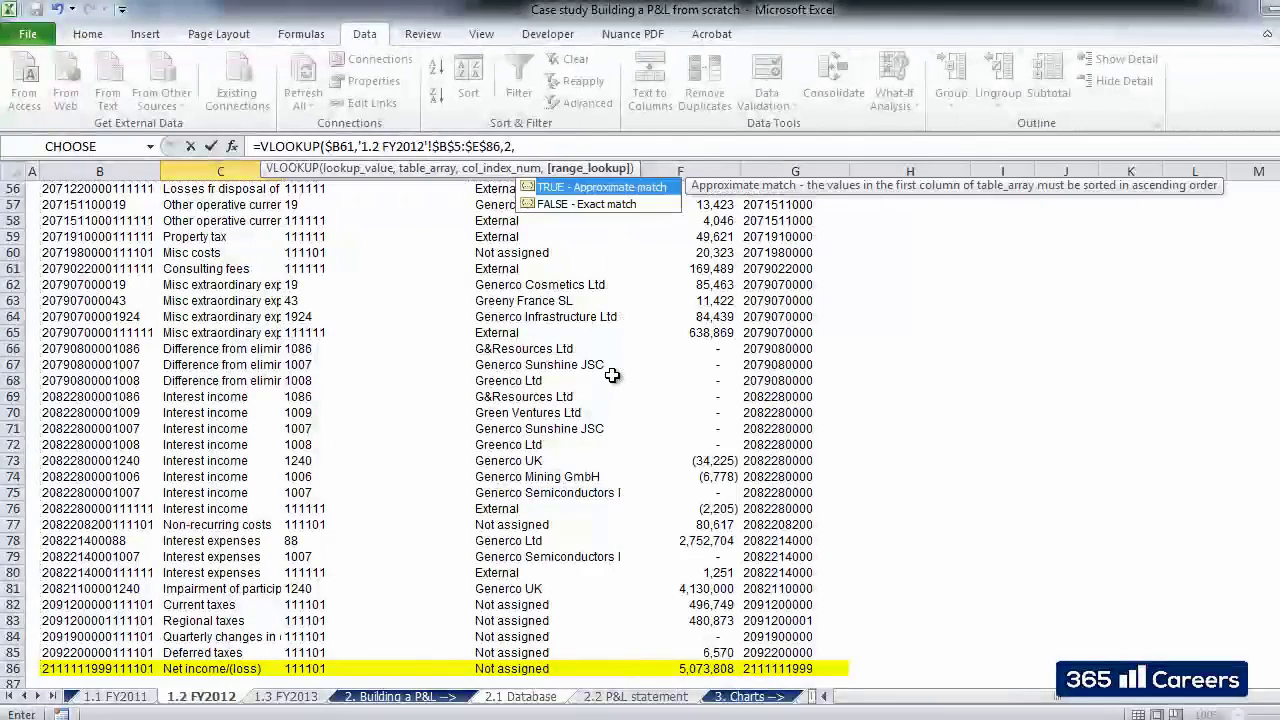
{"action": "type", "text": "fa"}
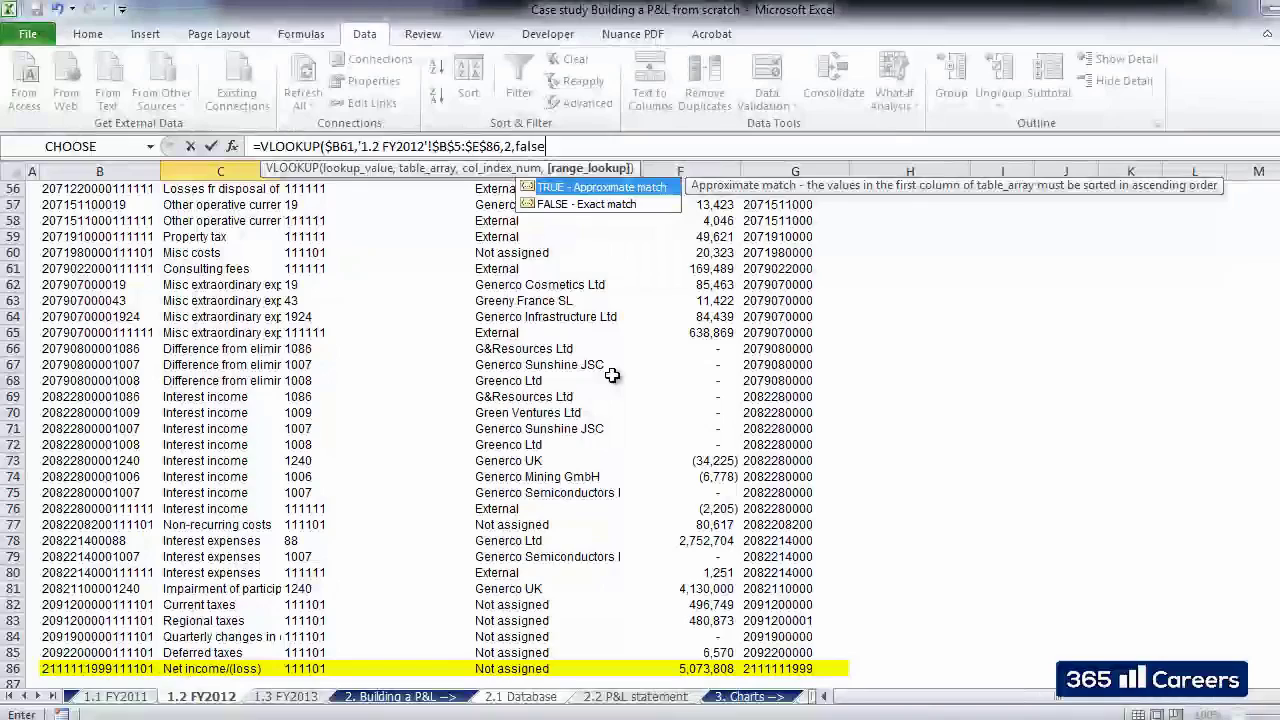
{"action": "type", "text": "lse"}
{"action": "key", "text": "Return"}
Copy the C61 formula into D61 under Partner company and change its column index to 3
{"action": "key", "text": "Up"}
{"action": "key", "text": "ctrl+c"}
{"action": "key", "text": "Right"}
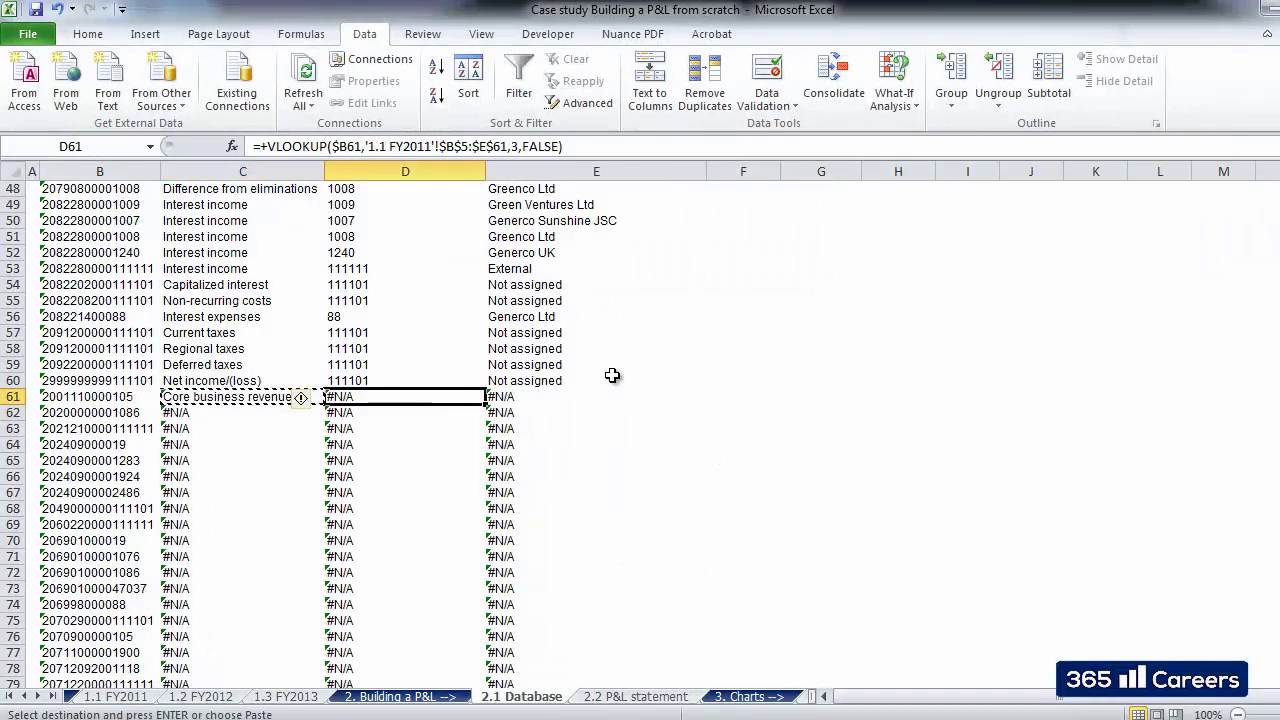
{"action": "key", "text": "ctrl+v"}
{"action": "key", "text": "F2"}
{"action": "key", "text": "Left"}
{"action": "key", "text": "Left"}
{"action": "key", "text": "Left"}
{"action": "key", "text": "Left"}
{"action": "key", "text": "Left"}
{"action": "key", "text": "Left"}
{"action": "key", "text": "Left"}
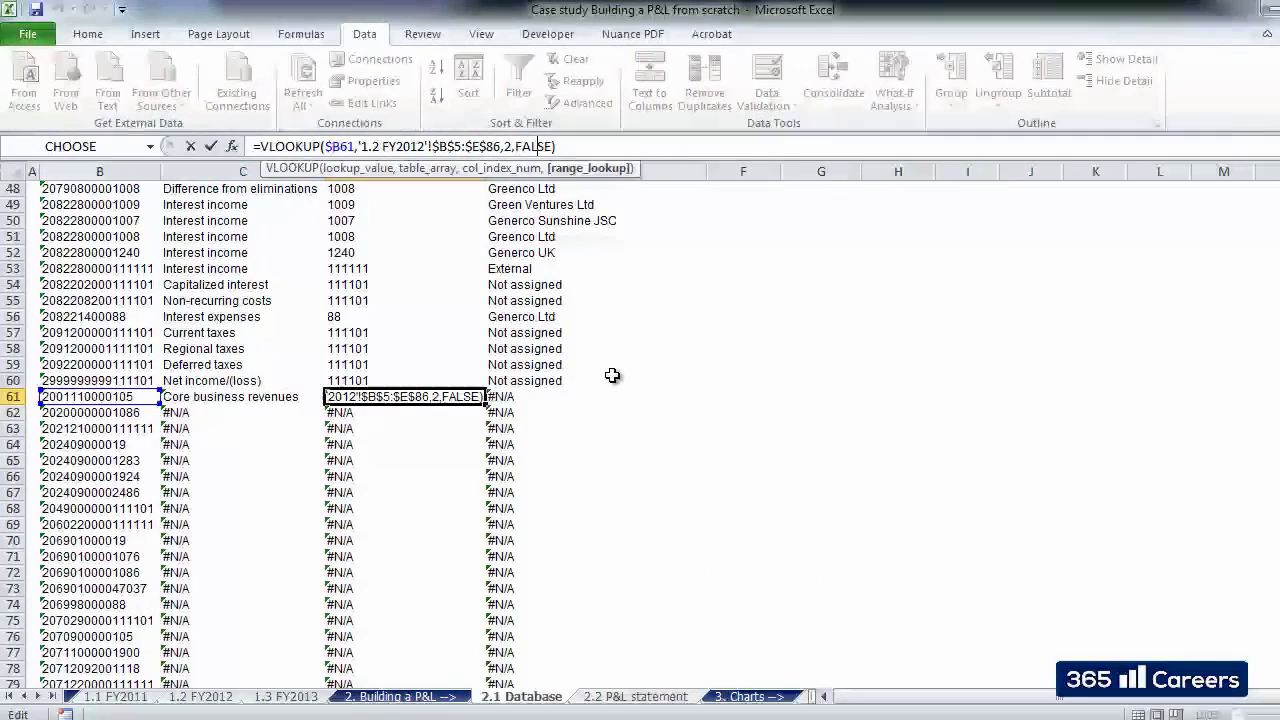
{"action": "key", "text": "BackSpace"}
{"action": "type", "text": "3"}
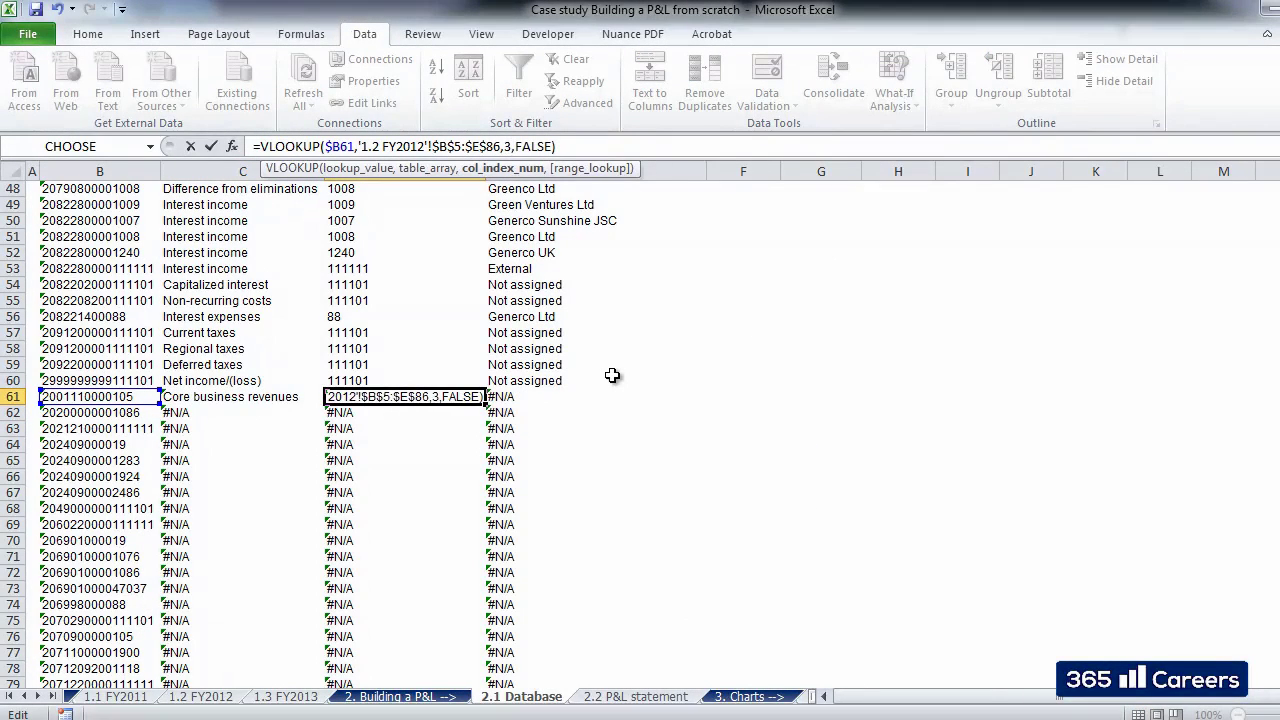
{"action": "key", "text": "Return"}
Copy the D61 formula into E61 under Name of Partner company and change its column index to 4
{"action": "key", "text": "Up"}
{"action": "key", "text": "ctrl+c"}
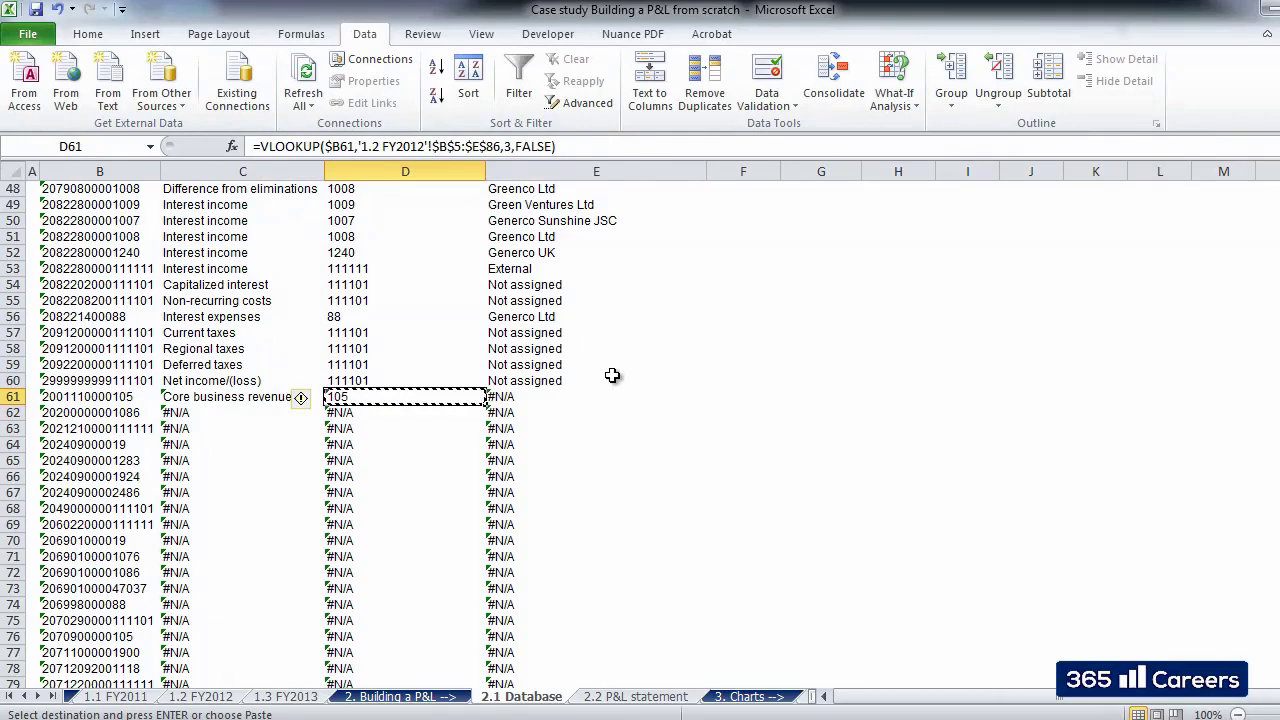
{"action": "key", "text": "Right"}
{"action": "key", "text": "ctrl+v"}
{"action": "key", "text": "F2"}
{"action": "key", "text": "Left"}
{"action": "key", "text": "Left"}
{"action": "key", "text": "Left"}
{"action": "key", "text": "Left"}
{"action": "key", "text": "Left"}
{"action": "key", "text": "Left"}
{"action": "key", "text": "Left"}
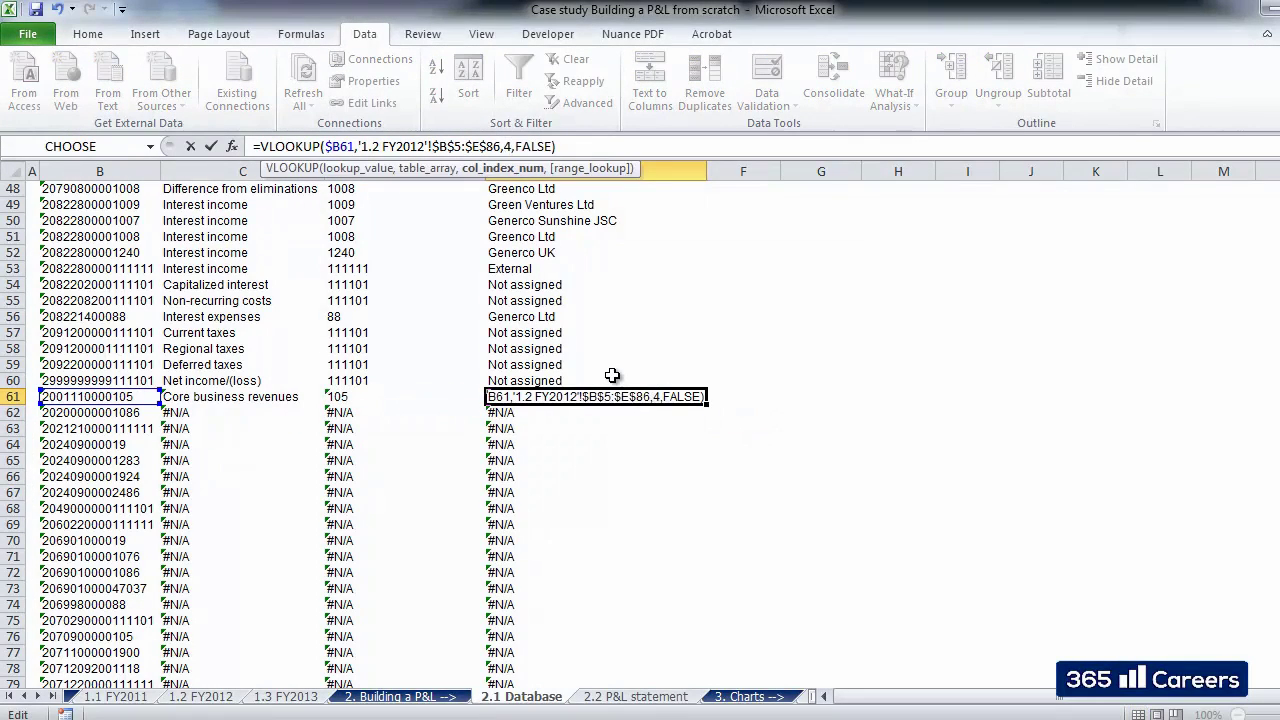
{"action": "type", "text": "4"}
{"action": "key", "text": "Return"}
{"action": "key", "text": "Up"}
{"action": "key", "text": "Left"}
{"action": "key", "text": "Left"}
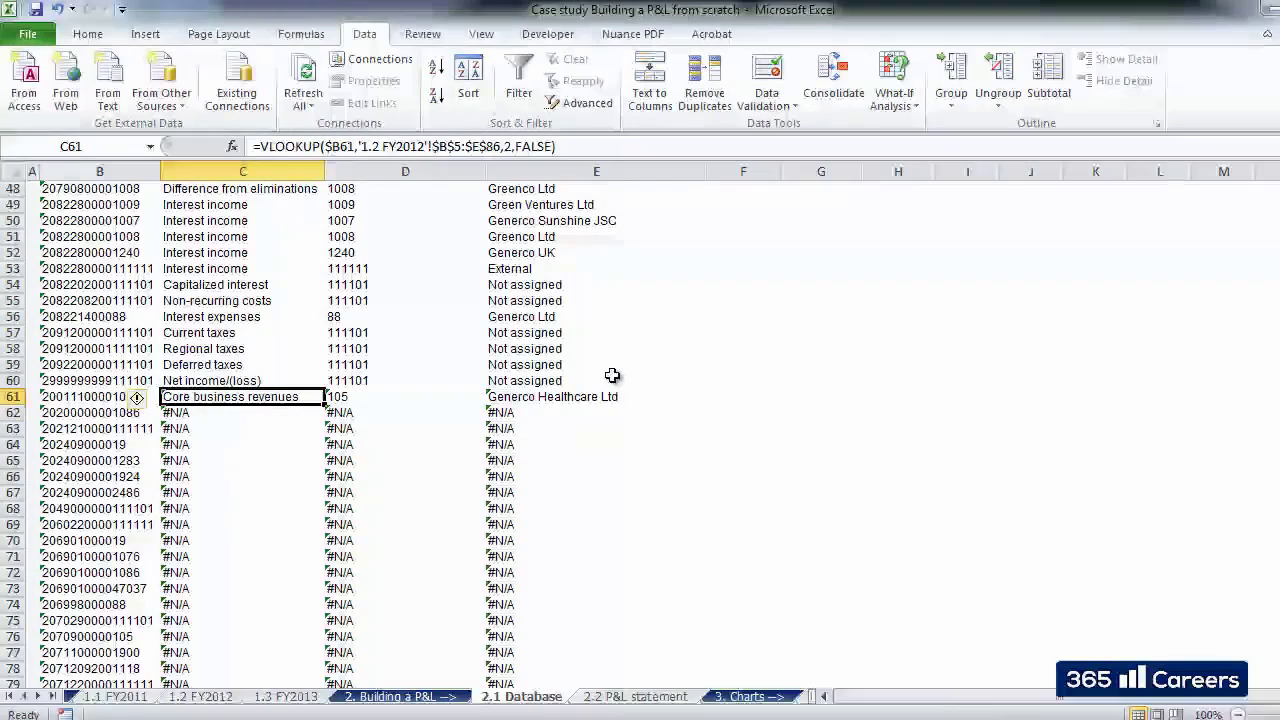
{"action": "key", "text": "shift+Right"}
{"action": "key", "text": "shift+Right"}
{"action": "key", "text": "ctrl+c"}
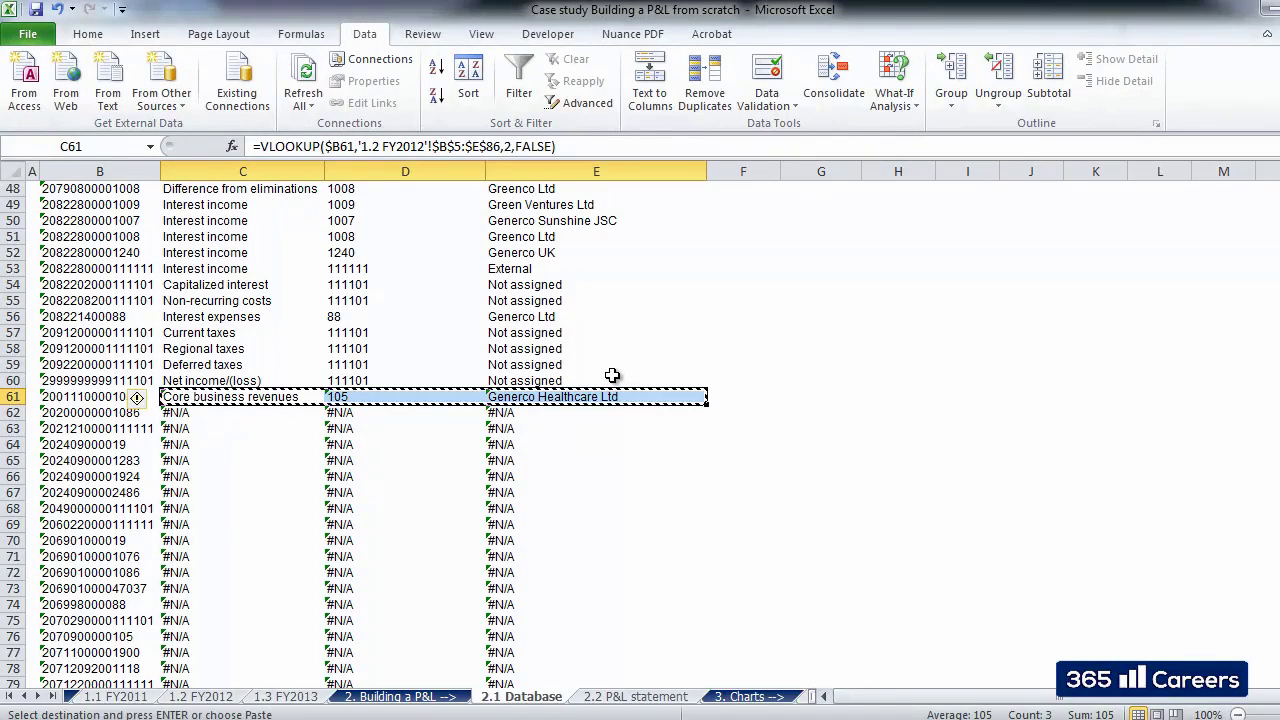
{"action": "key", "text": "Down"}
{"action": "key", "text": "shift+Right"}
{"action": "key", "text": "shift+Right"}
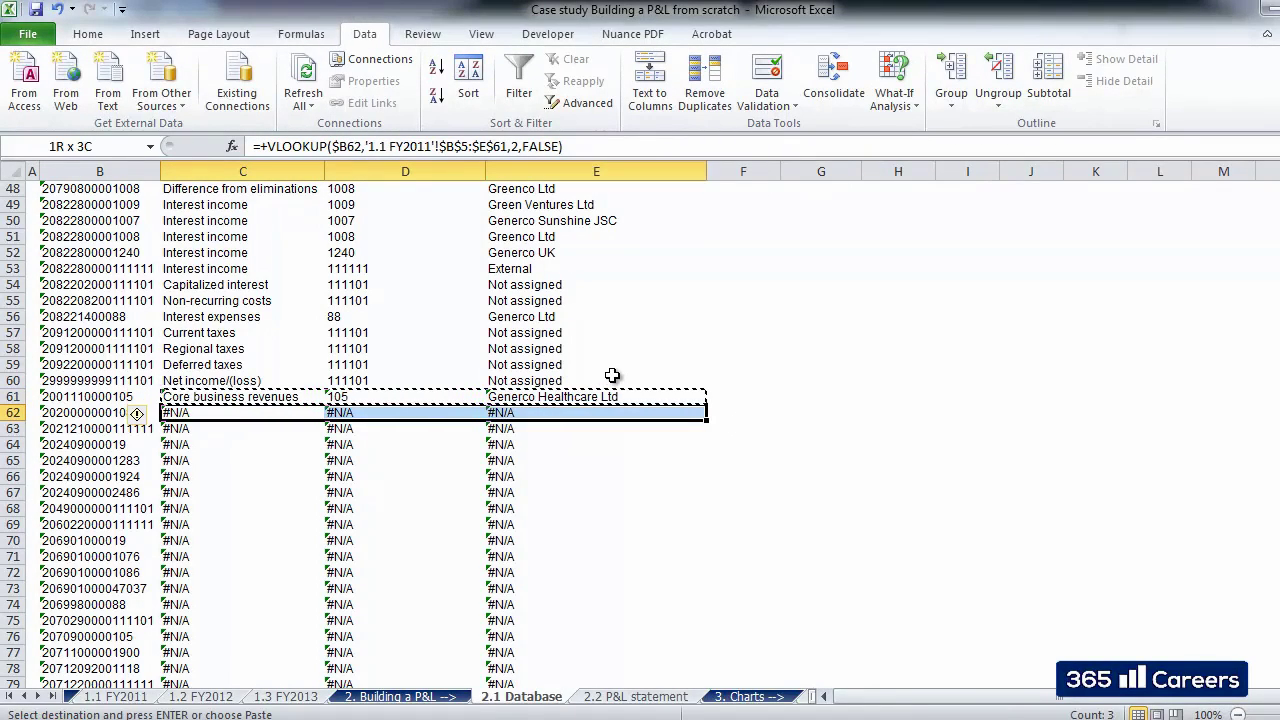
{"action": "key", "text": "Return"}
{"action": "key", "text": "Up"}
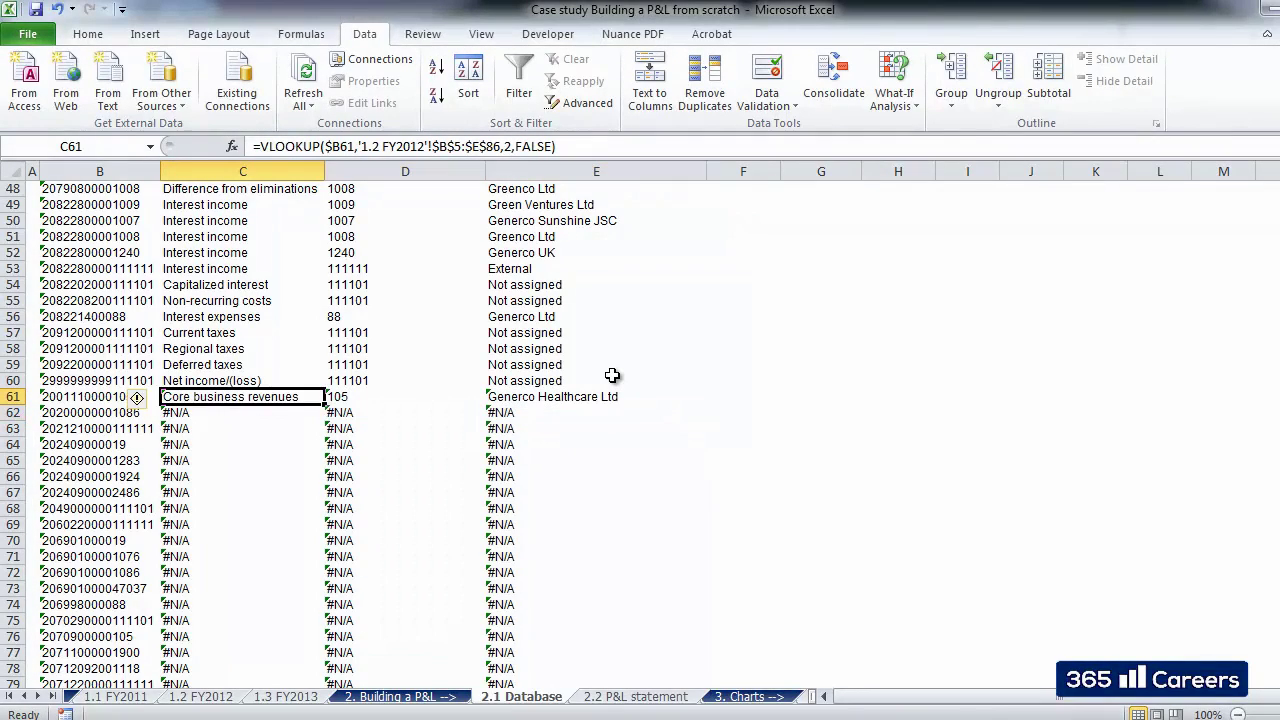
Copy the C61:E61 formulas down the remaining rows of the three columns, from row 62 to row 107
{"action": "key", "text": "shift+Right"}
{"action": "key", "text": "shift+Right"}
{"action": "key", "text": "ctrl+c"}
{"action": "key", "text": "Down"}
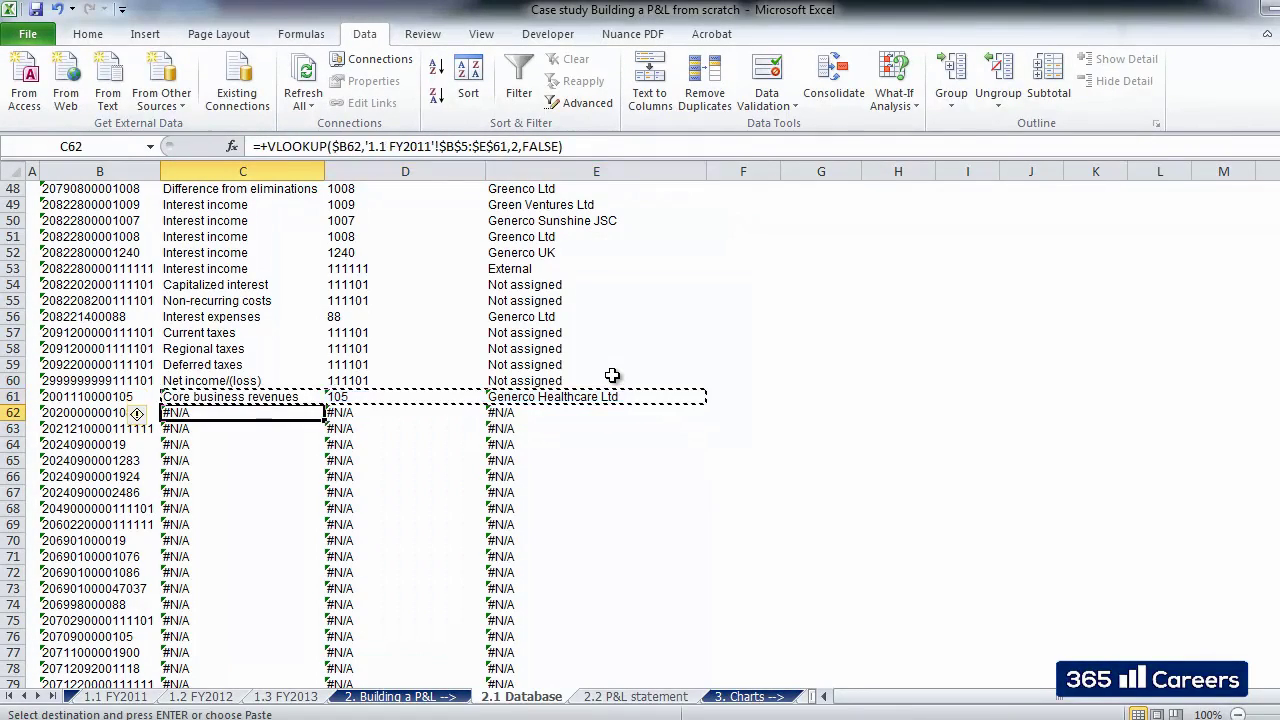
{"action": "key", "text": "shift+Right"}
{"action": "key", "text": "shift+Right"}
{"action": "key", "text": "ctrl+shift+Down"}
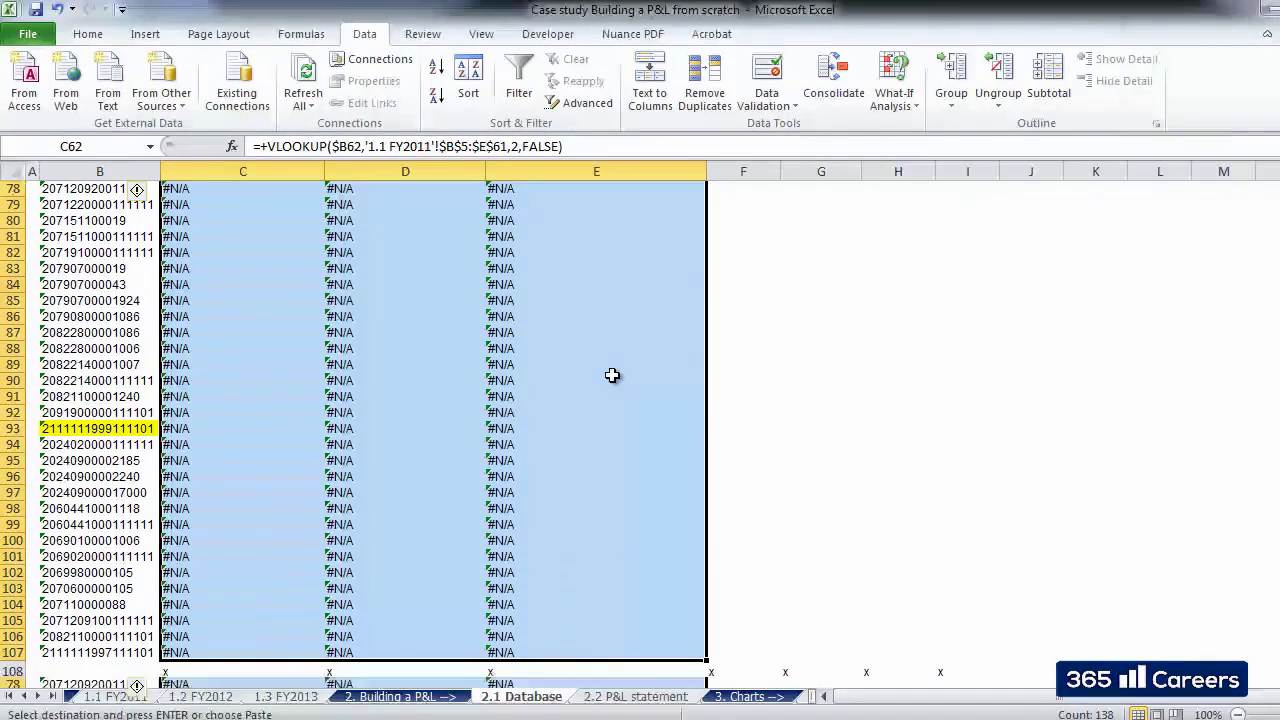
{"action": "key", "text": "ctrl+v"}
{"action": "key", "text": "Down"}
{"action": "key", "text": "Escape"}
Check the FY2012 lookup results from row 62 down to the end of the table for codes still without a match
{"action": "key", "text": "Down"}
{"action": "key", "text": "Down"}
{"action": "key", "text": "Down"}
{"action": "key", "text": "Down"}
{"action": "key", "text": "Down"}
{"action": "key", "text": "Down"}
{"action": "key", "text": "Down"}
{"action": "key", "text": "Down"}
{"action": "key", "text": "Down"}
{"action": "key", "text": "Down"}
{"action": "key", "text": "Down"}
{"action": "key", "text": "Down"}
{"action": "key", "text": "Down"}
{"action": "key", "text": "Down"}
{"action": "key", "text": "Down"}
{"action": "key", "text": "Down"}
{"action": "key", "text": "Down"}
{"action": "key", "text": "Down"}
{"action": "key", "text": "Down"}
{"action": "key", "text": "Down"}
{"action": "key", "text": "Down"}
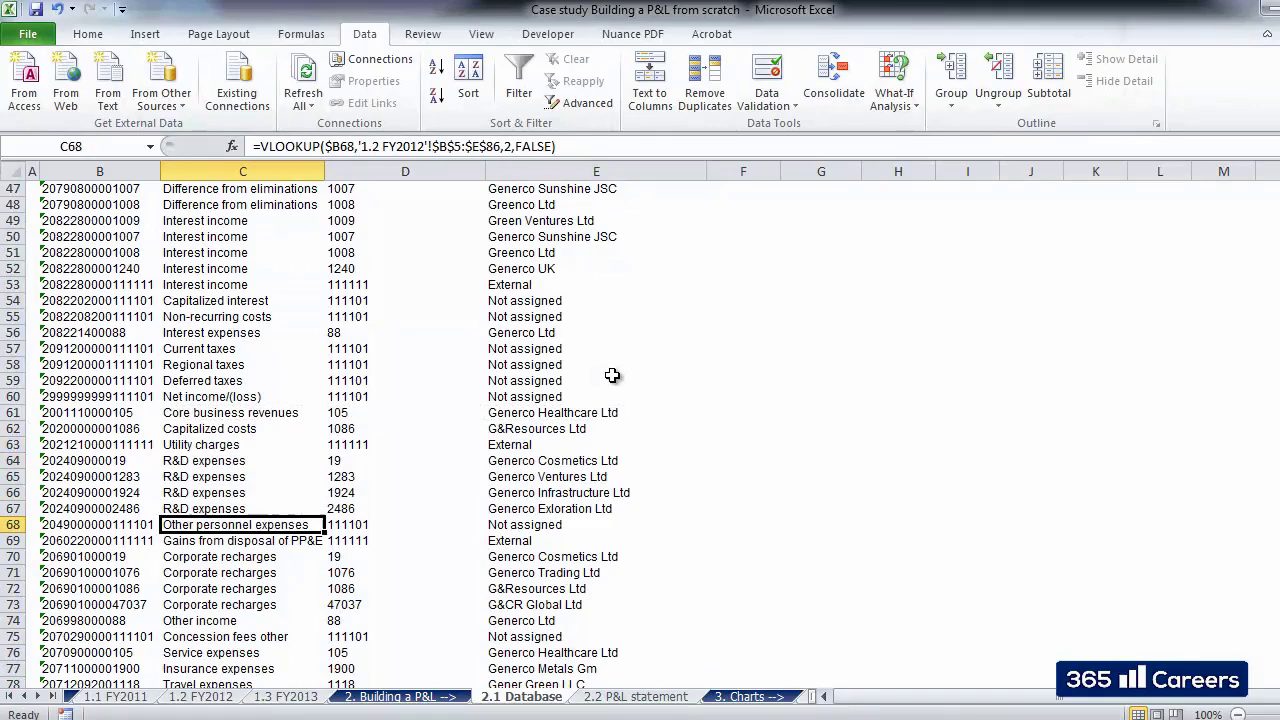
{"action": "key", "text": "Down"}
{"action": "key", "text": "Down"}
{"action": "key", "text": "Down"}
{"action": "key", "text": "Down"}
{"action": "key", "text": "Down"}
{"action": "key", "text": "Down"}
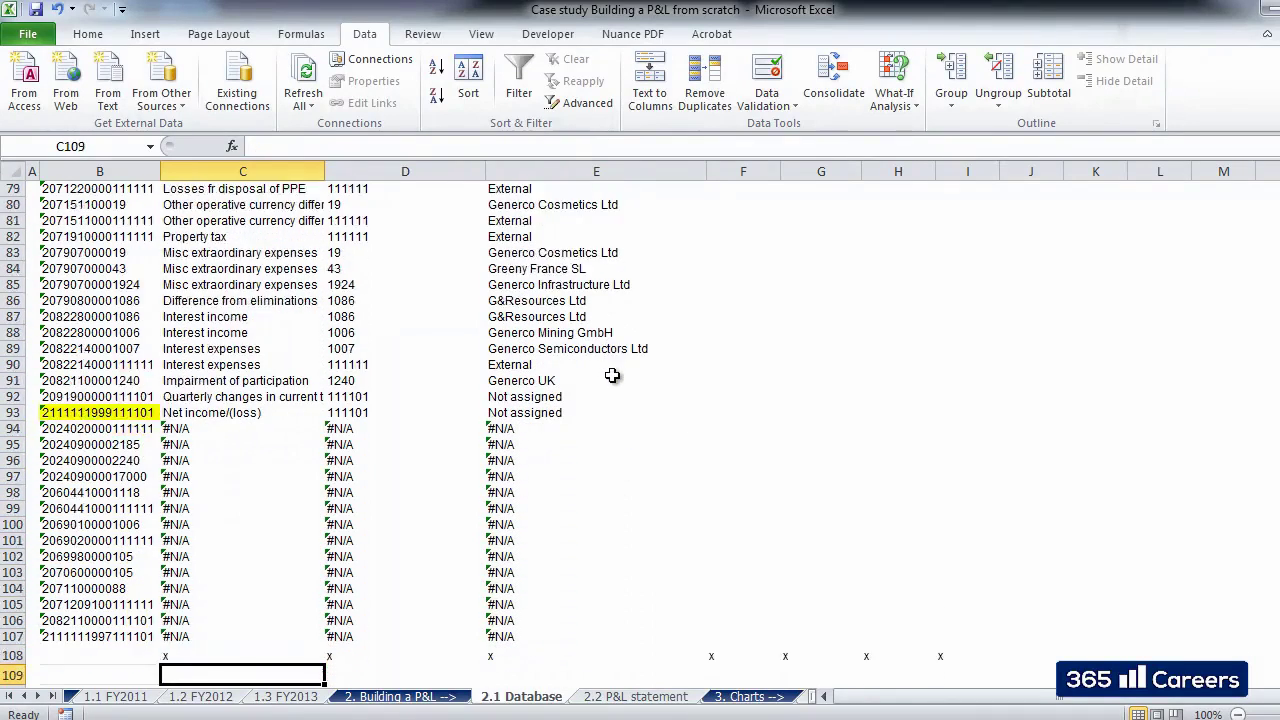
In C94, the first row without a match, start a VLOOKUP formula with $B94 as the lookup value
{"action": "key", "text": "Up"}
{"action": "key", "text": "Up"}
{"action": "key", "text": "Up"}
{"action": "key", "text": "Up"}
{"action": "key", "text": "Up"}
{"action": "key", "text": "Up"}
{"action": "key", "text": "Up"}
{"action": "key", "text": "Up"}
{"action": "key", "text": "Up"}
{"action": "key", "text": "Up"}
{"action": "key", "text": "Up"}
{"action": "key", "text": "Up"}
{"action": "key", "text": "Up"}
{"action": "key", "text": "Up"}
{"action": "key", "text": "Up"}
{"action": "key", "text": "Up"}
{"action": "key", "text": "Up"}
{"action": "key", "text": "Up"}
{"action": "key", "text": "Up"}
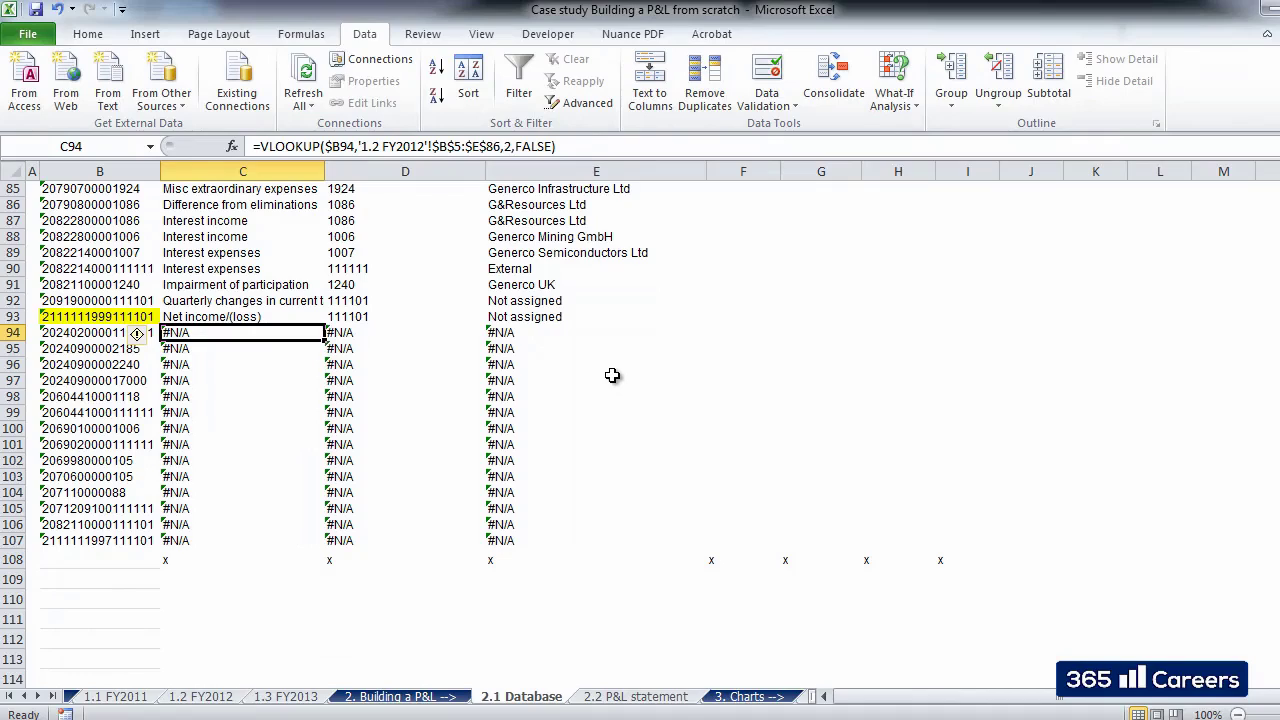
{"action": "type", "text": "+VLOOKU"}
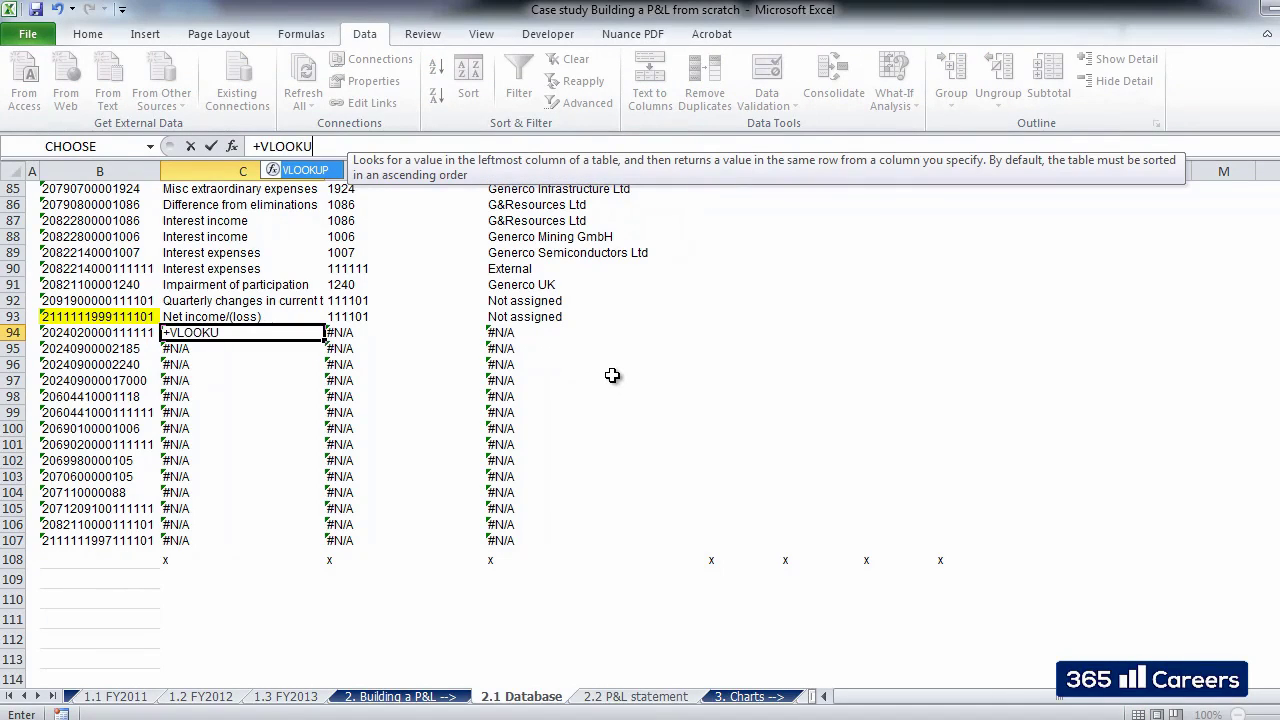
{"action": "type", "text": "P("}
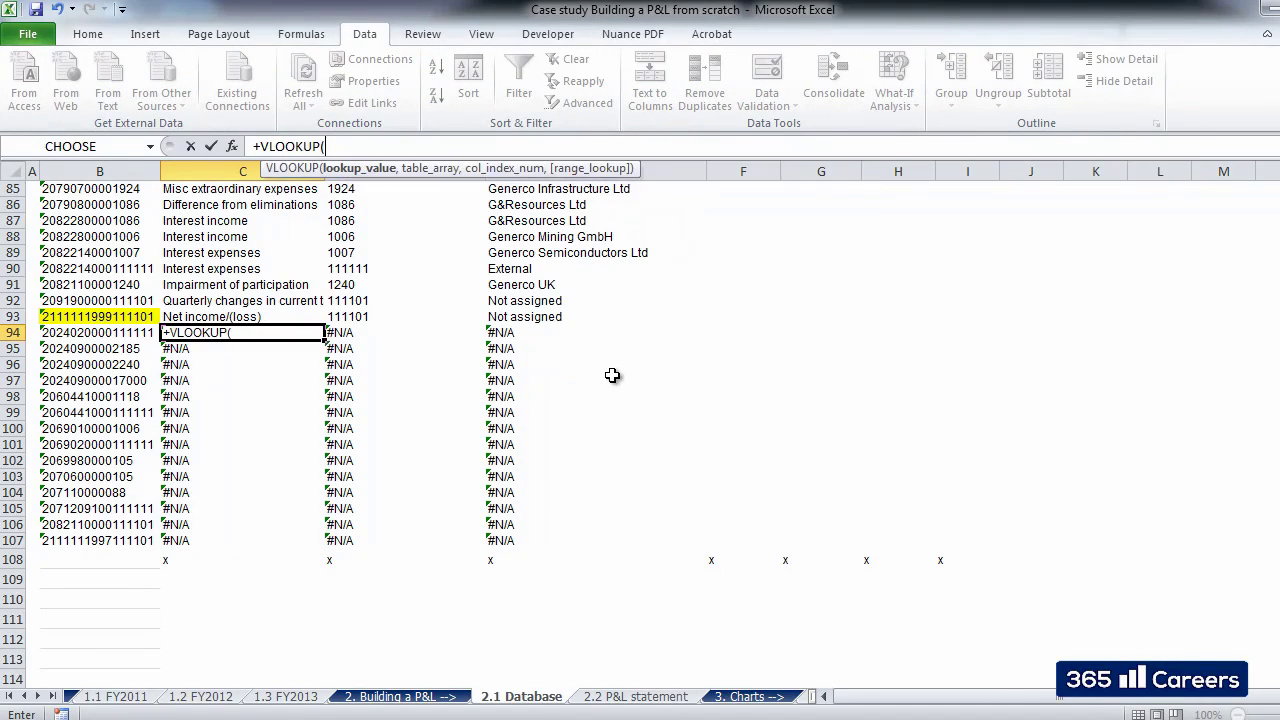
{"action": "left_click", "coordinate": [78, 332]}
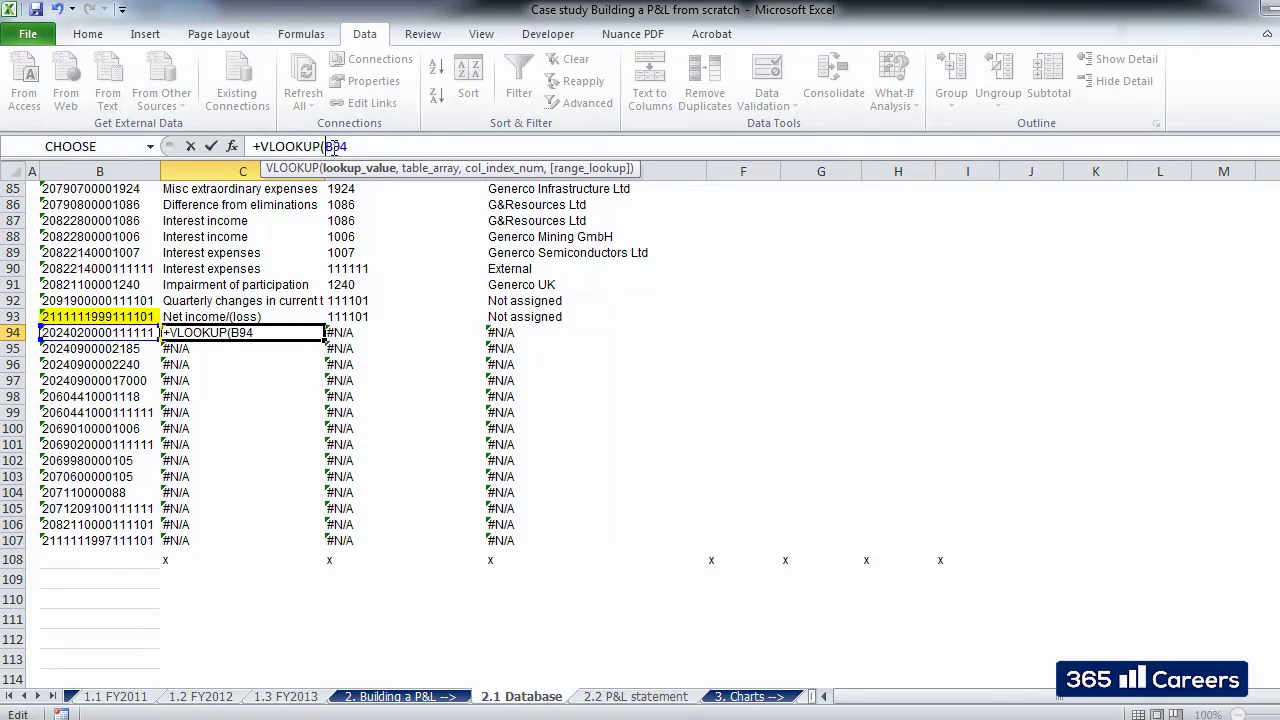
{"action": "type", "text": ","}
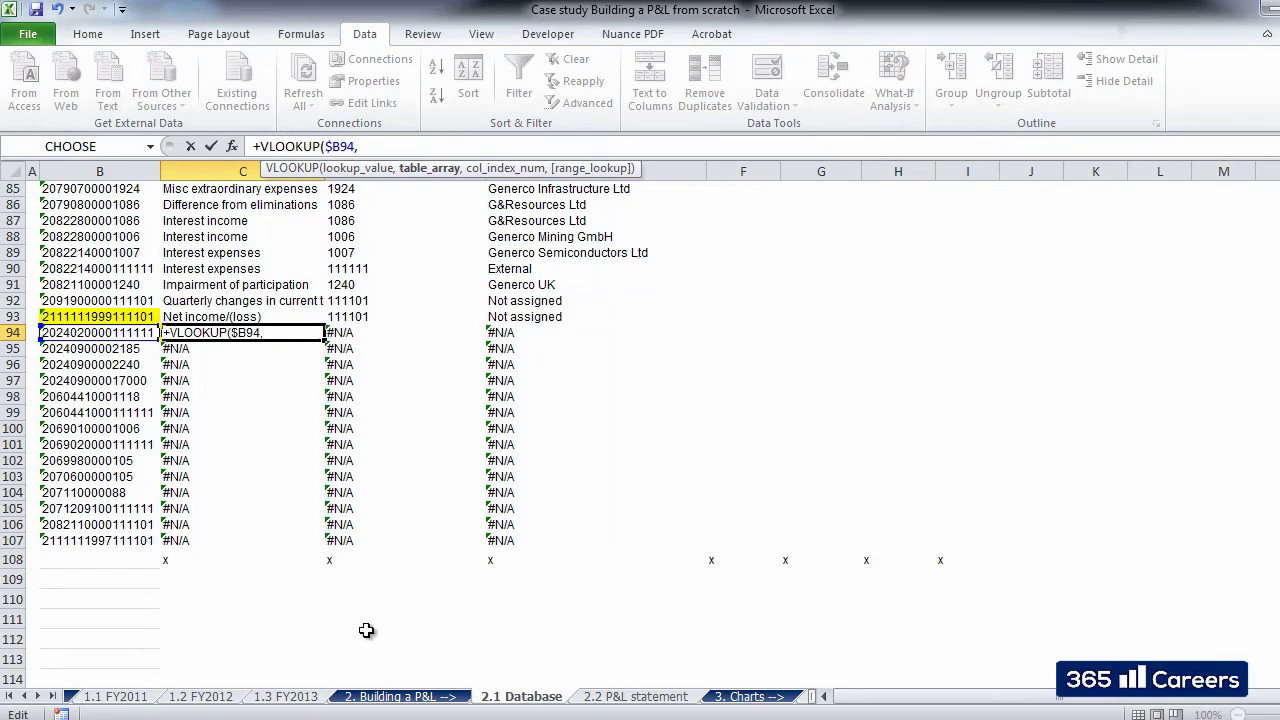
Complete the C94 lookup with the FY2013 sheet's range $B$5:$E$78, column index 2 and an exact match (FALSE)
{"action": "left_click", "coordinate": [297, 698]}
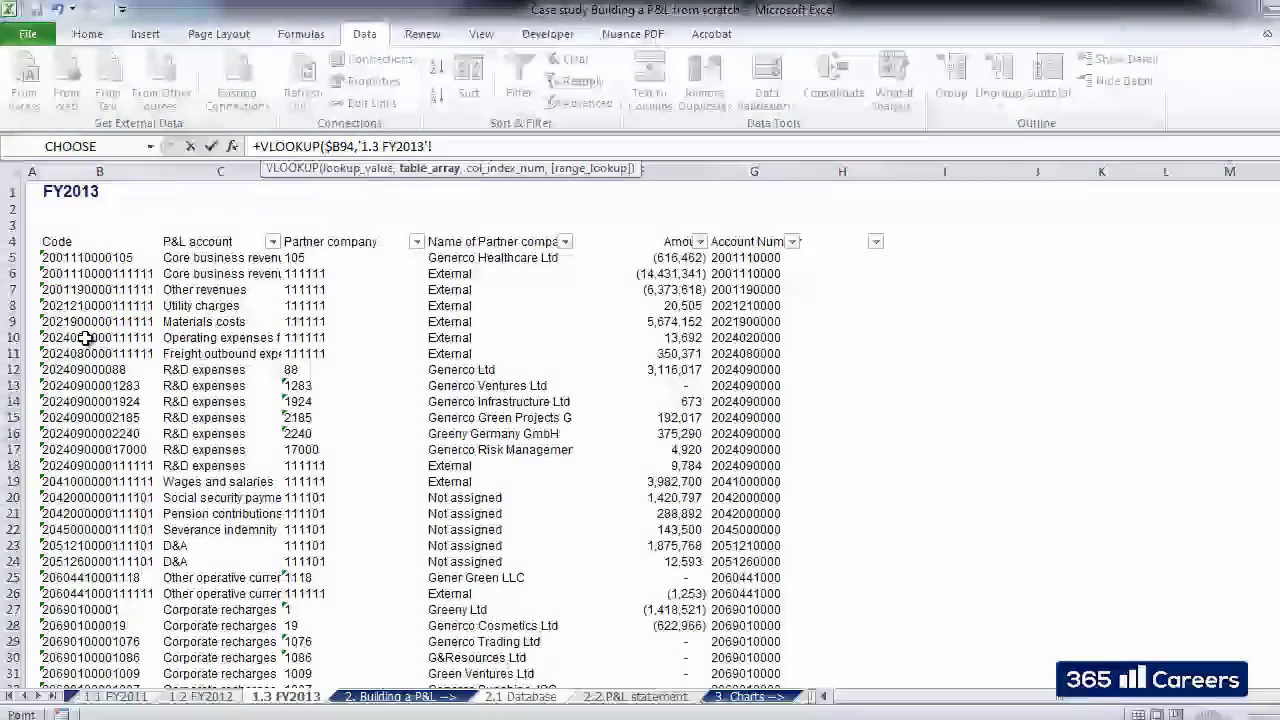
{"action": "left_click", "coordinate": [62, 252]}
{"action": "key", "text": "shift+Right"}
{"action": "key", "text": "shift+Right"}
{"action": "key", "text": "shift+Right"}
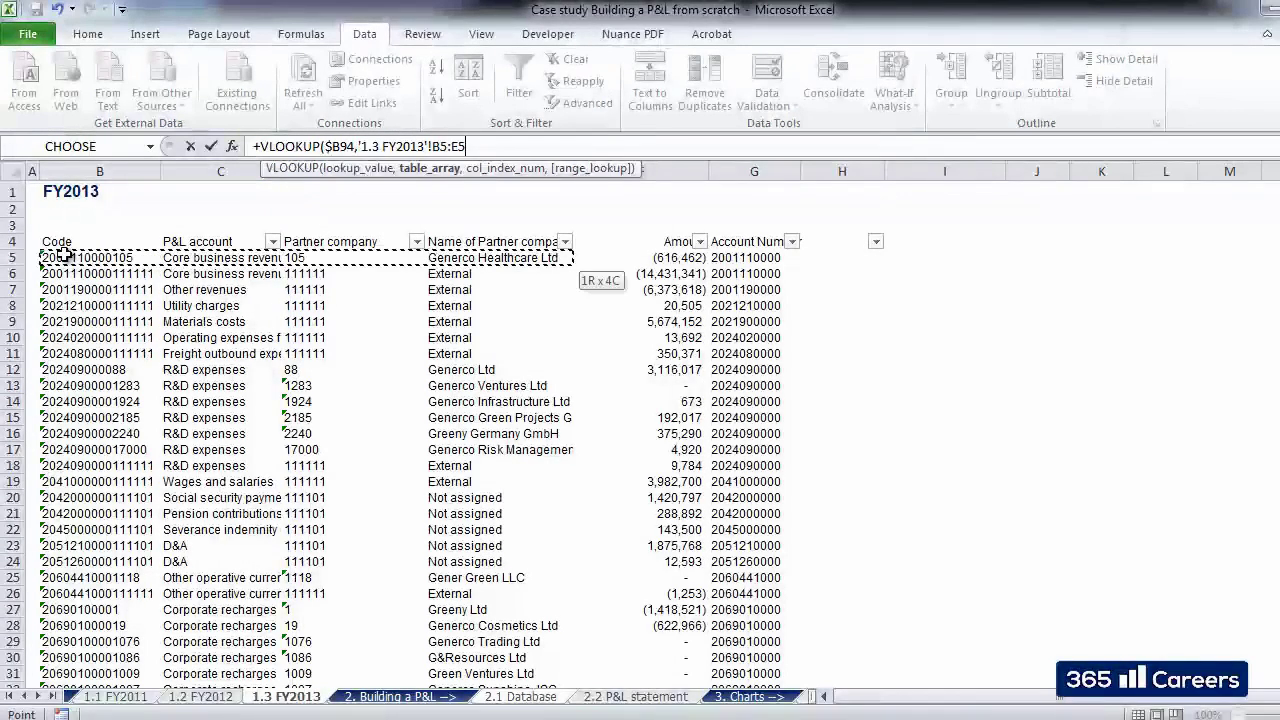
{"action": "key", "text": "ctrl+shift+Down"}
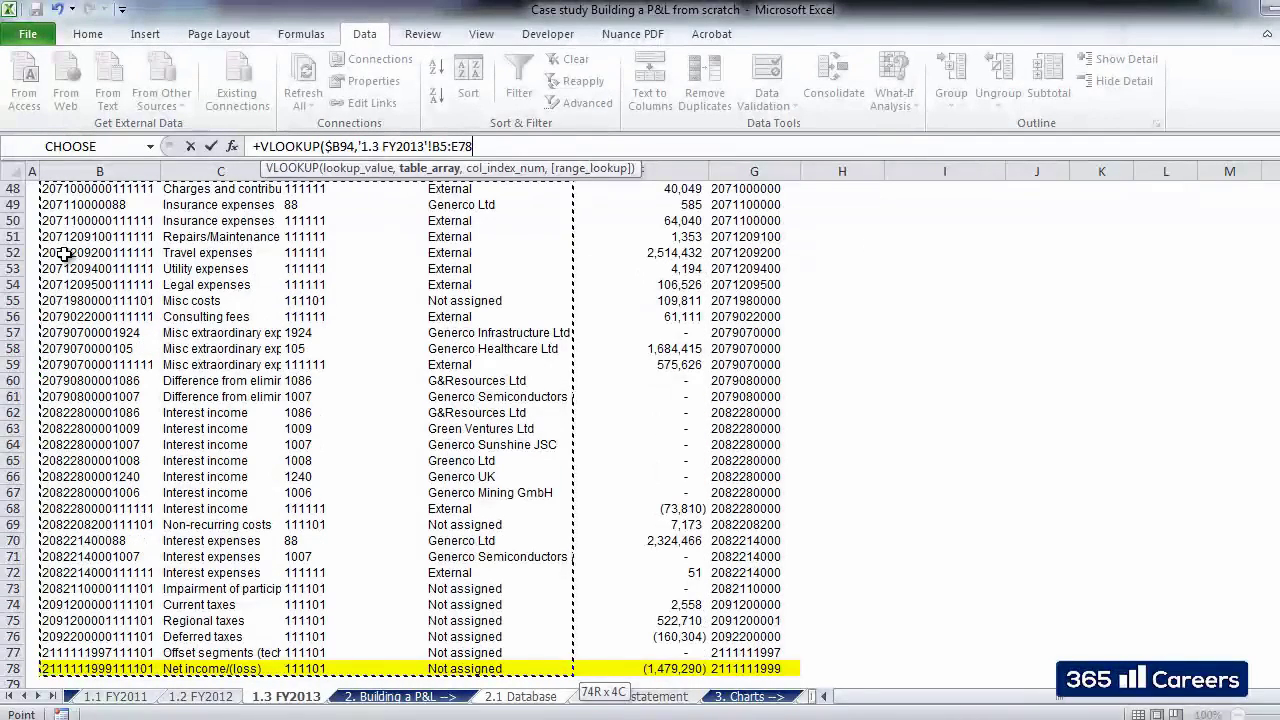
{"action": "key", "text": "F4"}
{"action": "type", "text": ",2"}
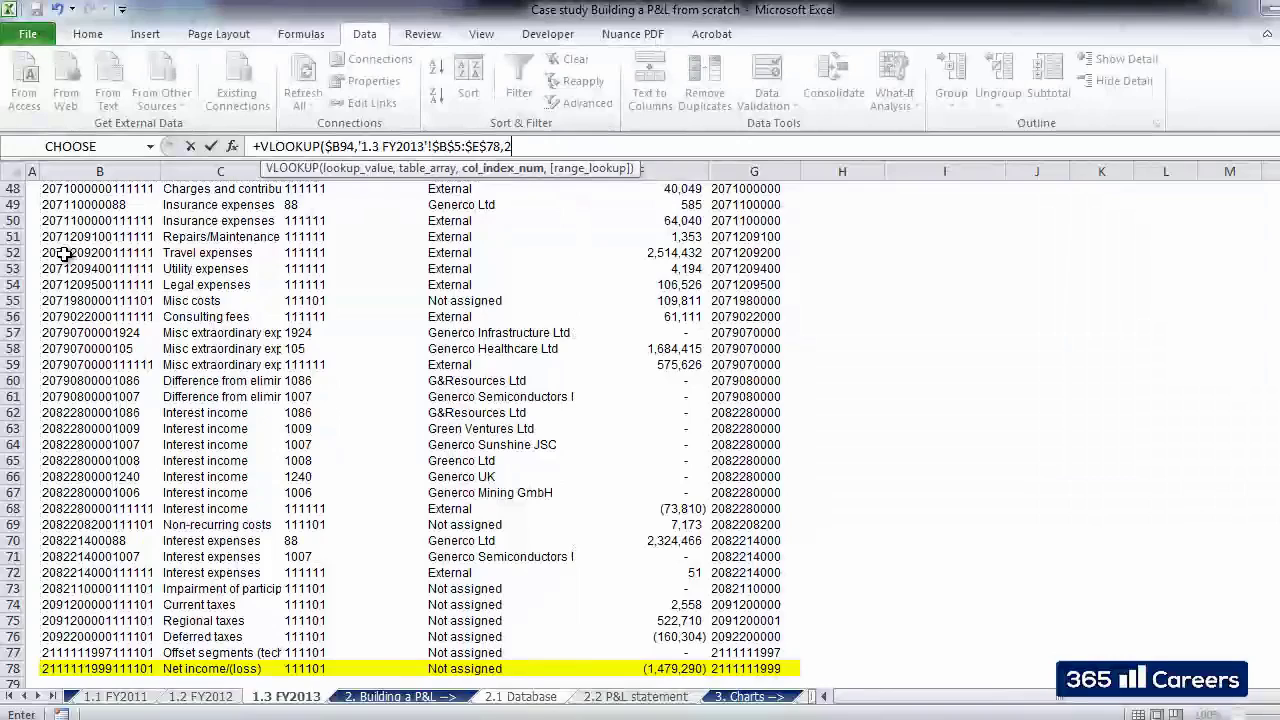
{"action": "type", "text": ",false)"}
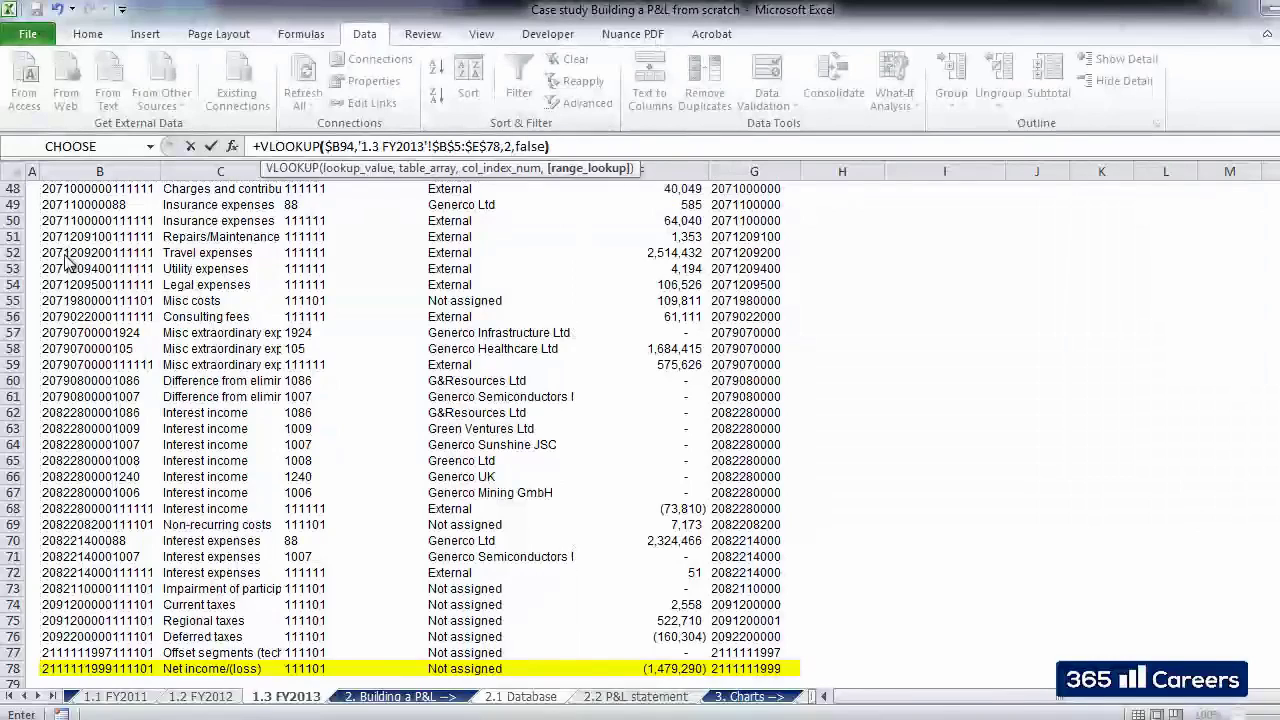
{"action": "key", "text": "Return"}
Copy the C94 formula into D94 under Partner company and change its column index to 3
{"action": "key", "text": "ctrl+c"}
{"action": "key", "text": "Right"}
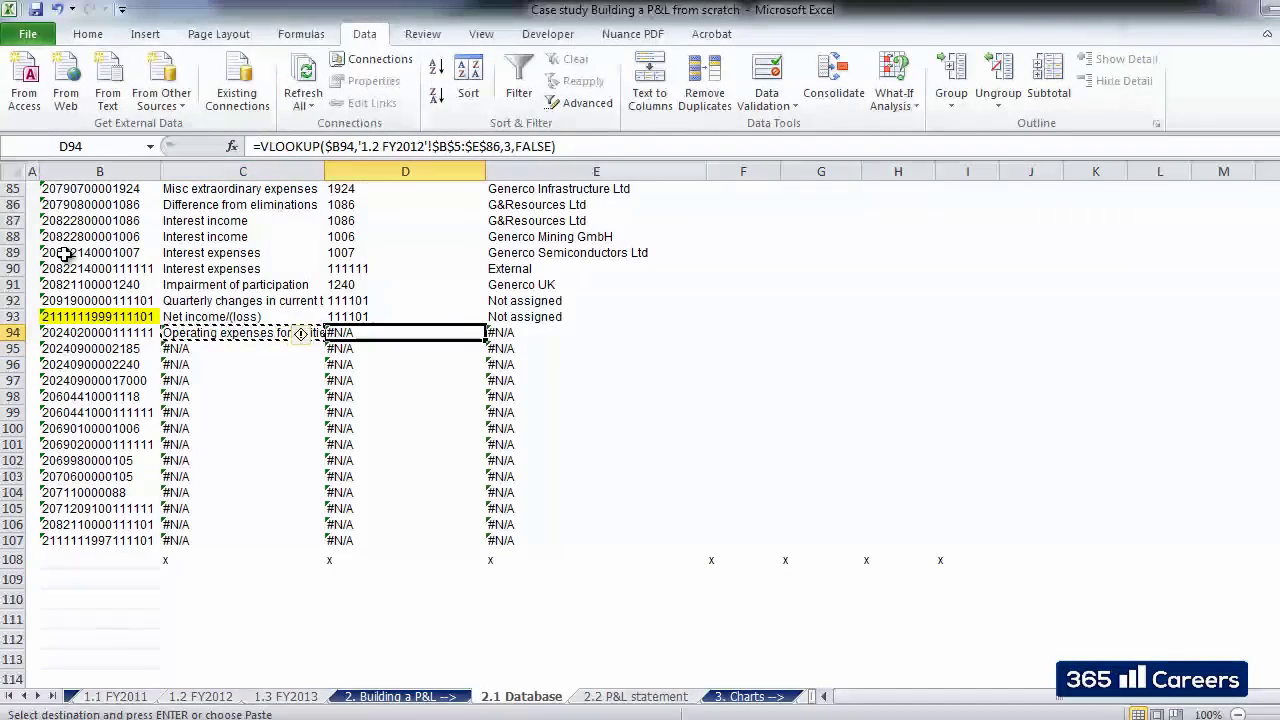
{"action": "key", "text": "Left"}
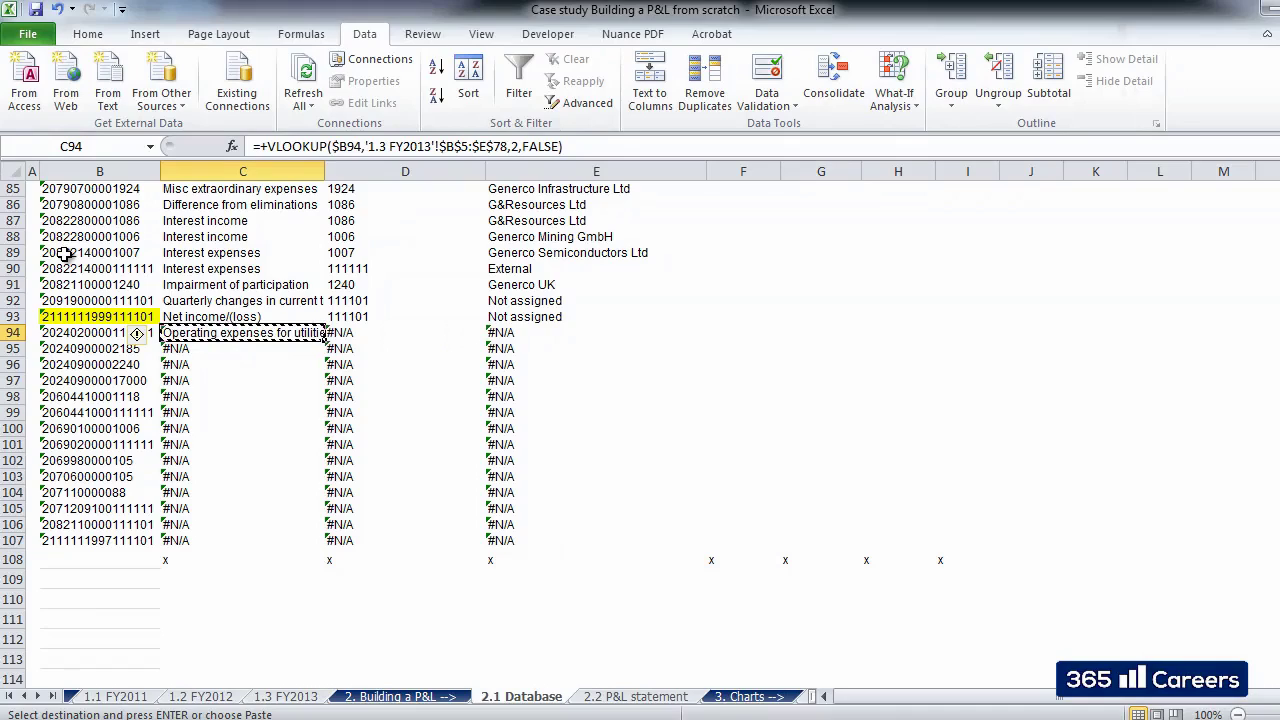
{"action": "key", "text": "Right"}
{"action": "key", "text": "ctrl+v"}
{"action": "key", "text": "F2"}
{"action": "key", "text": "BackSpace"}
{"action": "key", "text": "BackSpace"}
{"action": "type", "text": "3,"}
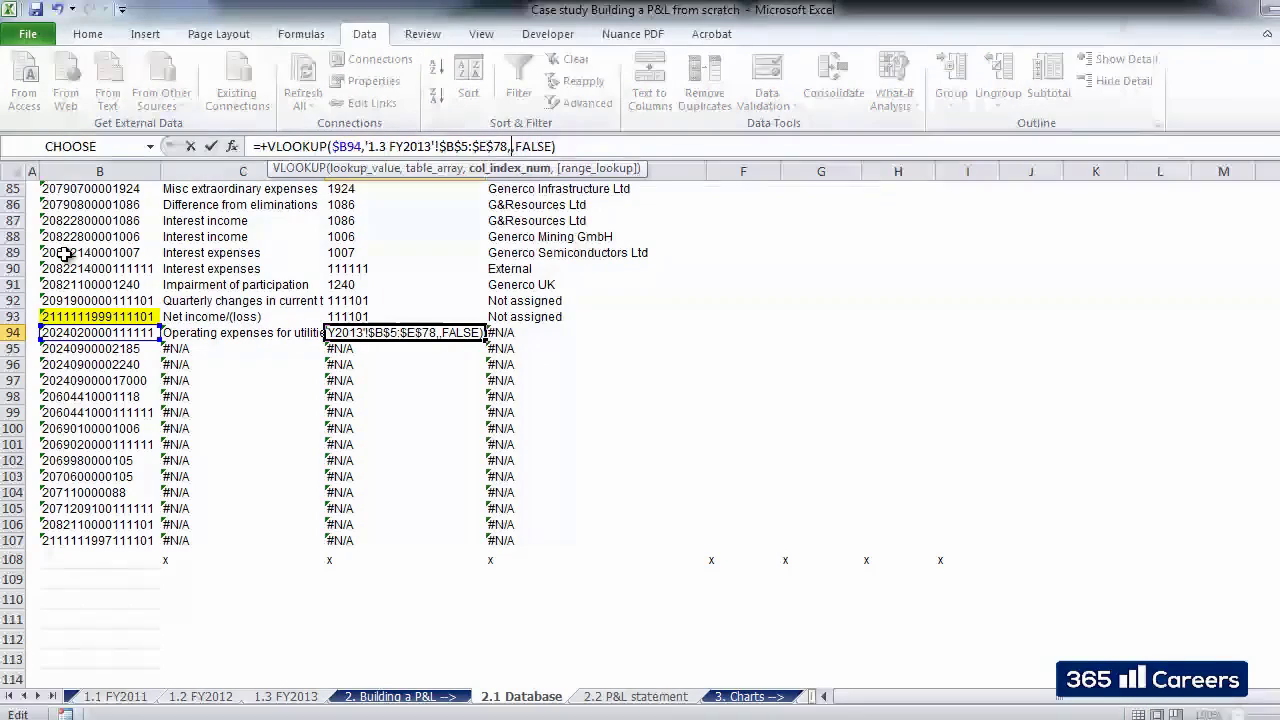
{"action": "key", "text": "Return"}
Copy the D94 formula into E94 under Name of Partner company and change its column index to 4
{"action": "key", "text": "Up"}
{"action": "key", "text": "ctrl+c"}
{"action": "key", "text": "Right"}
{"action": "key", "text": "ctrl+v"}
{"action": "key", "text": "F2"}
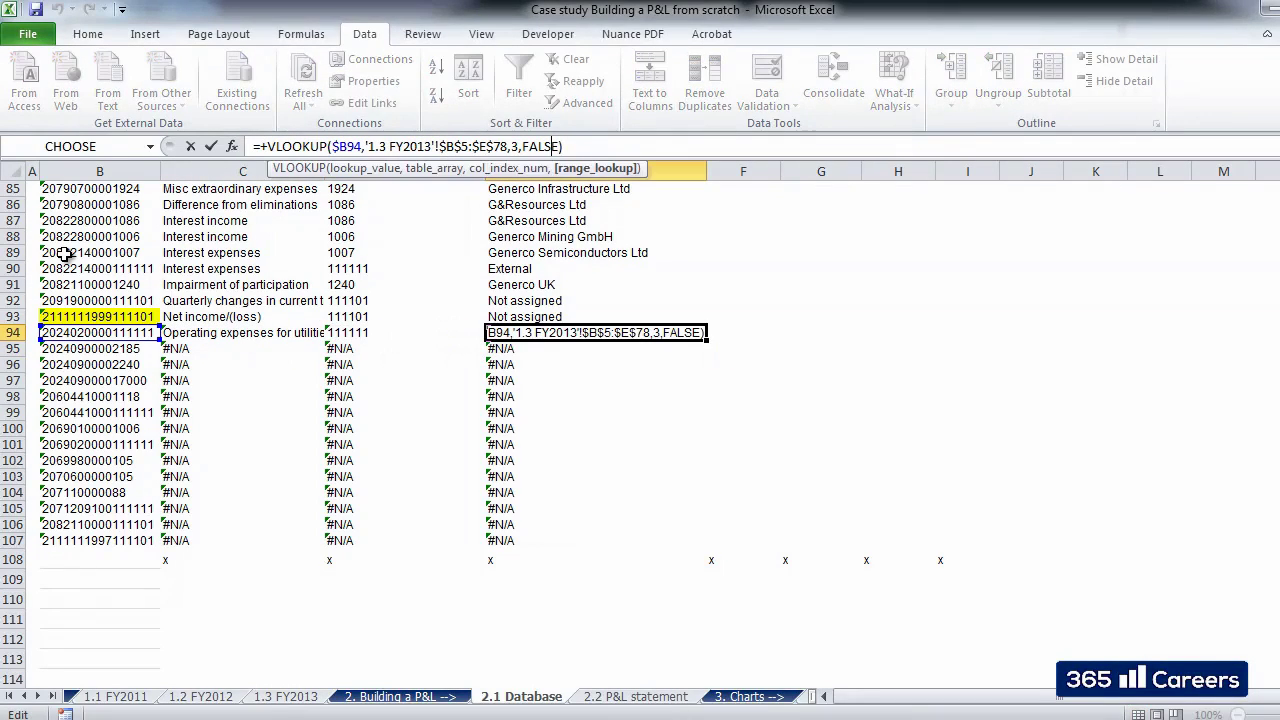
{"action": "key", "text": "BackSpace"}
{"action": "key", "text": "BackSpace"}
{"action": "type", "text": "2,"}
{"action": "key", "text": "Return"}
Copy the C94:E94 formulas down the remaining rows of the three columns, from row 95 to row 107
{"action": "key", "text": "Up"}
{"action": "key", "text": "Left"}
{"action": "key", "text": "Left"}
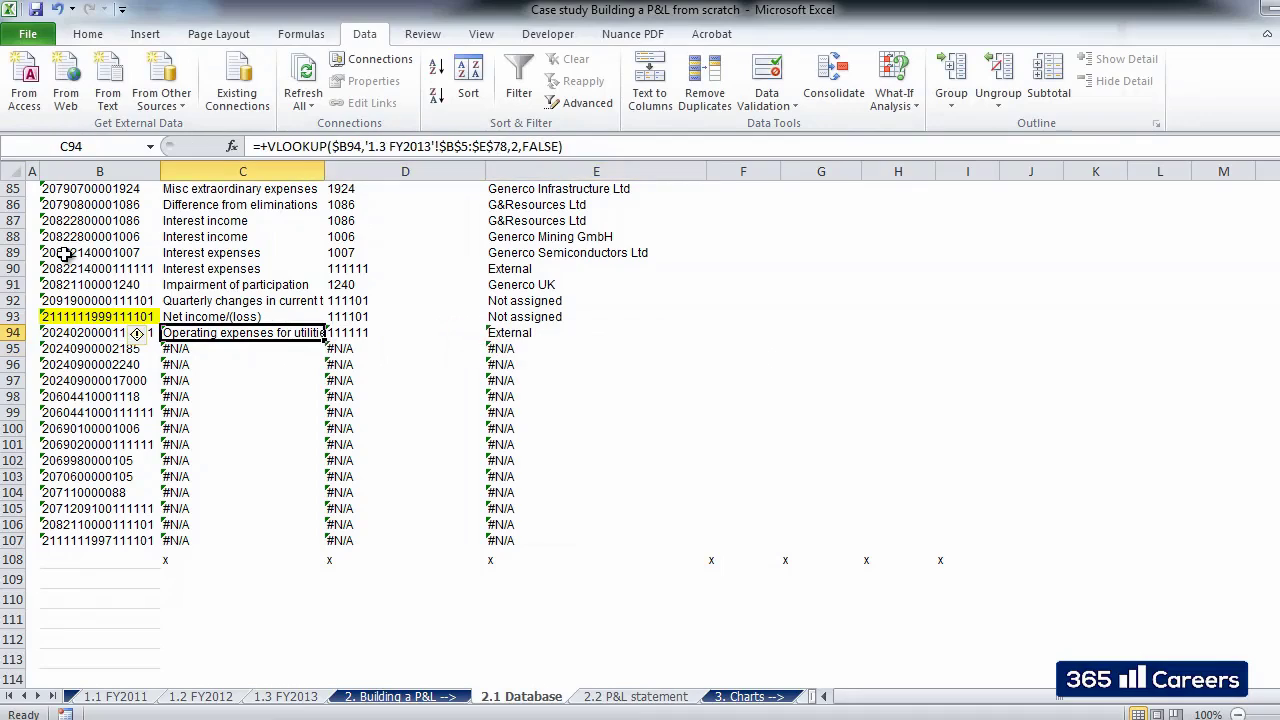
{"action": "key", "text": "shift+Right"}
{"action": "key", "text": "shift+Right"}
{"action": "key", "text": "ctrl+c"}
{"action": "key", "text": "Down"}
{"action": "key", "text": "shift+Right"}
{"action": "key", "text": "shift+Right"}
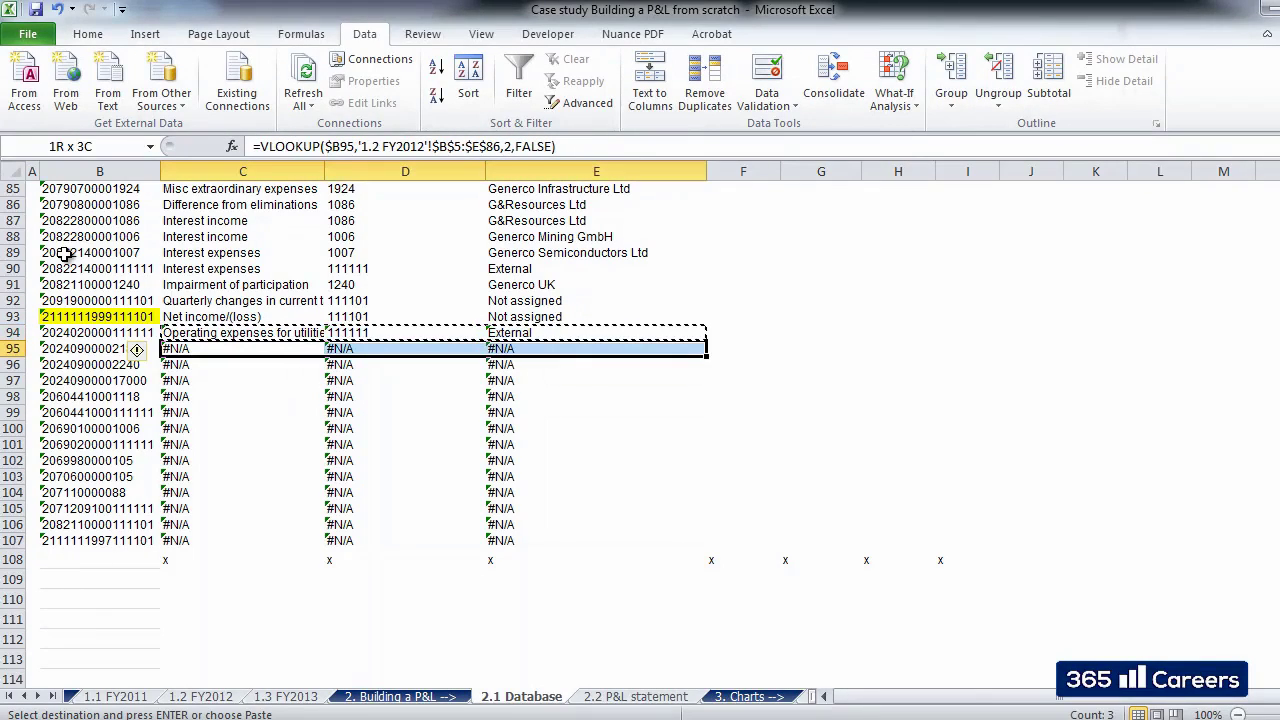
{"action": "key", "text": "ctrl+shift+Down"}
{"action": "key", "text": "shift+Up"}
{"action": "key", "text": "ctrl+v"}
{"action": "key", "text": "Escape"}
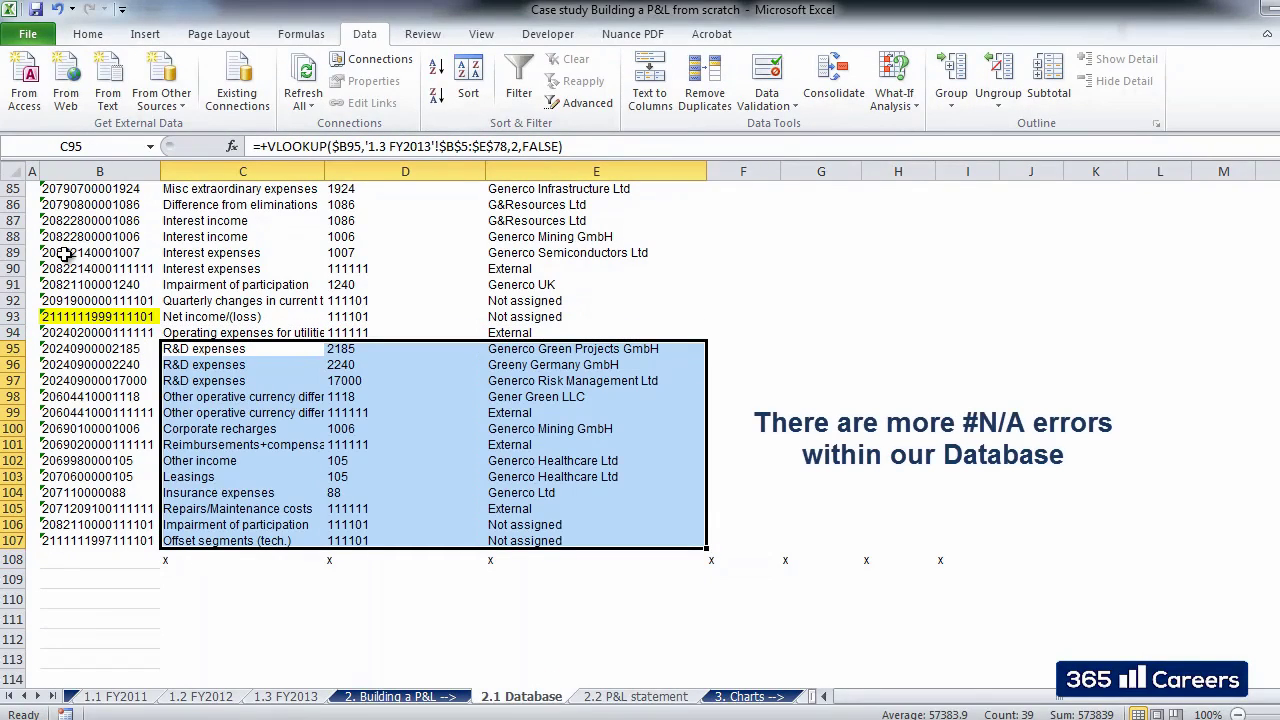
{"action": "key", "text": "Up"}
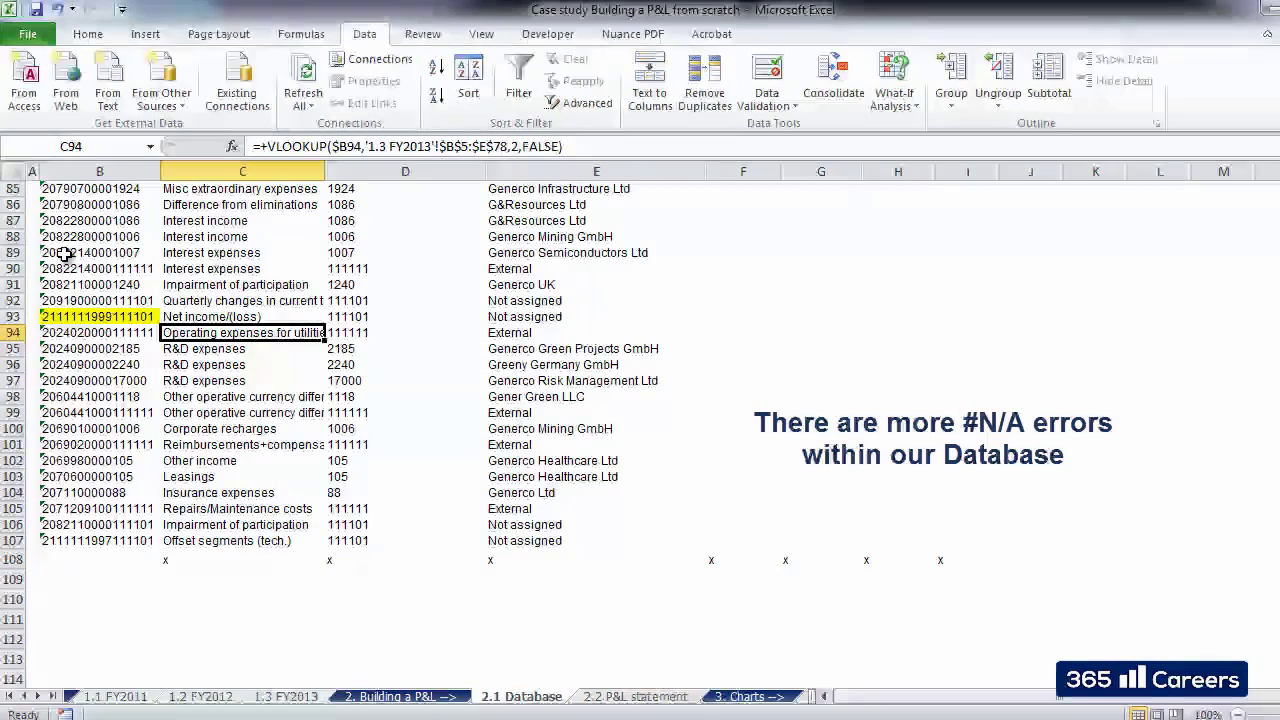